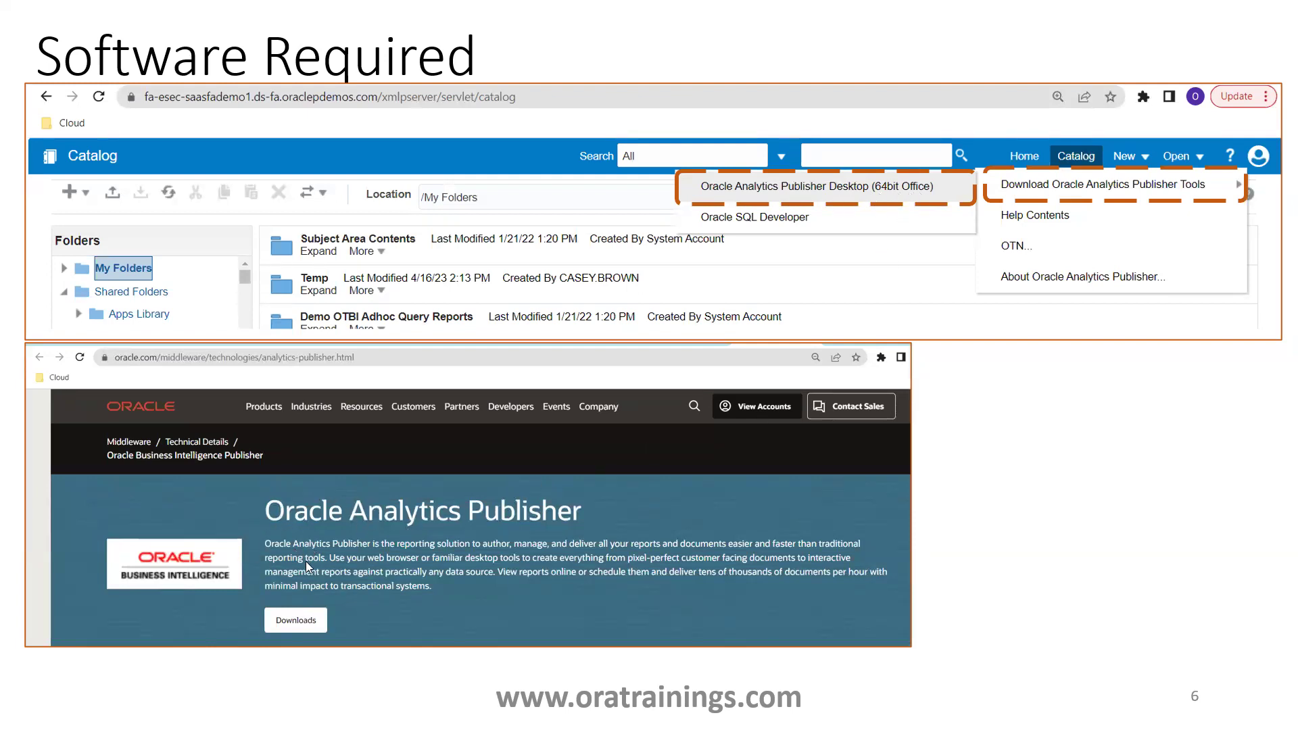
Step: Advance the Software Required slide to its build with the downloads page and BI Publisher Excel screenshot
{"action": "left_click", "coordinate": [349, 596]}
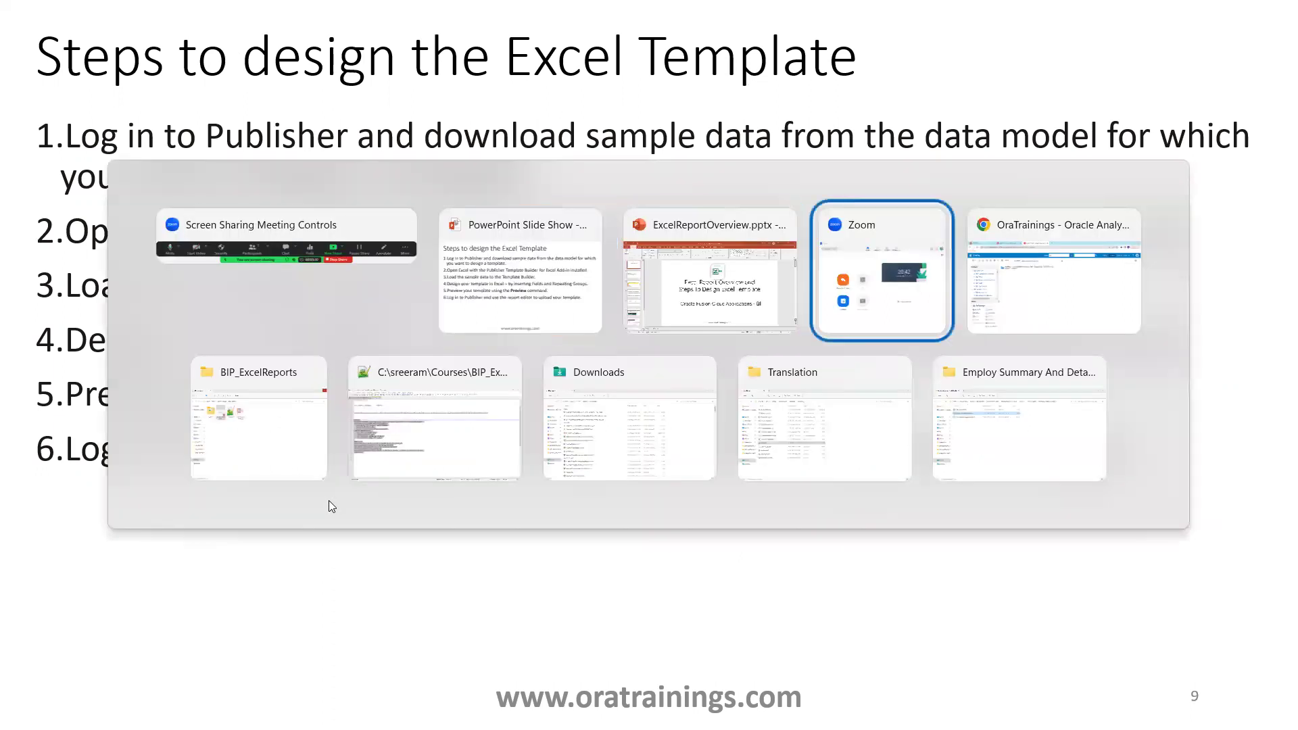
{"action": "key", "text": "alt+Tab"}
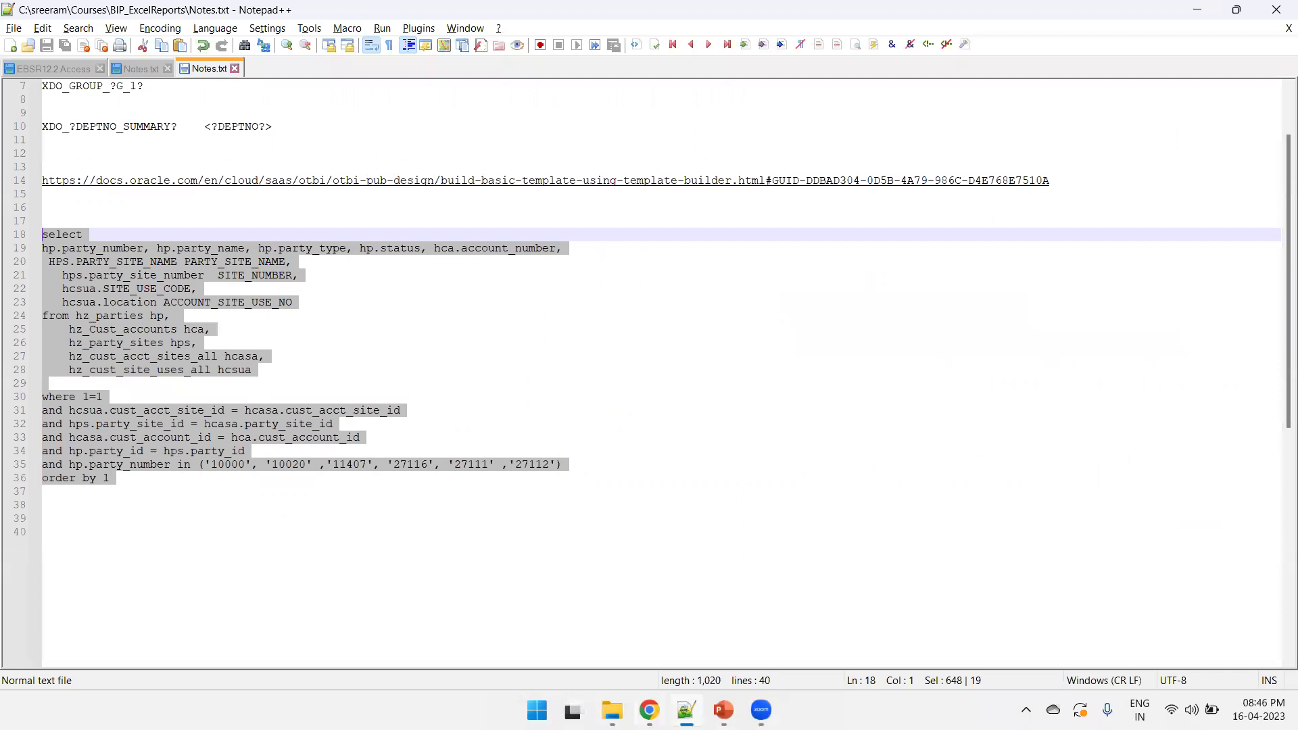
Step: Leave the slide show and bring the Chrome window with the Oracle Analytics catalog forward
{"action": "left_click", "coordinate": [650, 711]}
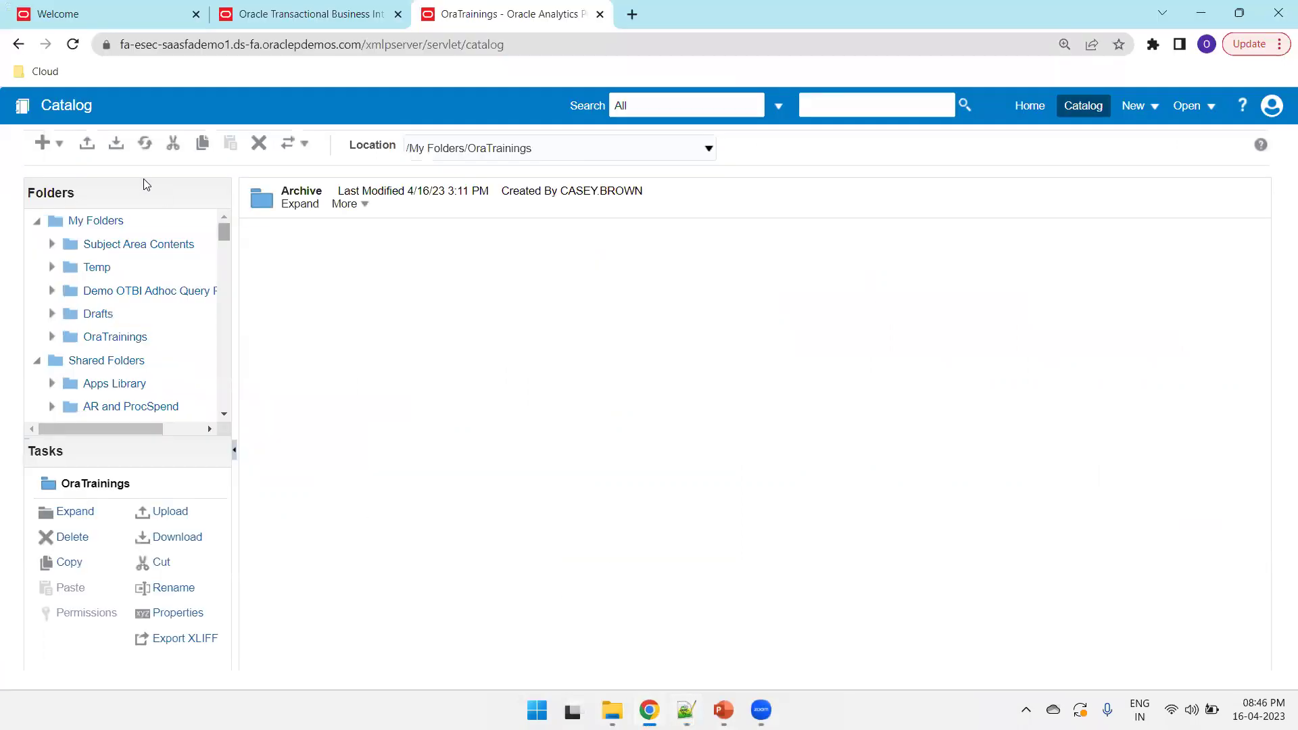
Step: Start a new data model from the catalog's New menu
{"action": "left_click", "coordinate": [61, 147]}
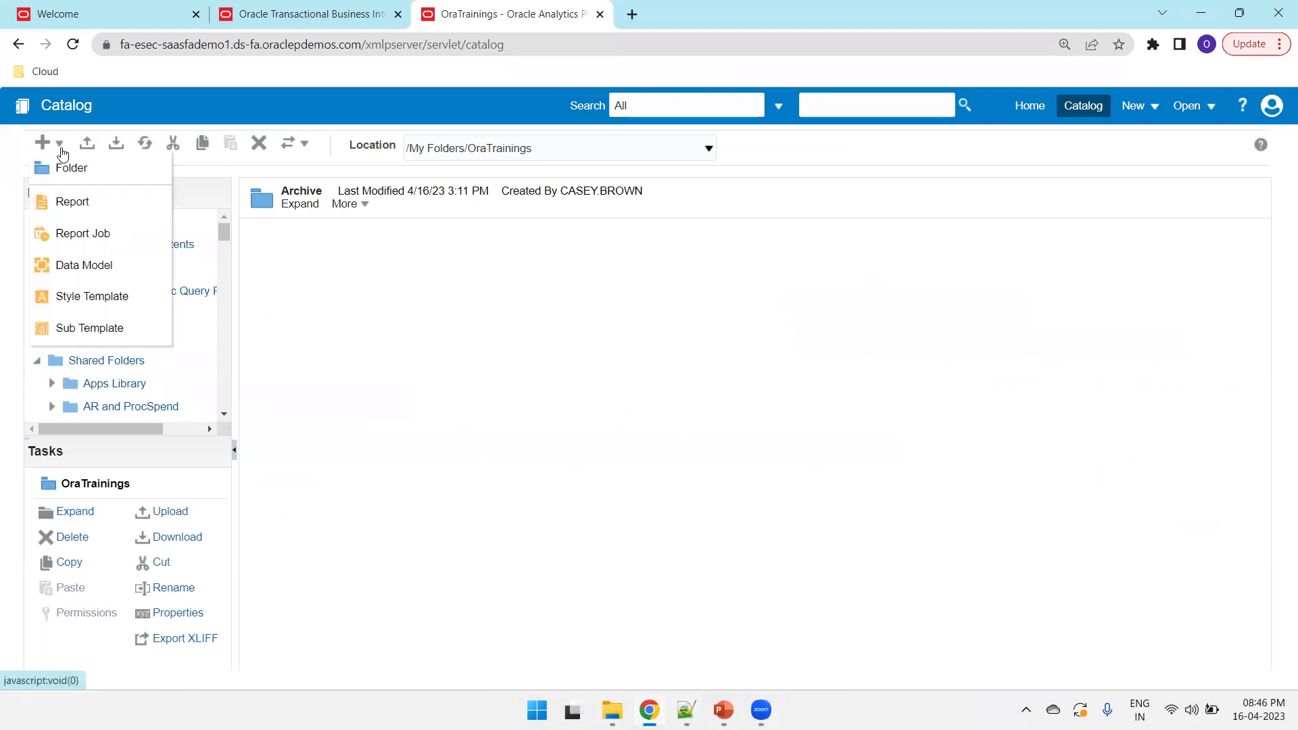
{"action": "left_click", "coordinate": [420, 290]}
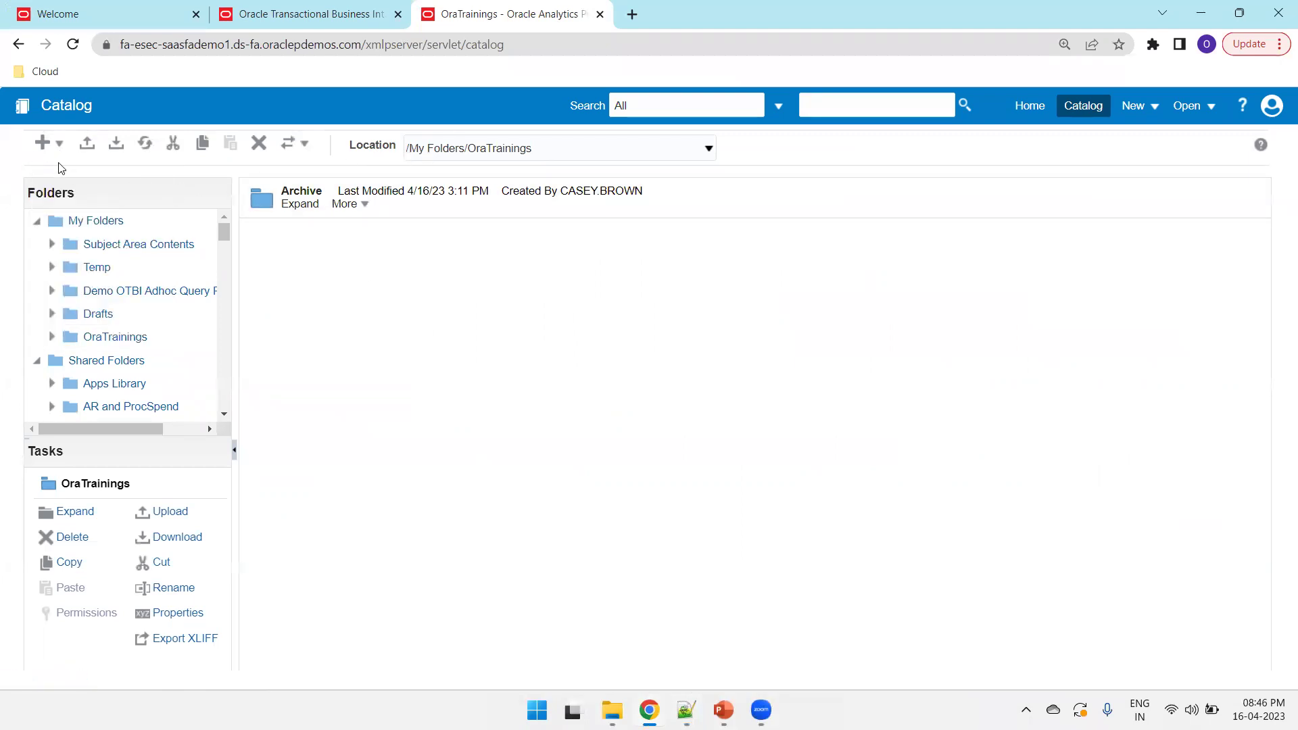
{"action": "left_click", "coordinate": [58, 144]}
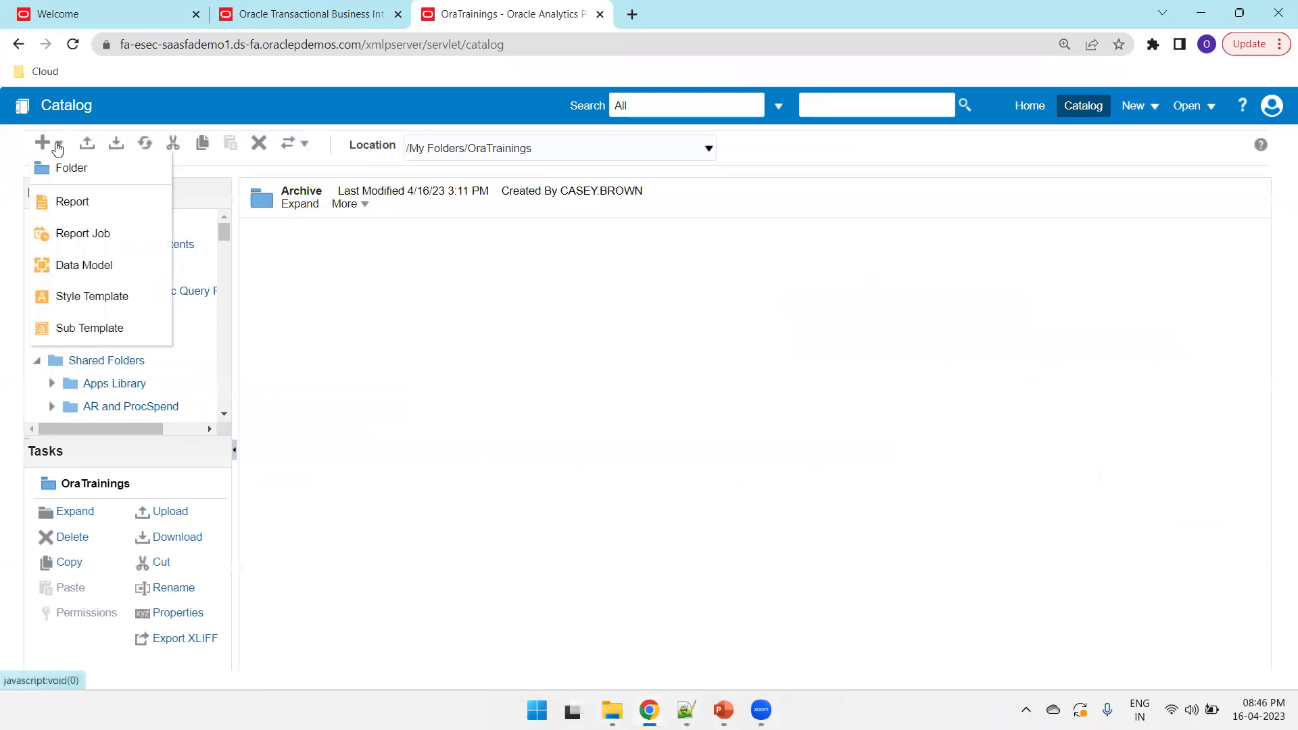
{"action": "left_click", "coordinate": [94, 273]}
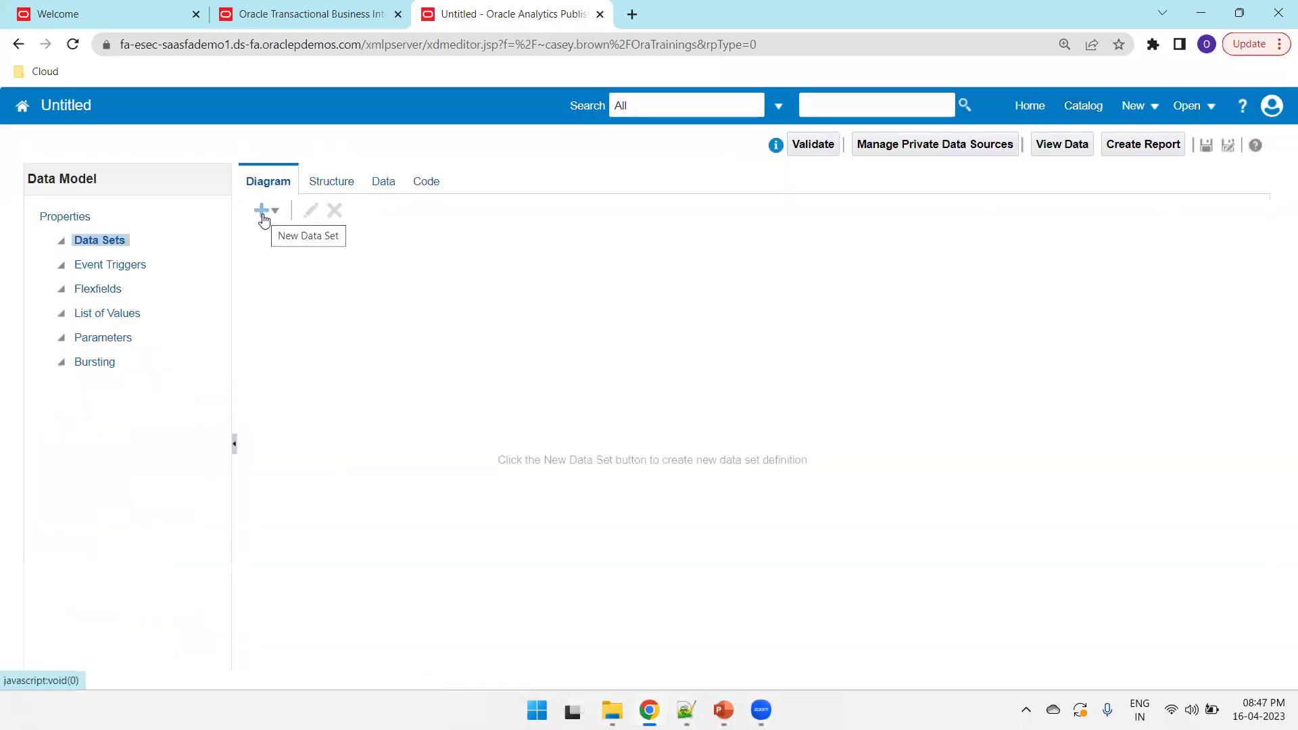
Step: Add SQL Query data set 'Query' on ApplicationDB_FSCM using the pasted customer SQL
{"action": "left_click", "coordinate": [263, 213]}
{"action": "left_click", "coordinate": [321, 234]}
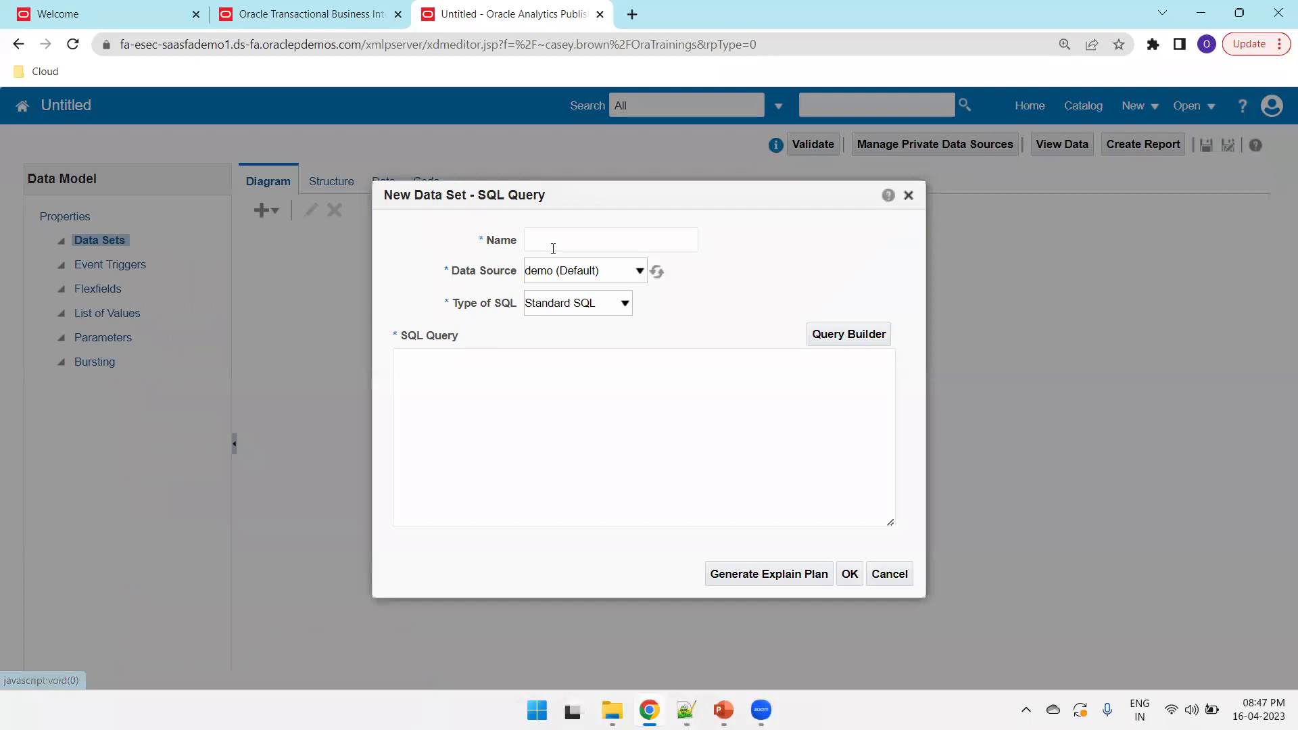
{"action": "left_click", "coordinate": [566, 242]}
{"action": "type", "text": "Qu"}
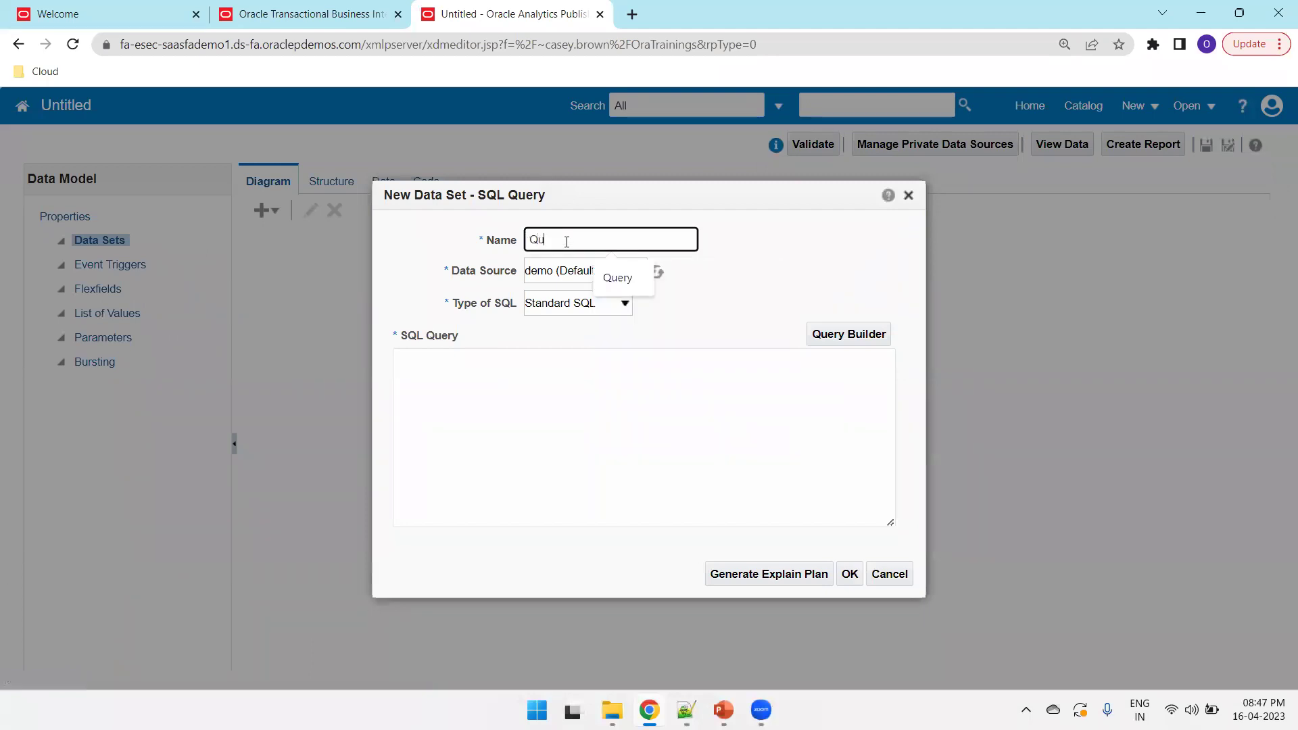
{"action": "type", "text": "ery"}
{"action": "key", "text": "Tab"}
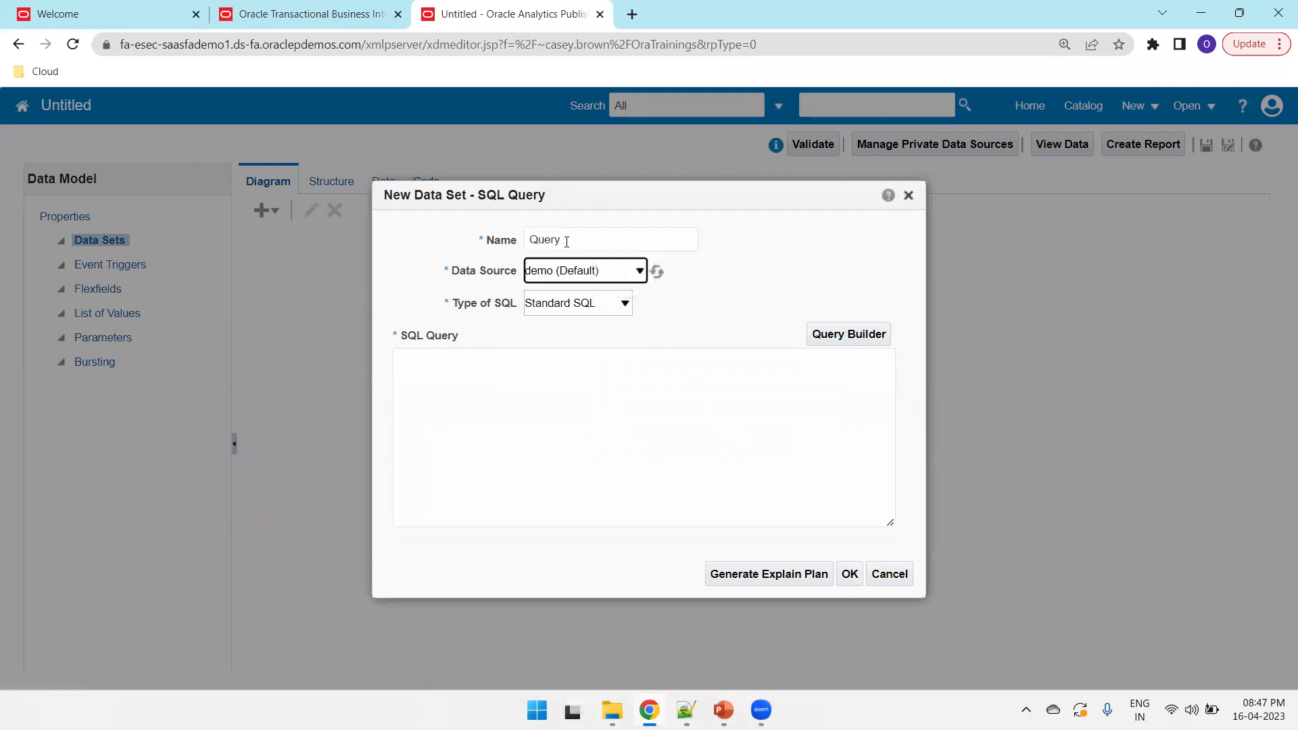
{"action": "left_click", "coordinate": [578, 277]}
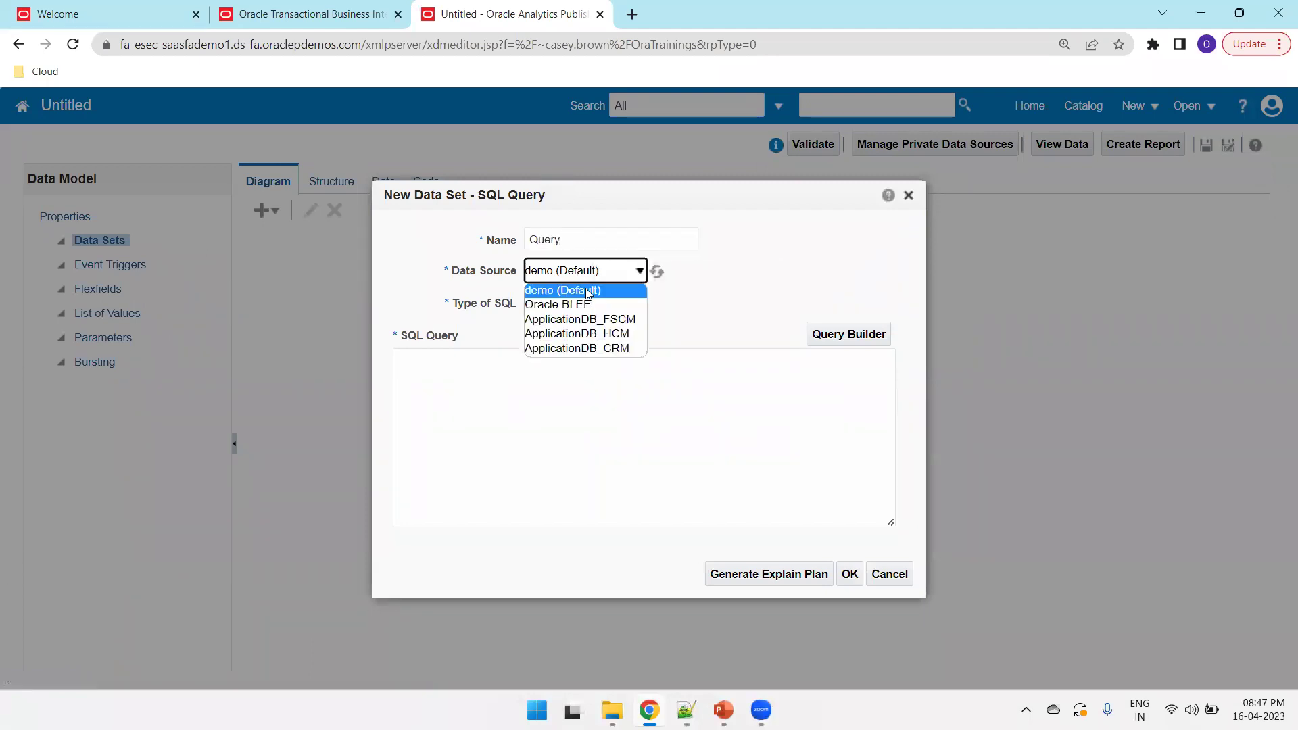
{"action": "left_click", "coordinate": [620, 323]}
{"action": "left_click", "coordinate": [584, 440]}
{"action": "key", "text": "ctrl+v"}
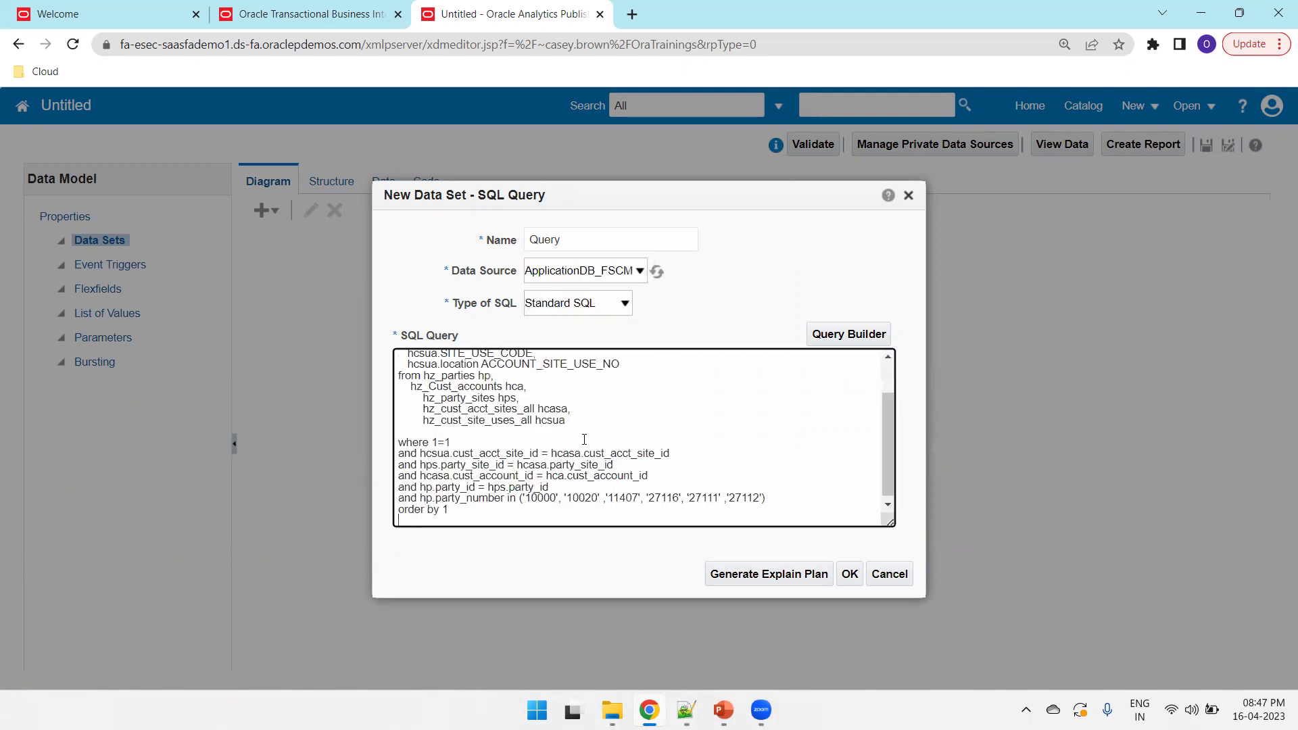
{"action": "scroll", "coordinate": [684, 442], "scroll_direction": "up", "scroll_amount": 2}
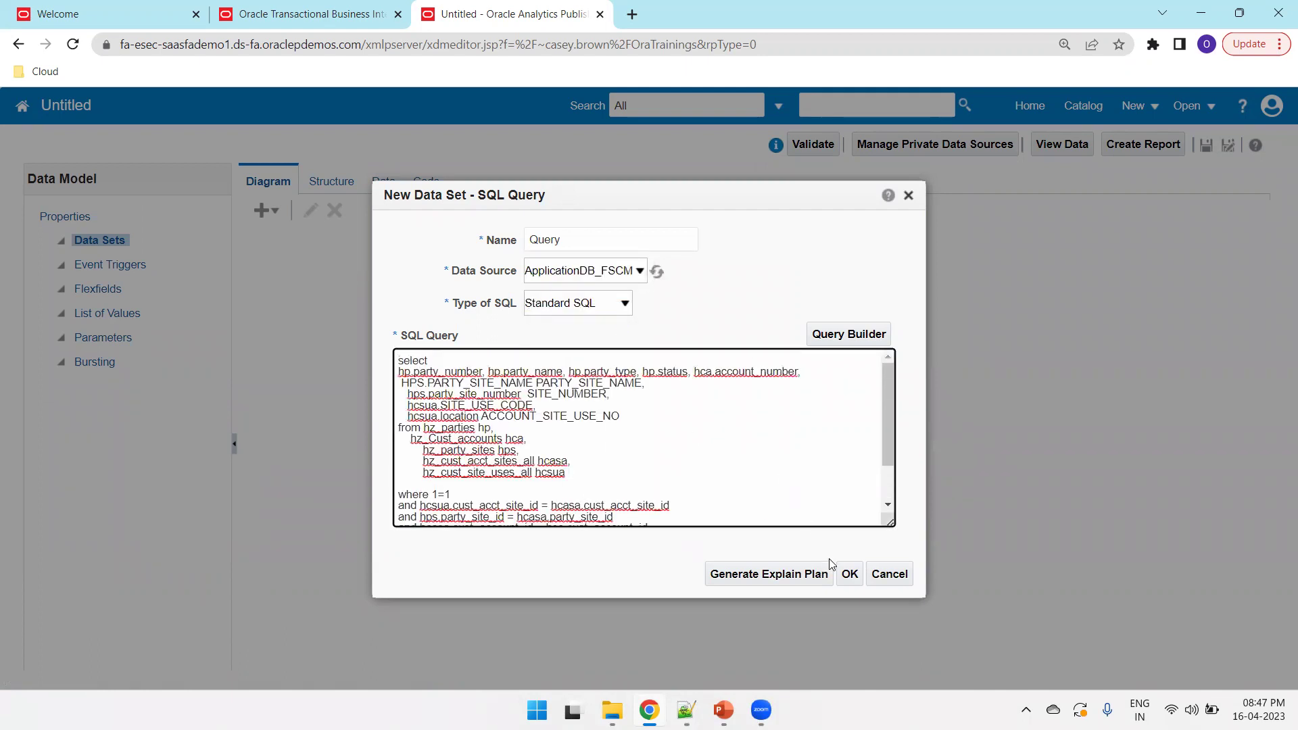
{"action": "left_click", "coordinate": [850, 574]}
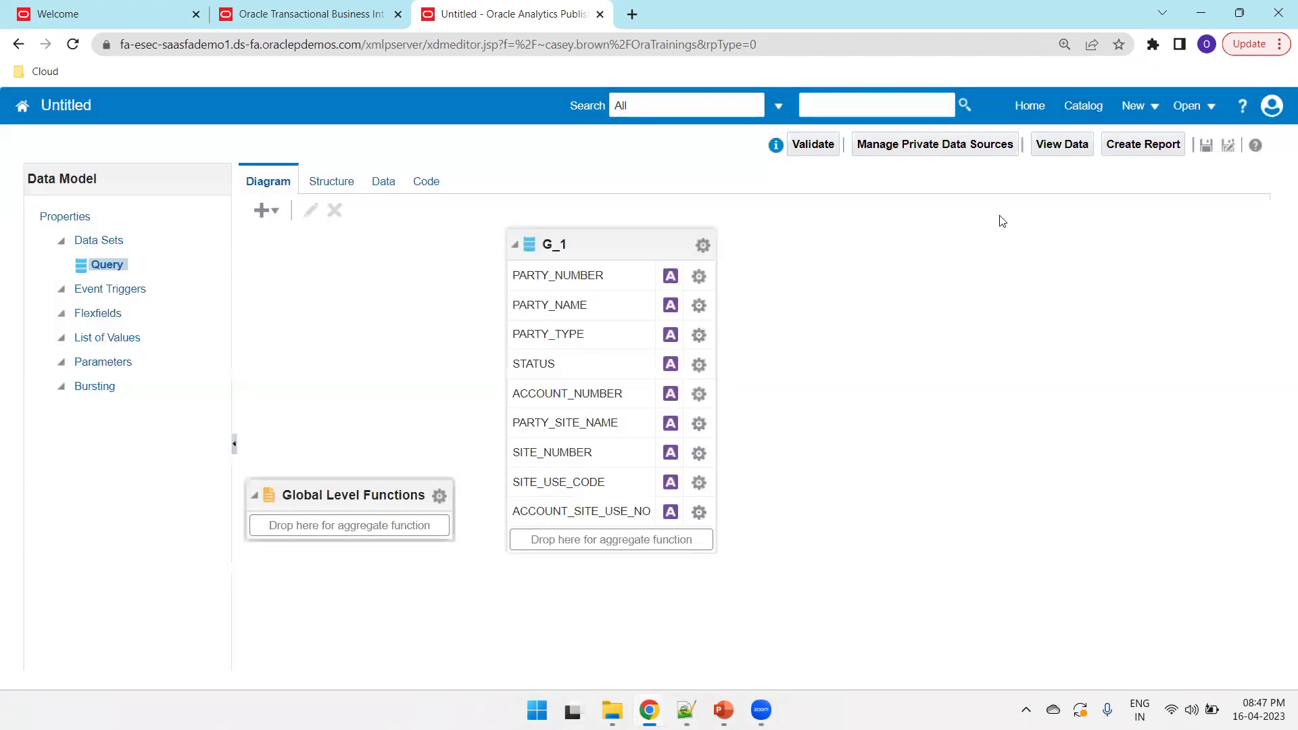
Step: Save the data model as CustomerDetailsDM in My Folders/OraTrainings
{"action": "left_click", "coordinate": [1207, 149]}
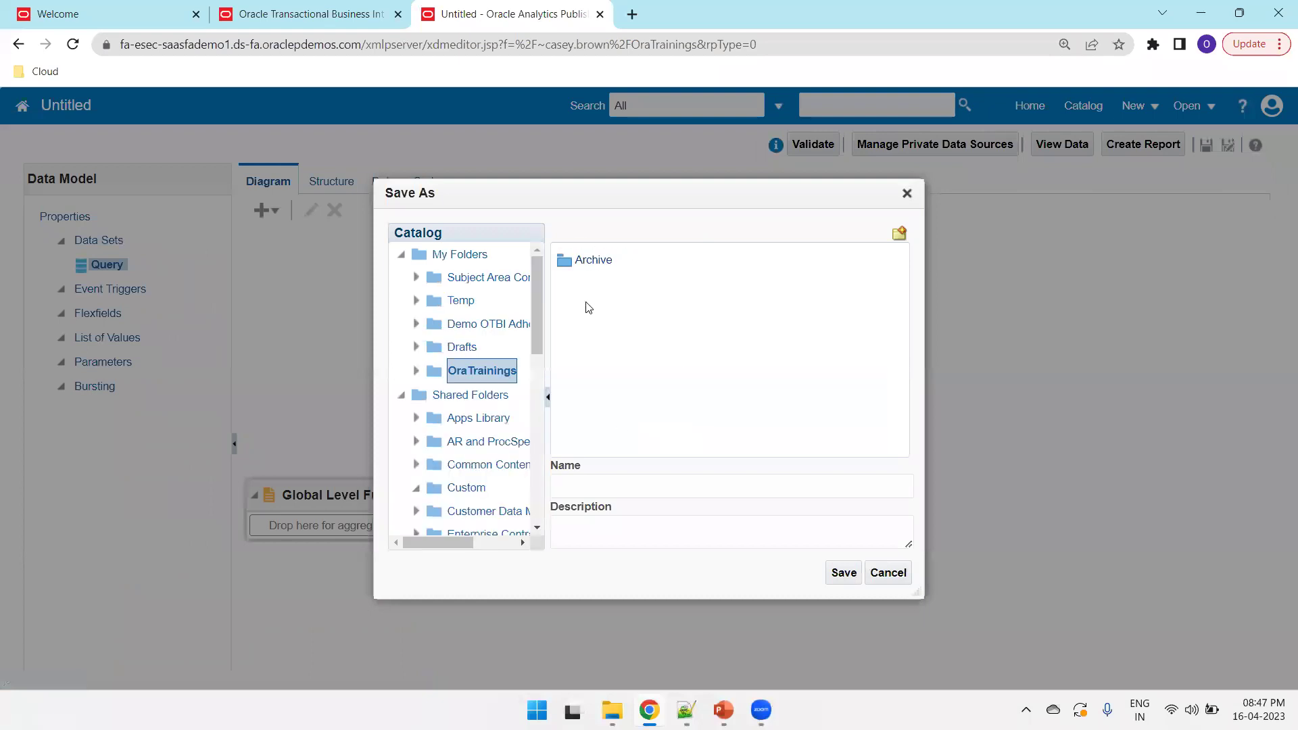
{"action": "left_click", "coordinate": [636, 489]}
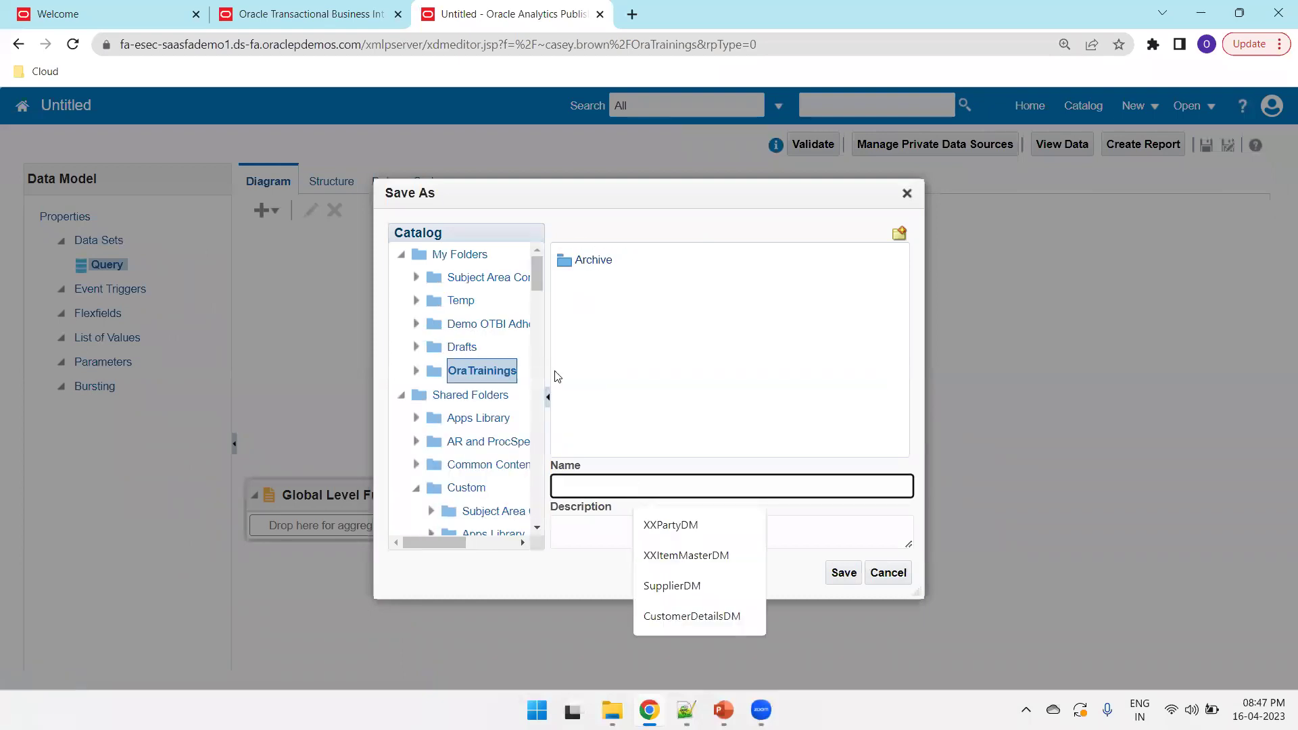
{"action": "left_click", "coordinate": [516, 194]}
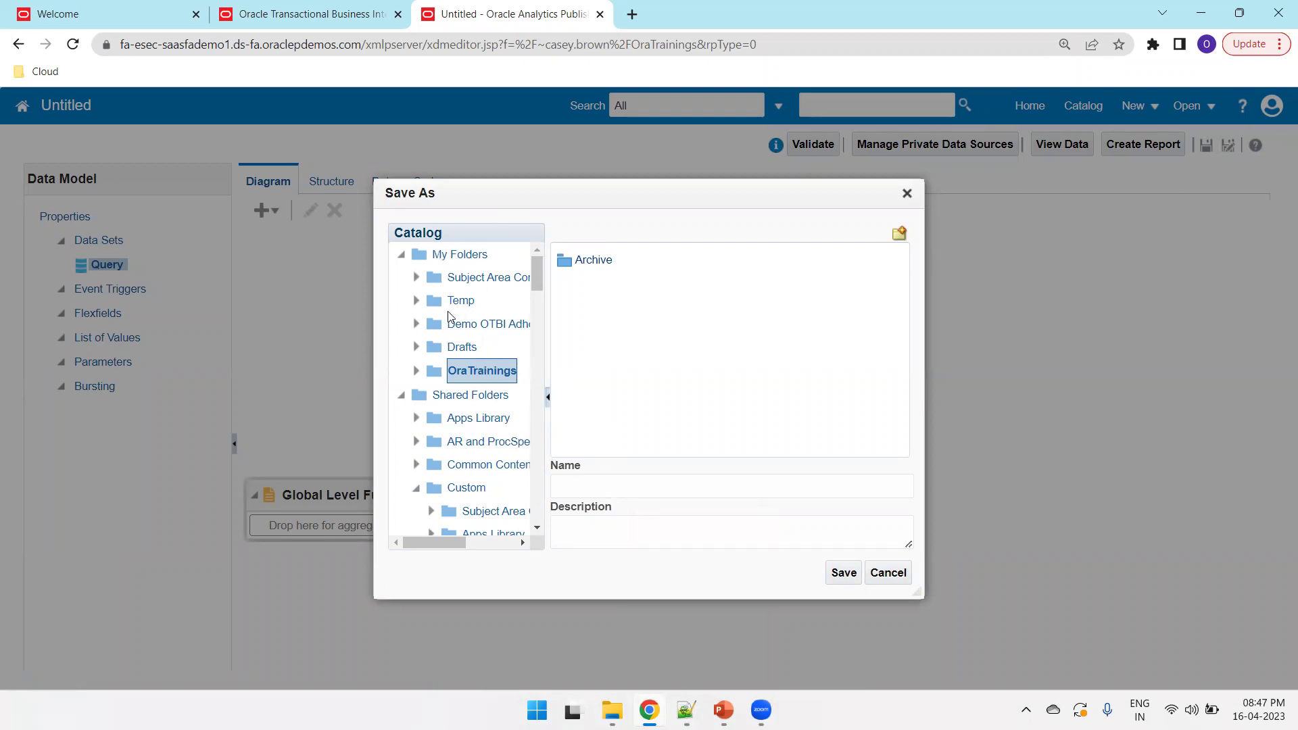
{"action": "left_click", "coordinate": [597, 483]}
{"action": "type", "text": "Custome"}
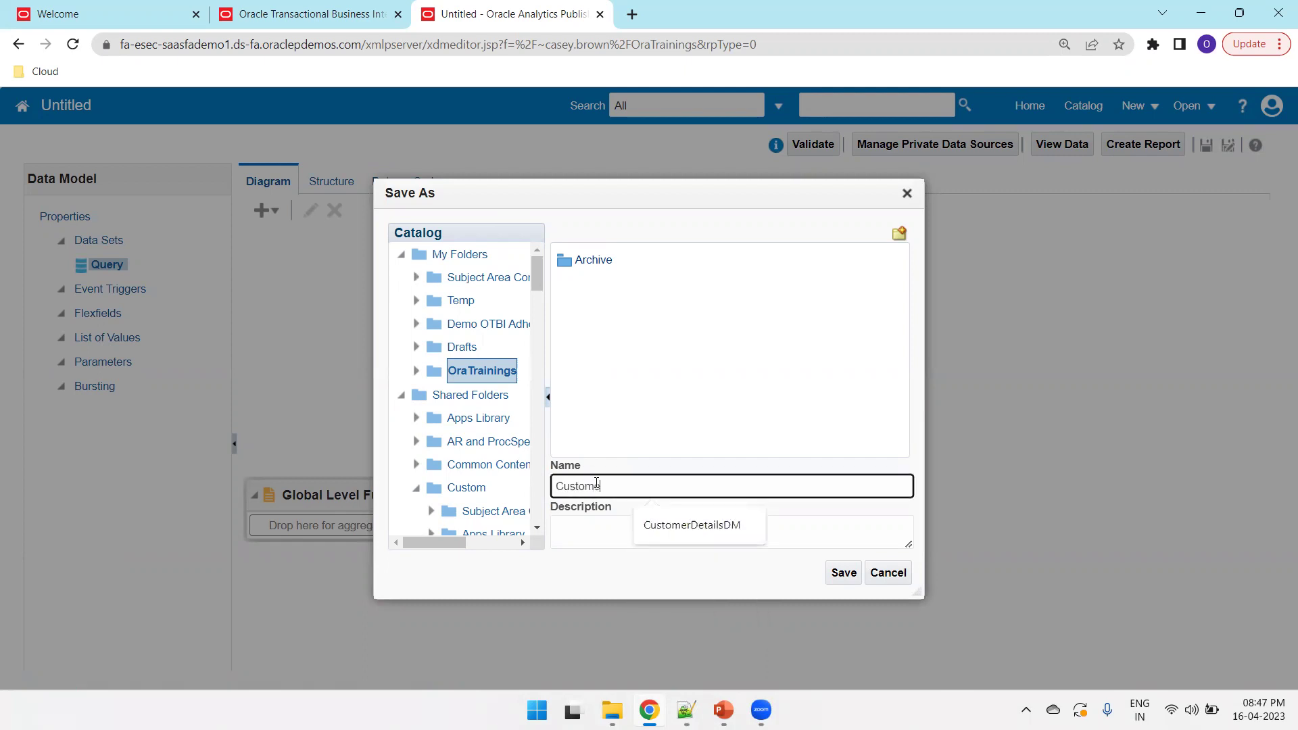
{"action": "type", "text": "rDetailsDM"}
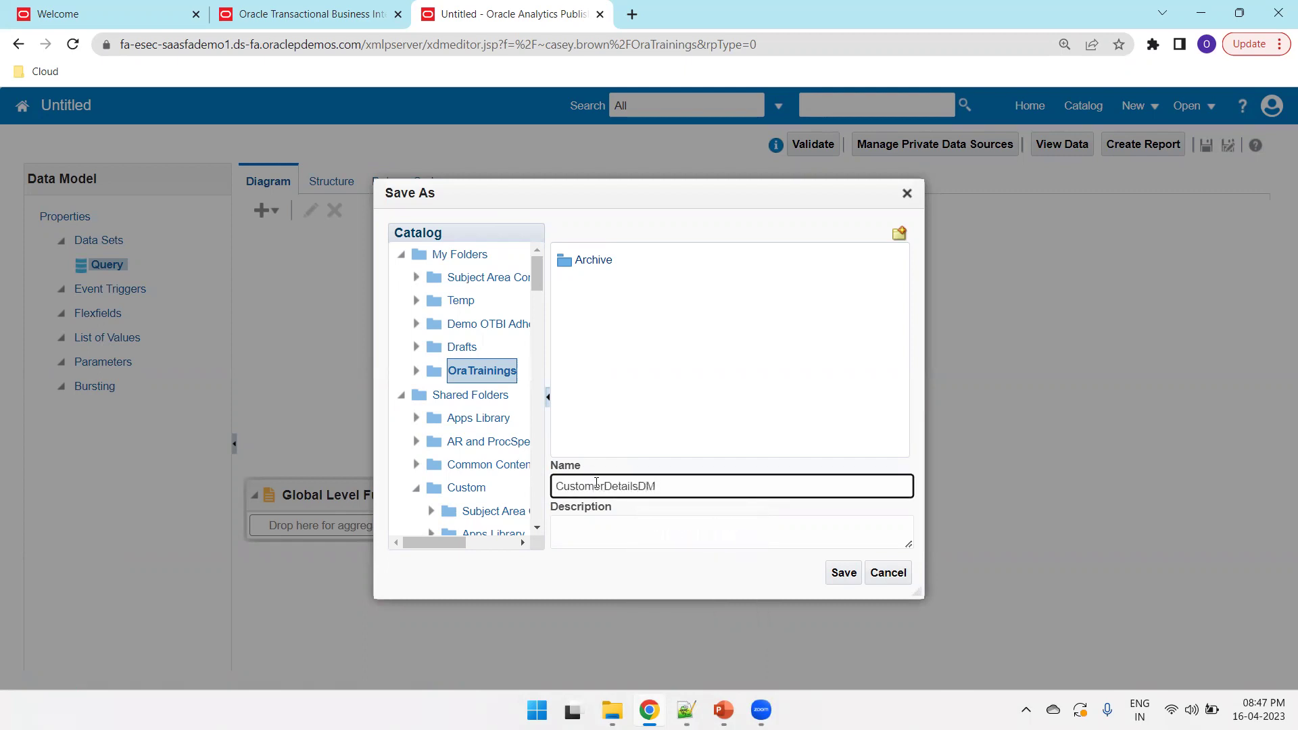
{"action": "left_click", "coordinate": [824, 573]}
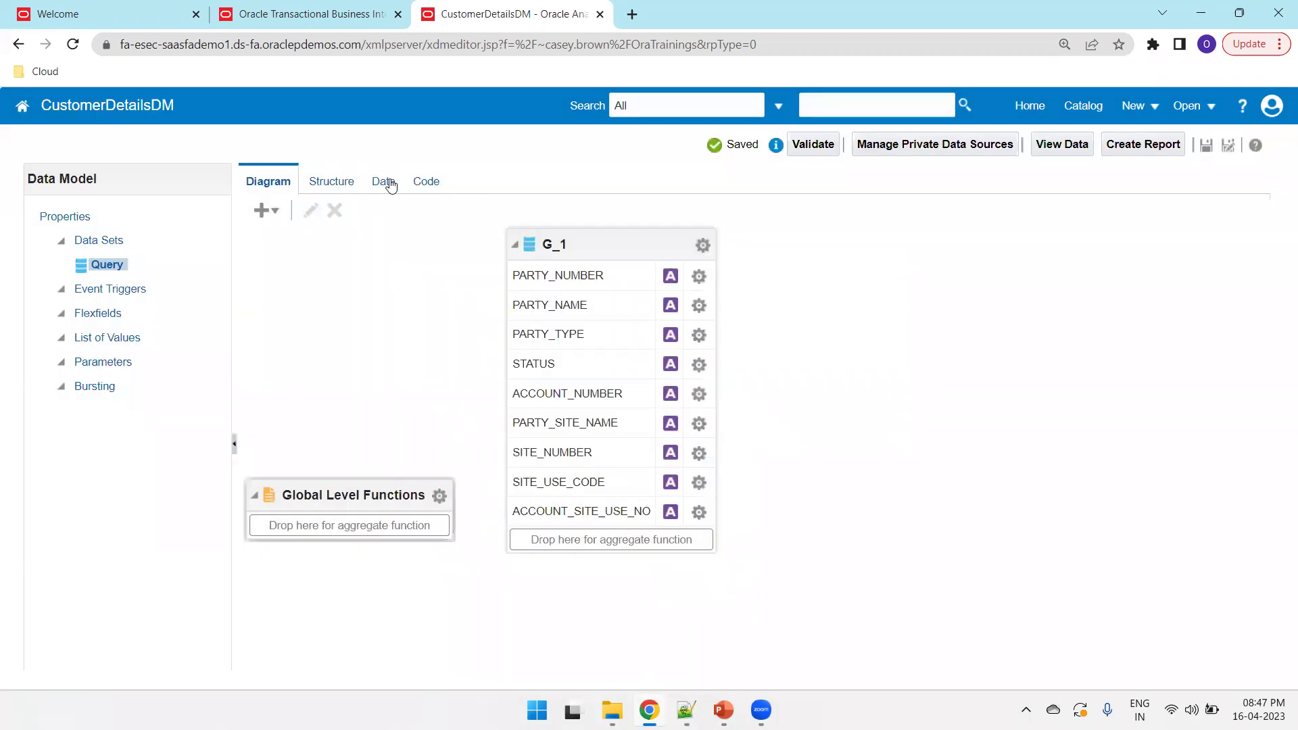
Step: Preview 10 rows of customer data in Table View and export them as CustomerDetailsDM.xml
{"action": "left_click", "coordinate": [384, 183]}
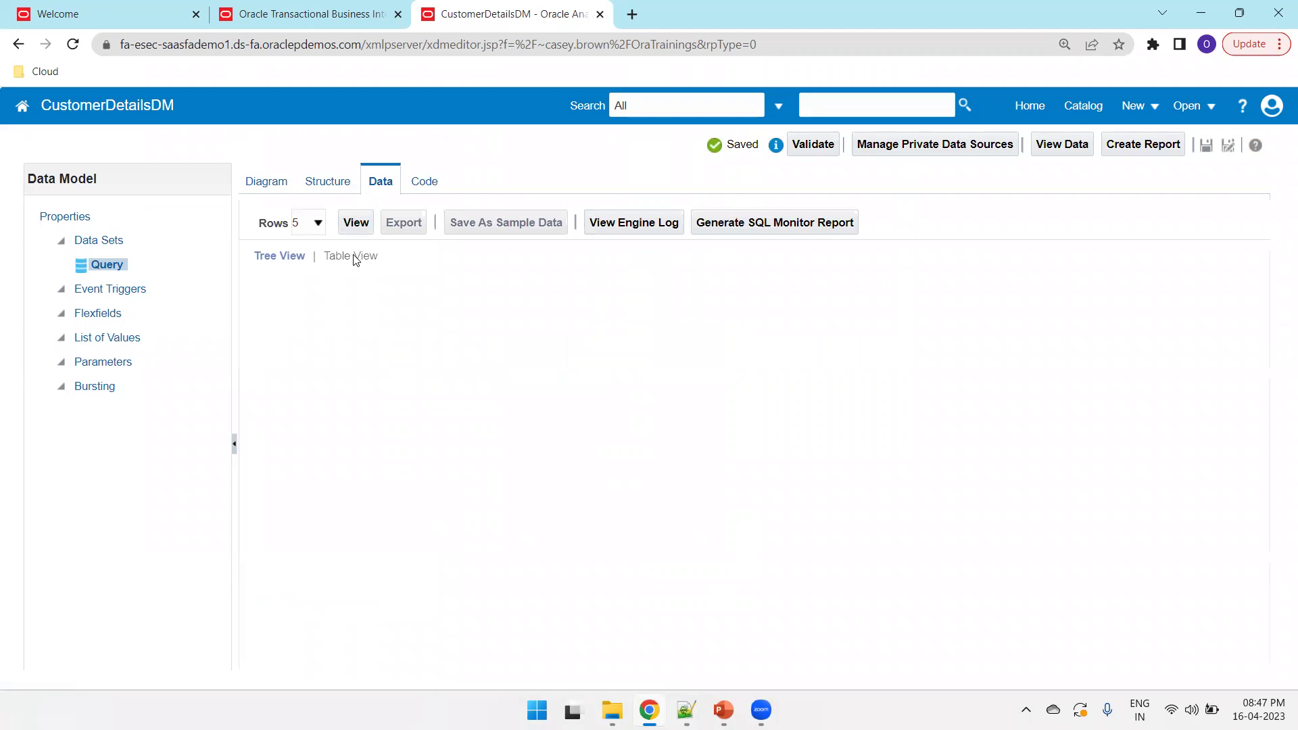
{"action": "left_click", "coordinate": [356, 224]}
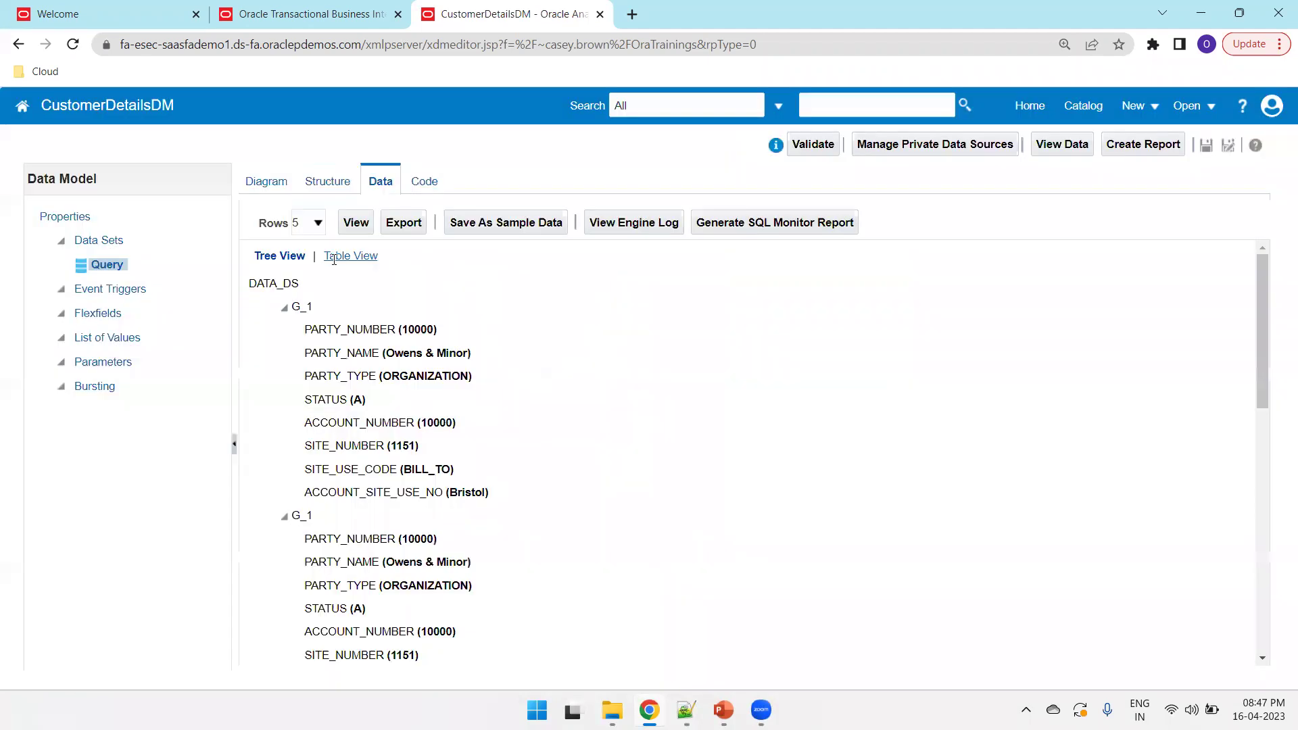
{"action": "left_click", "coordinate": [334, 258]}
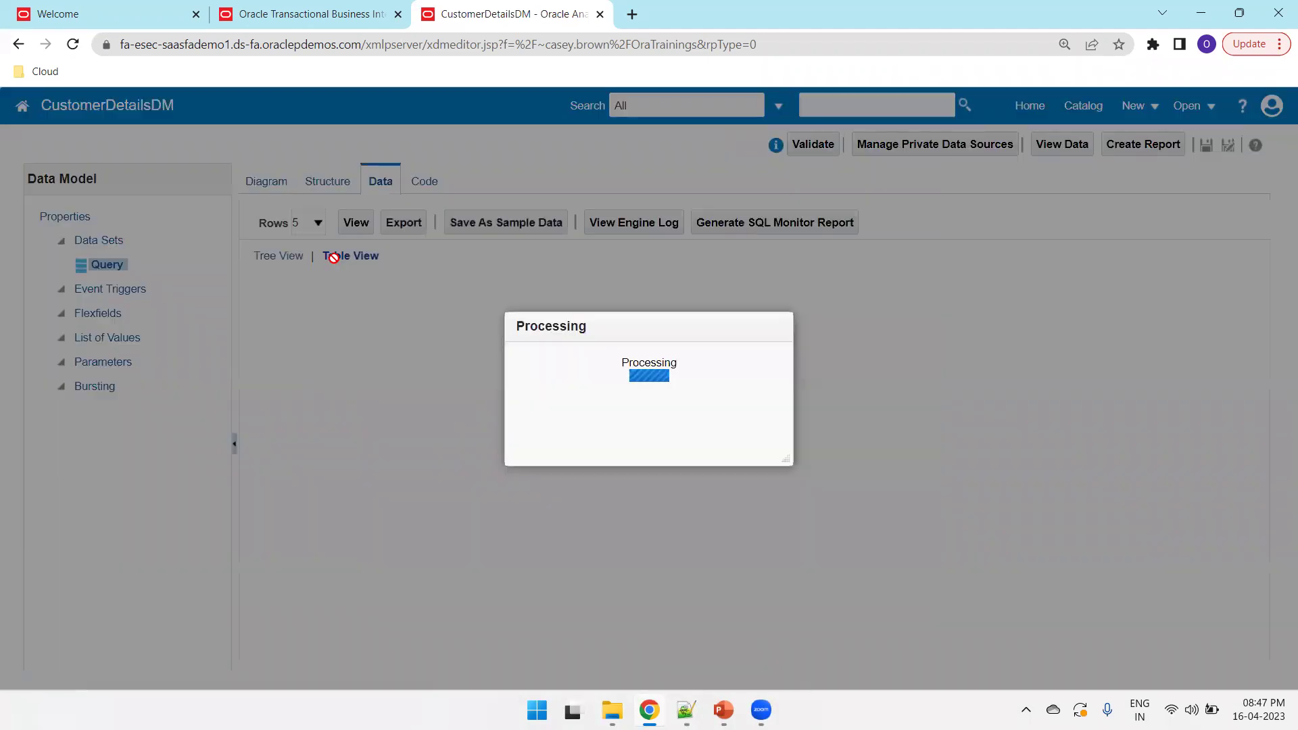
{"action": "left_click", "coordinate": [306, 224]}
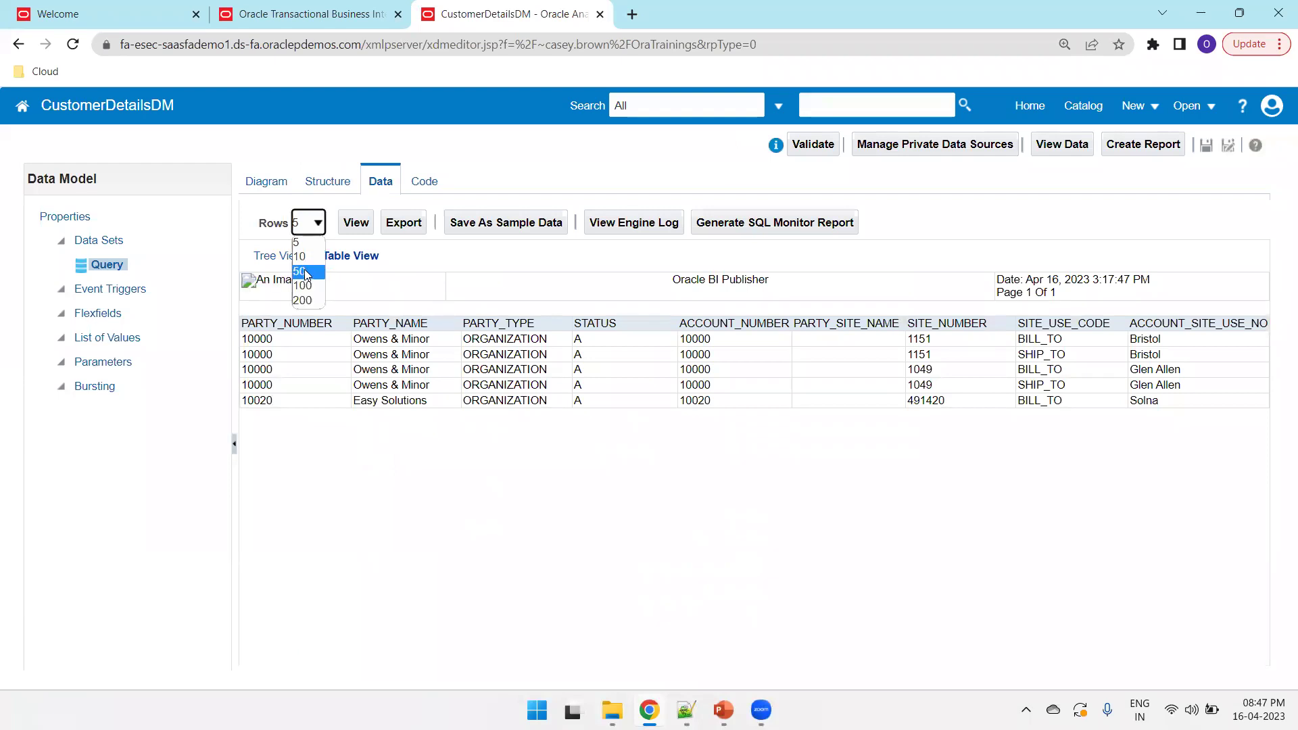
{"action": "left_click", "coordinate": [300, 256]}
{"action": "left_click", "coordinate": [359, 223]}
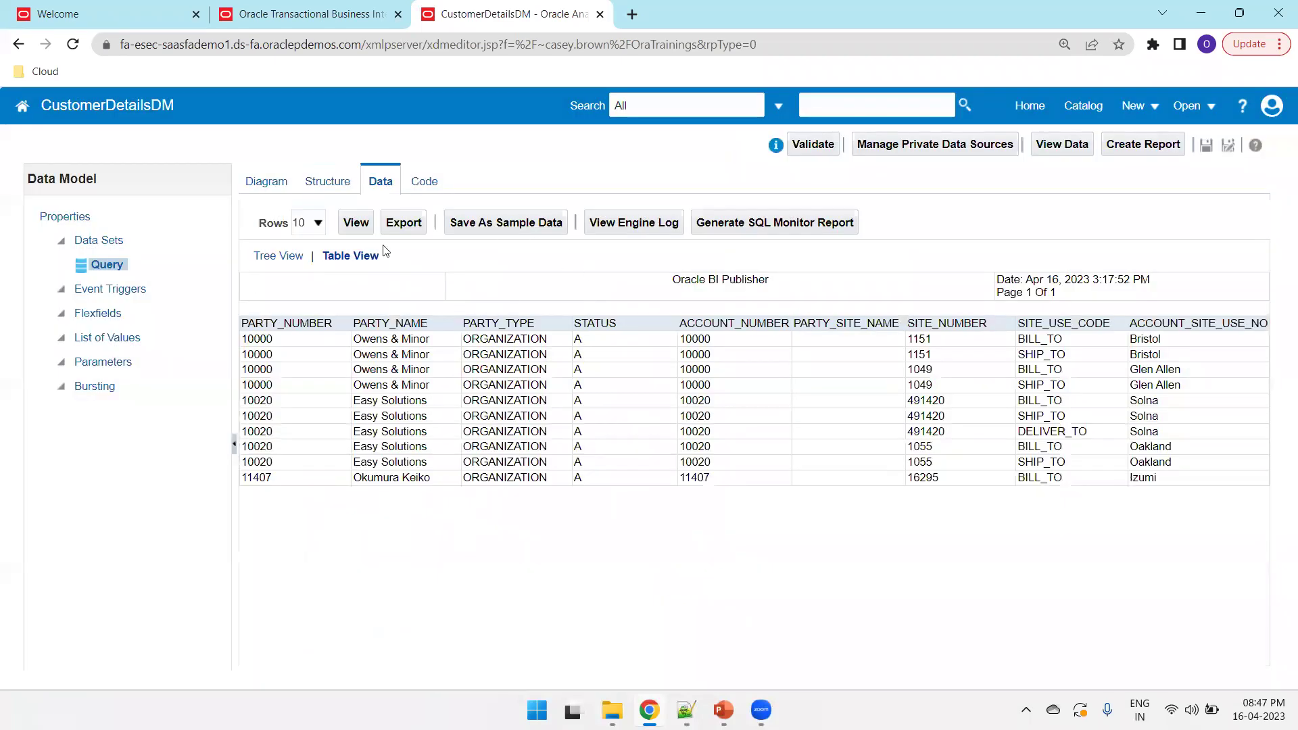
{"action": "left_click", "coordinate": [405, 224]}
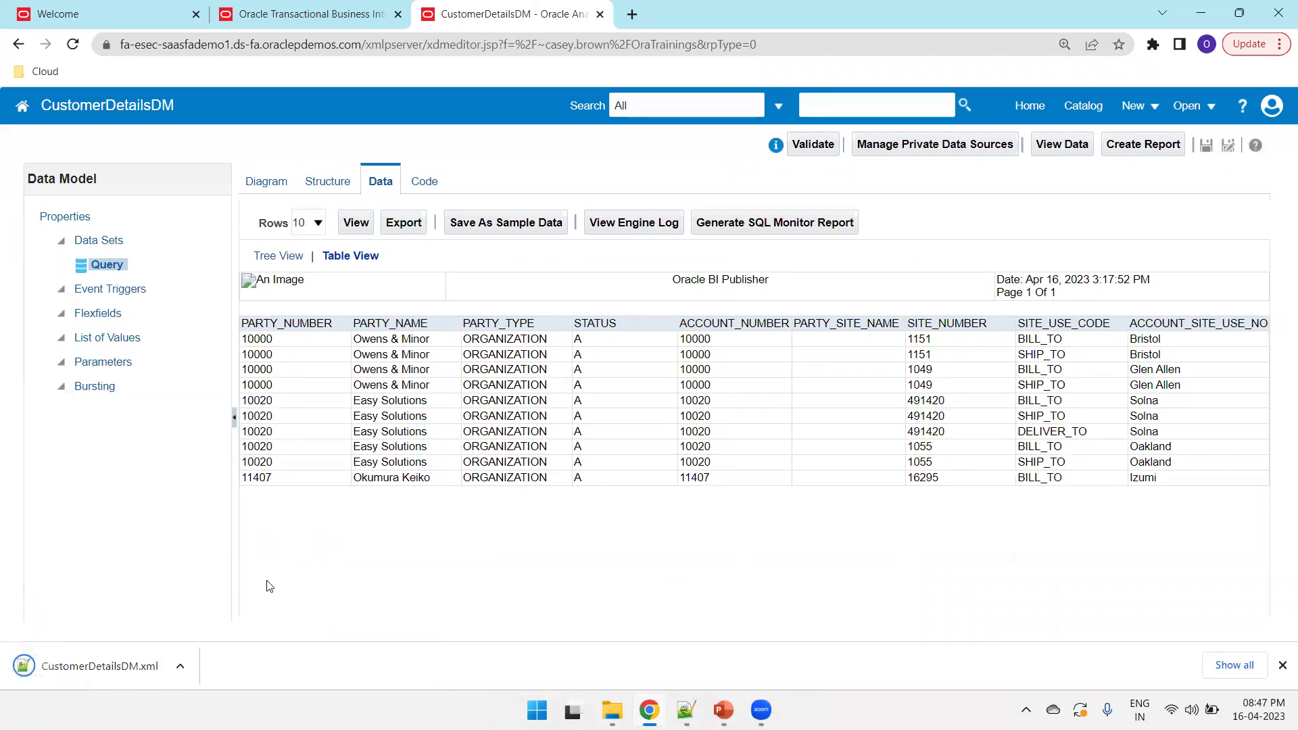
Step: Show the downloaded CustomerDetailsDM.xml in its BIP_ExcelReports folder in File Explorer
{"action": "key", "text": "ctrl+j"}
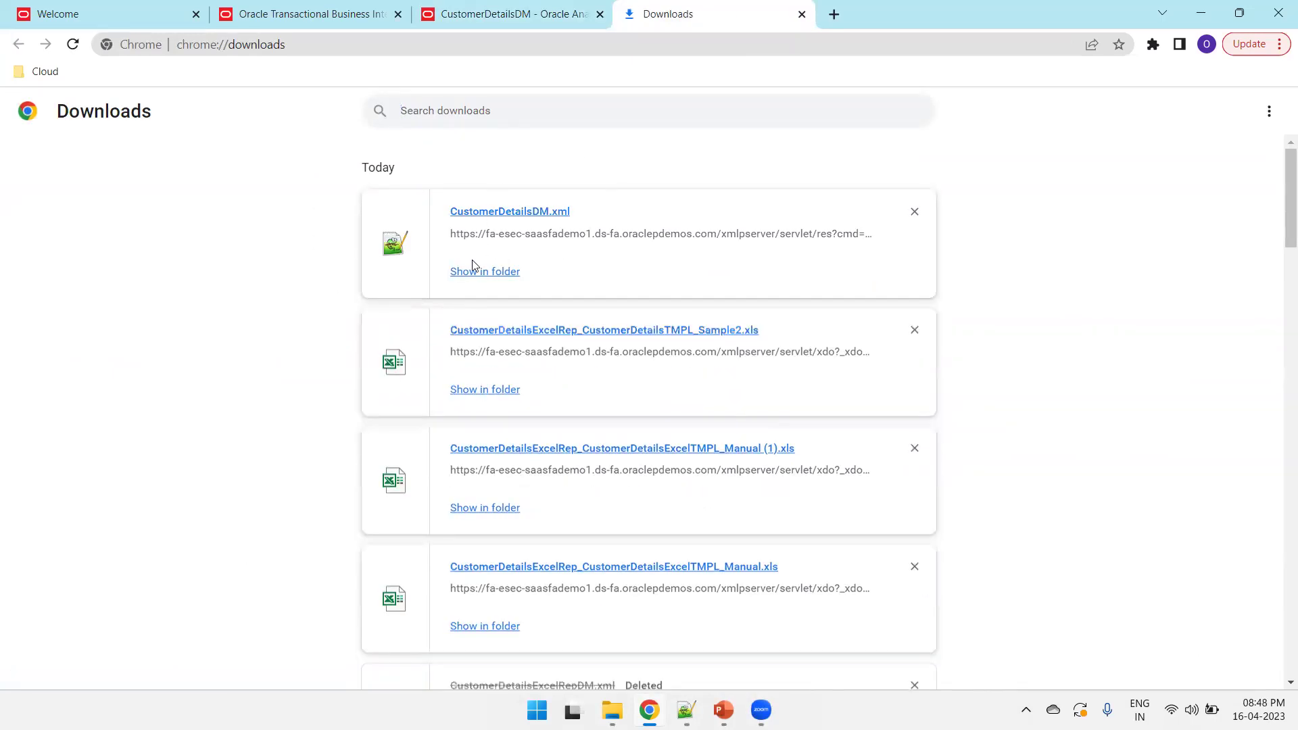
{"action": "left_click", "coordinate": [474, 269]}
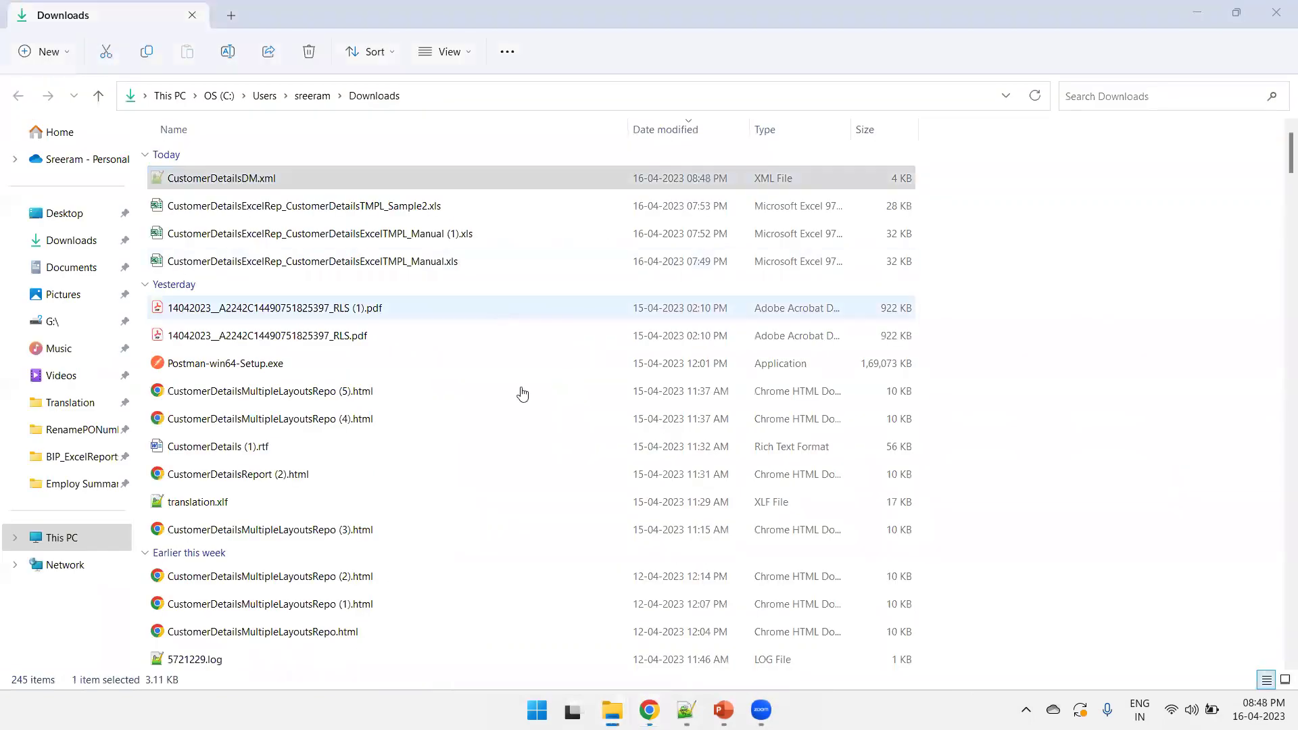
{"action": "left_click", "coordinate": [649, 710]}
{"action": "mouse_move", "coordinate": [612, 710]}
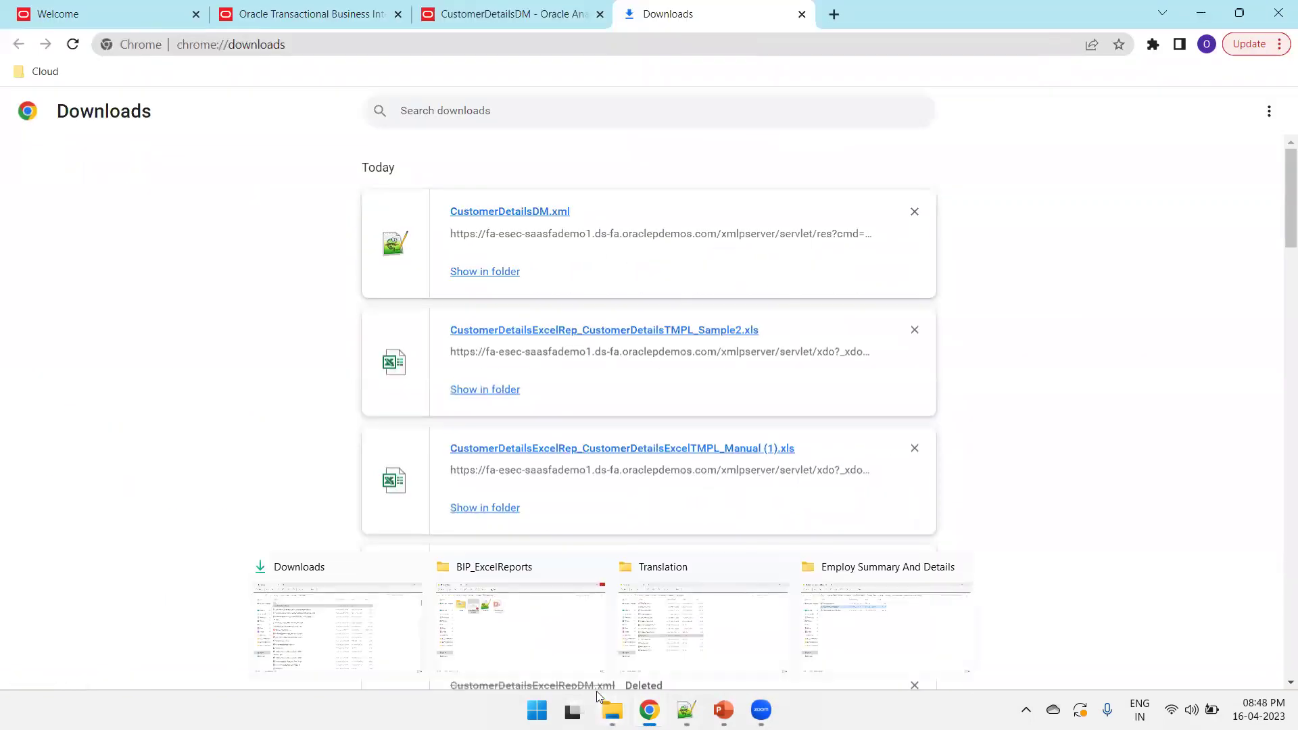
{"action": "left_click", "coordinate": [544, 639]}
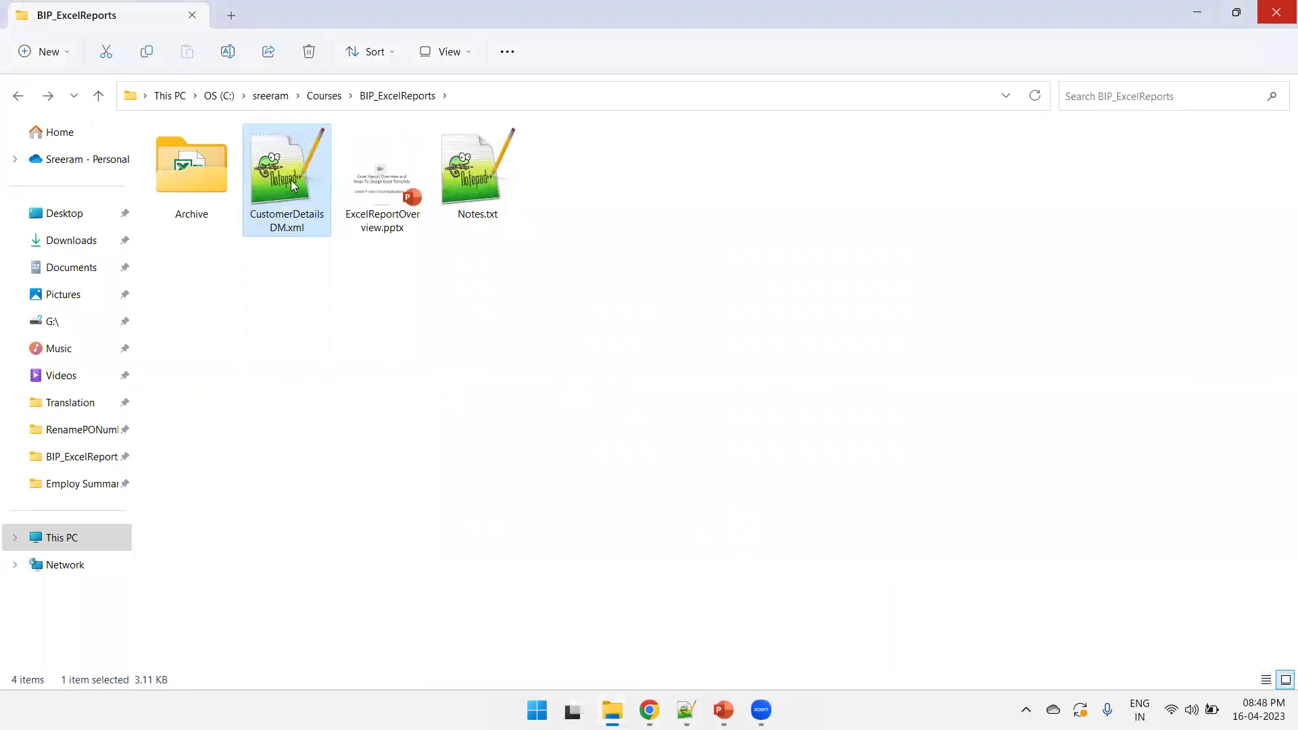
Step: Open CustomerDetailsDM.xml in Notepad++ and enlarge the text to review the customer records
{"action": "double_click", "coordinate": [292, 184]}
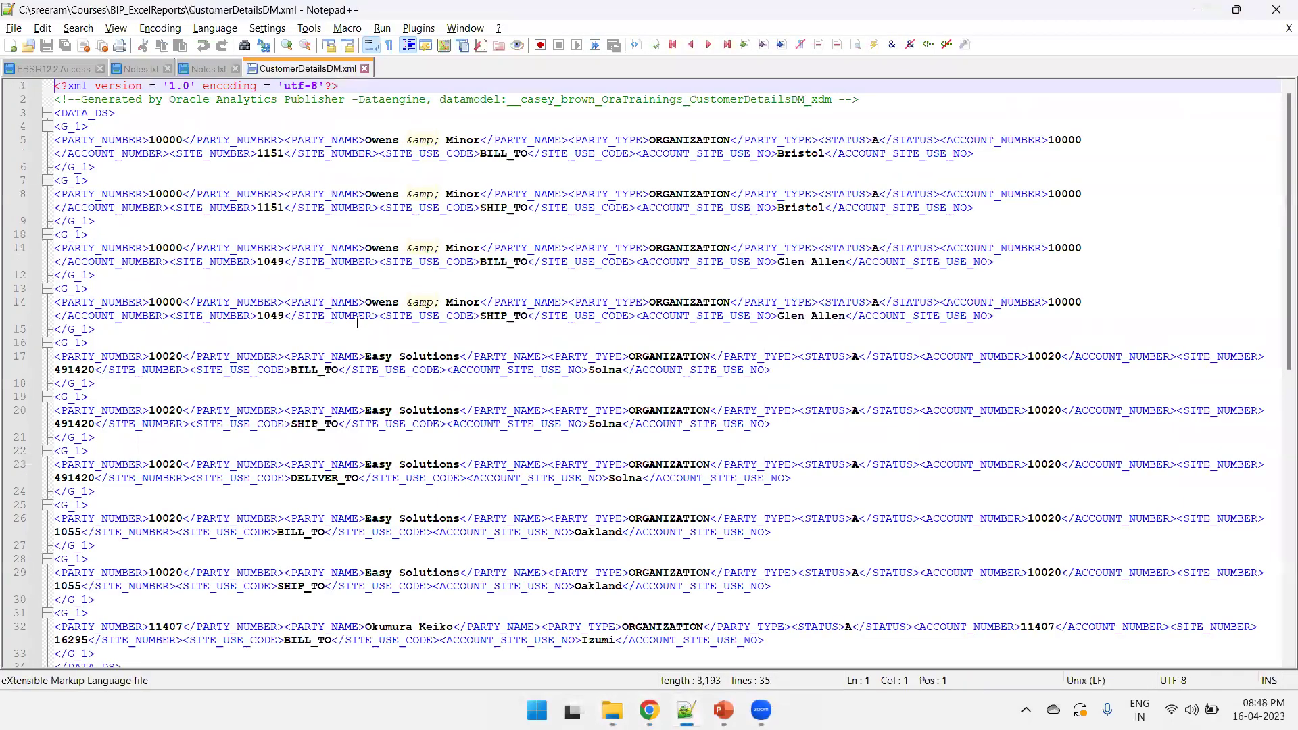
{"action": "scroll", "coordinate": [139, 176], "scroll_direction": "up", "scroll_amount": 1}
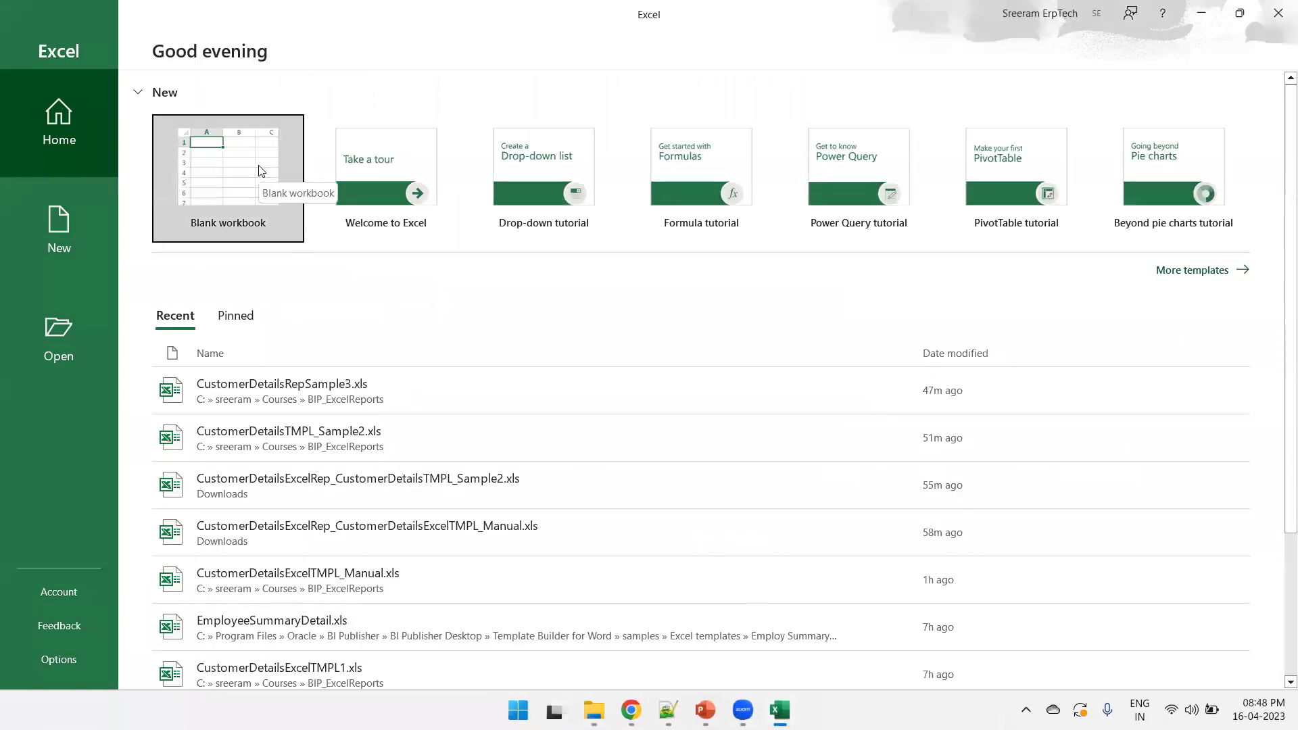
Step: Create a blank workbook and copy the BIP_ExcelReports folder path from File Explorer
{"action": "left_click", "coordinate": [261, 171]}
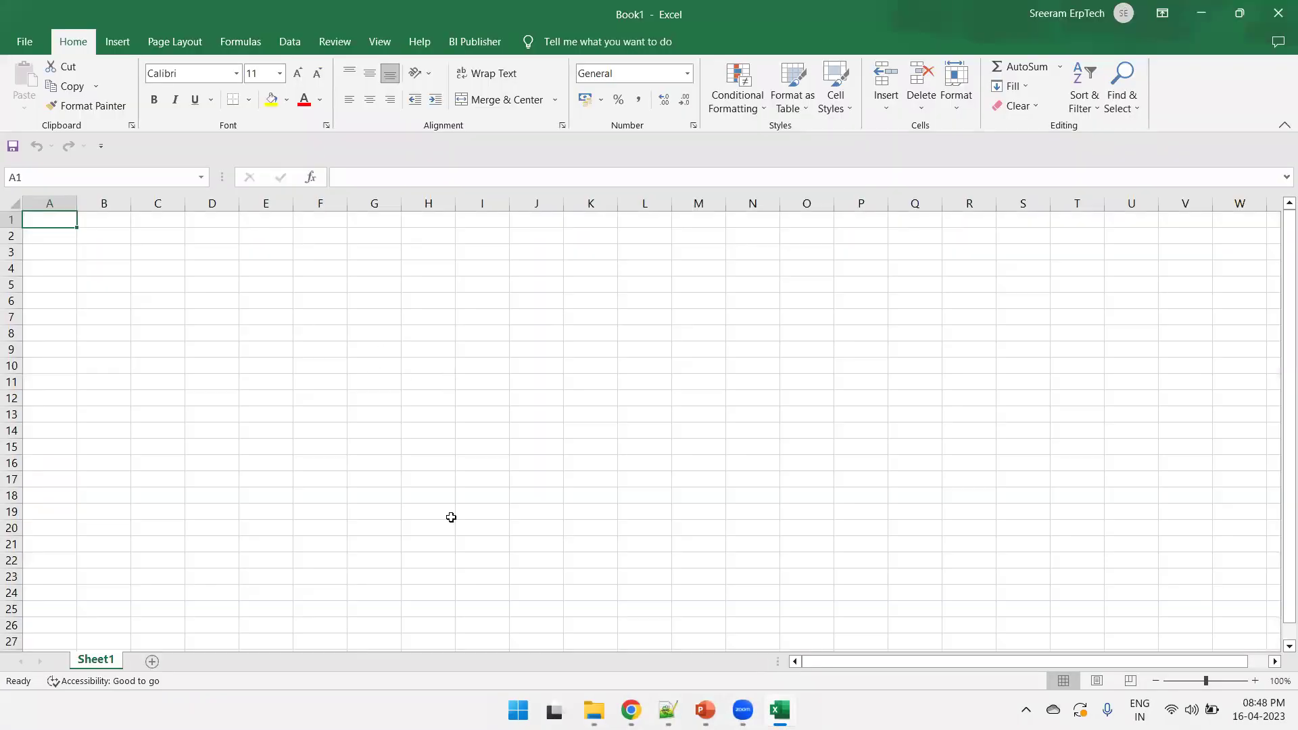
{"action": "mouse_move", "coordinate": [594, 710]}
{"action": "left_click", "coordinate": [528, 650]}
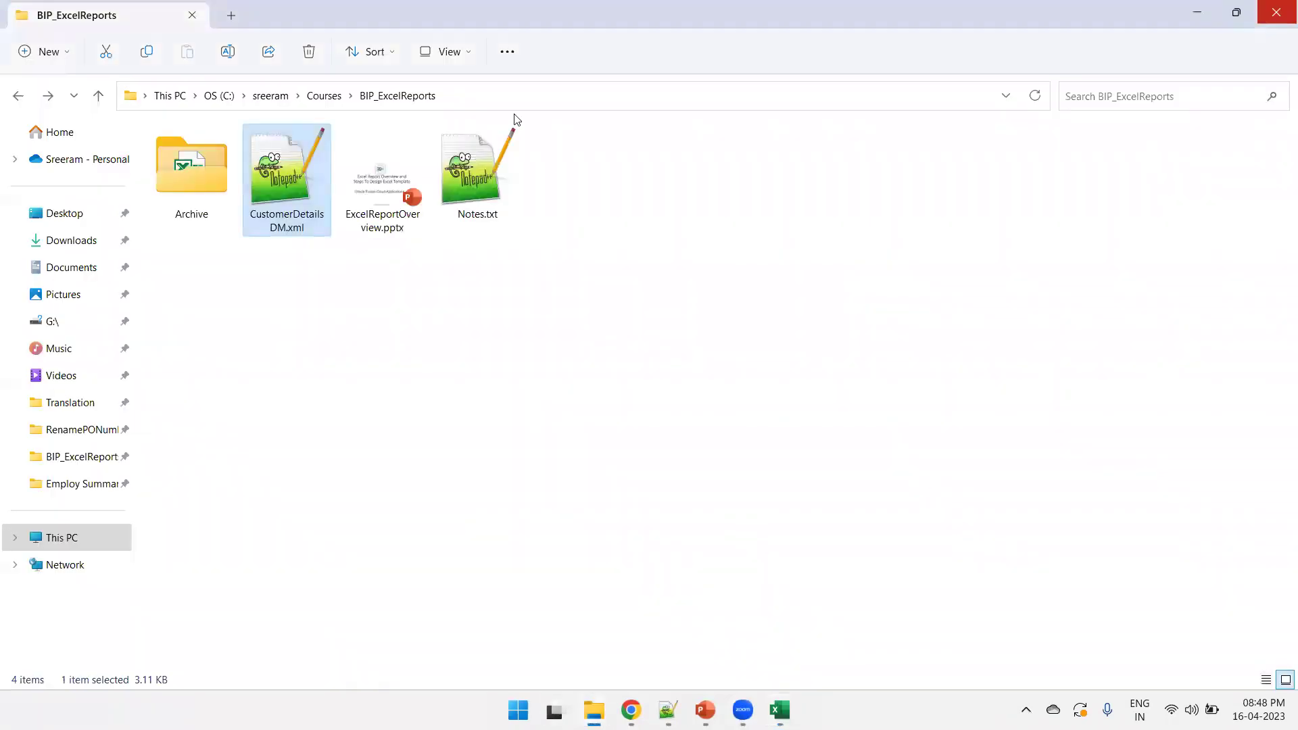
{"action": "left_click", "coordinate": [505, 96]}
{"action": "key", "text": "ctrl+c"}
{"action": "key", "text": "alt+Tab"}
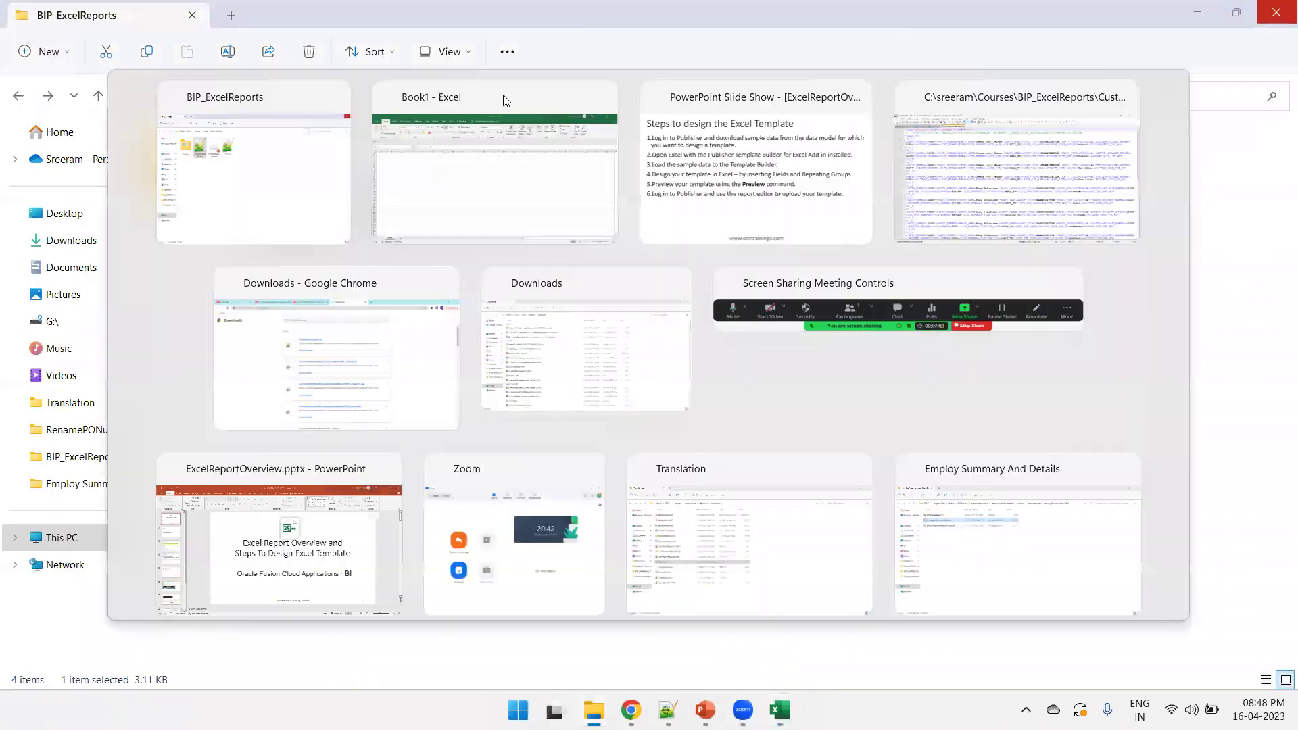
Step: Save the workbook as CustomerDetailsExcelTMPL.xls in Excel 97-2003 format inside BIP_ExcelReports
{"action": "key", "text": "ctrl+s"}
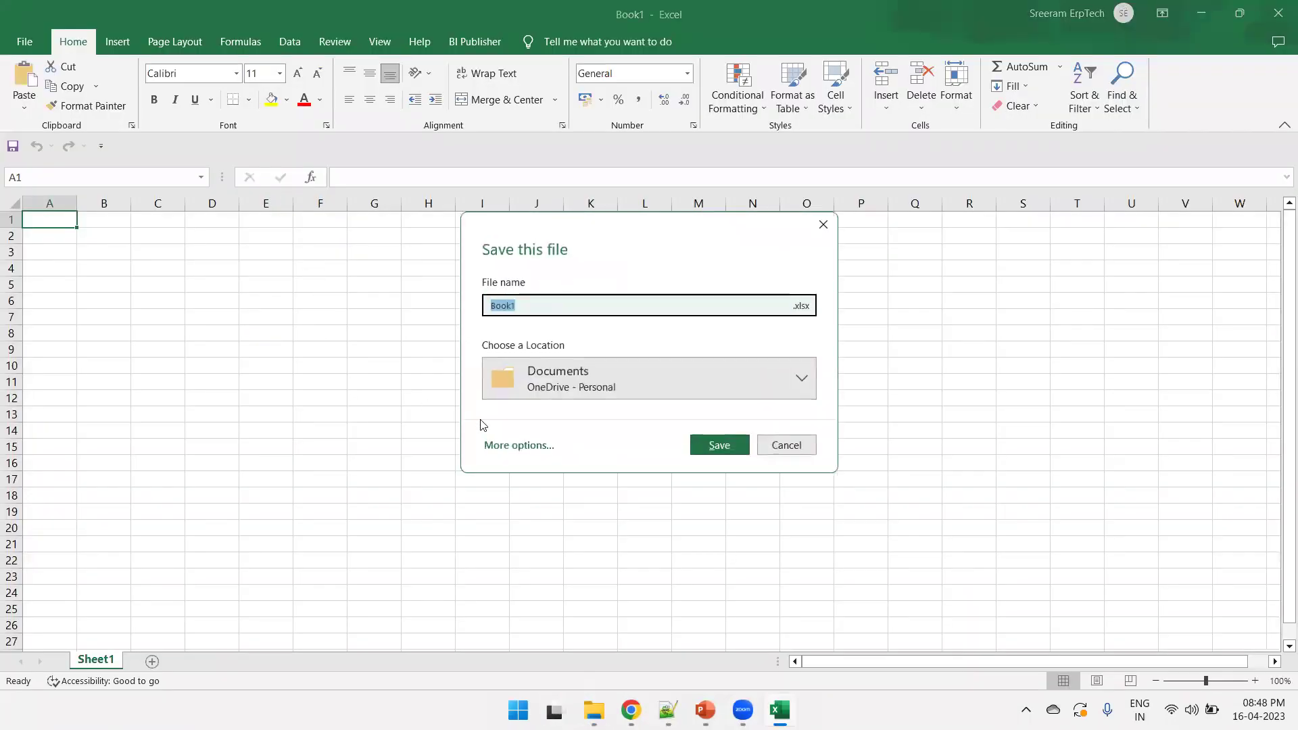
{"action": "left_click", "coordinate": [521, 454]}
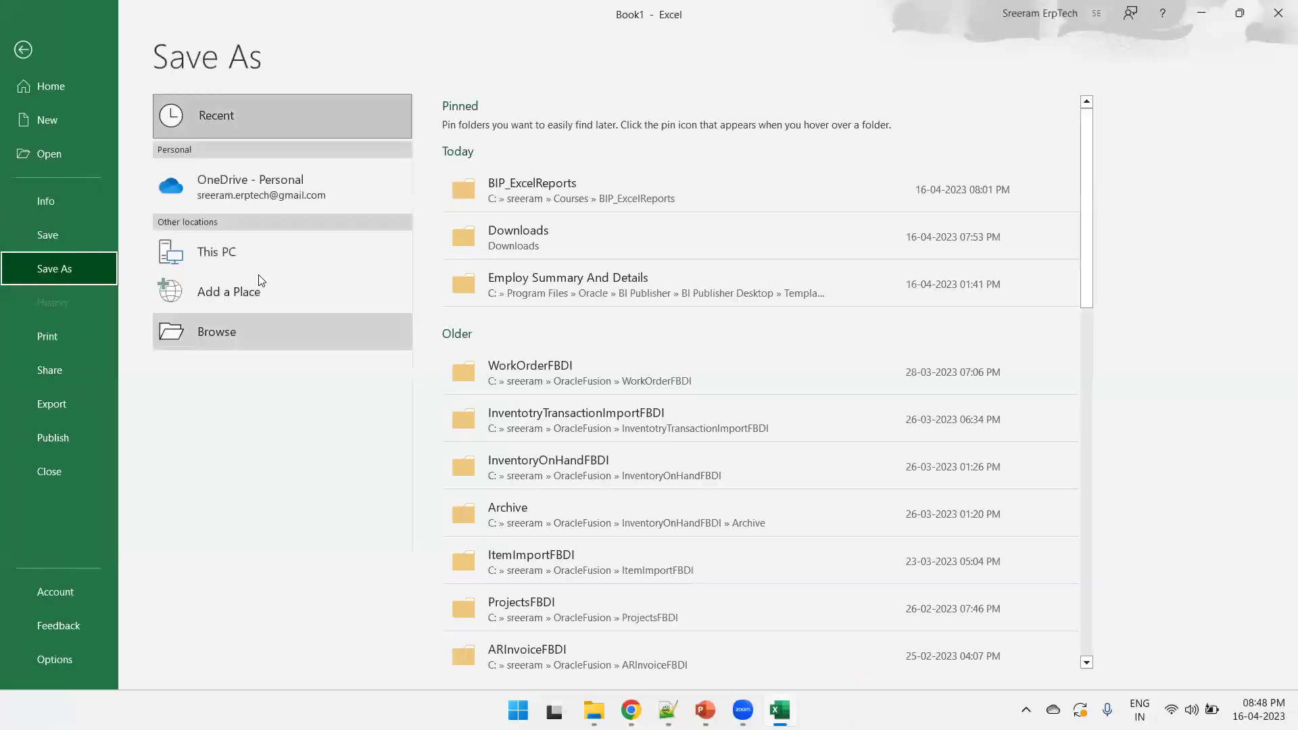
{"action": "left_click", "coordinate": [258, 326]}
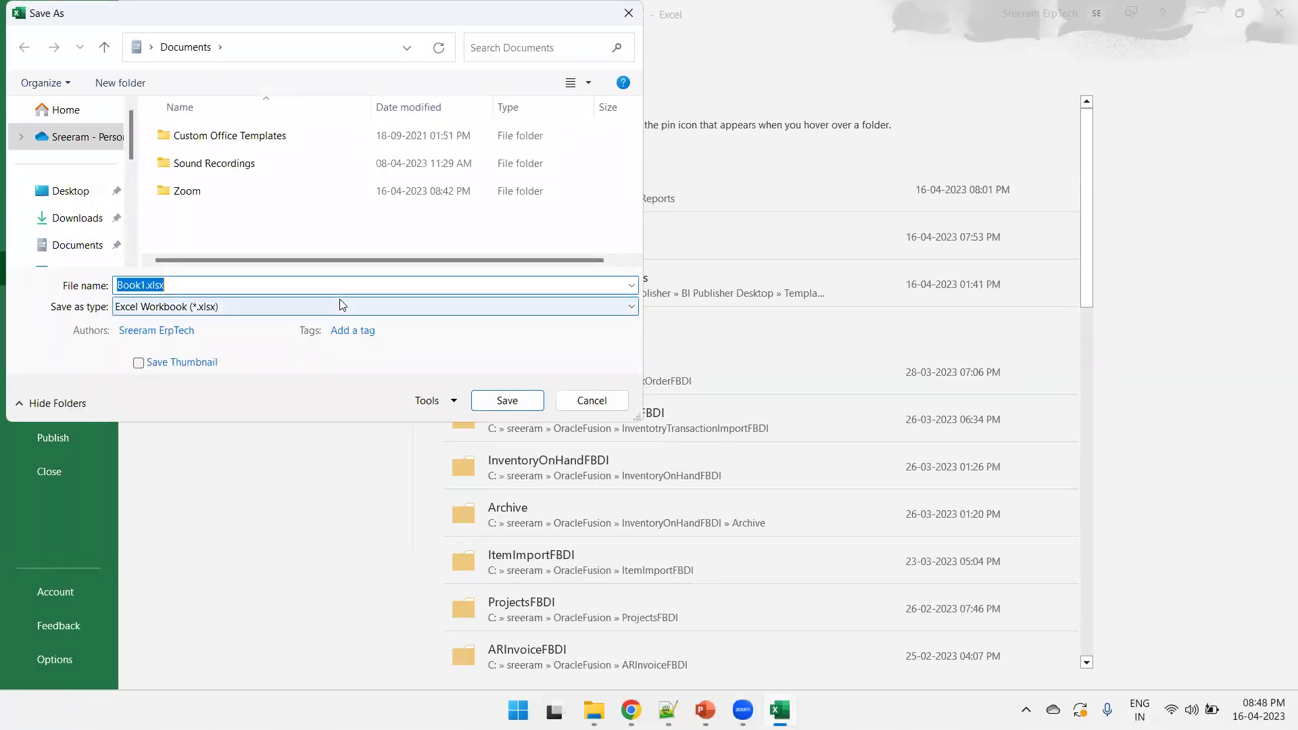
{"action": "key", "text": "ctrl+v"}
{"action": "key", "text": "Return"}
{"action": "type", "text": "CustomerDetails"}
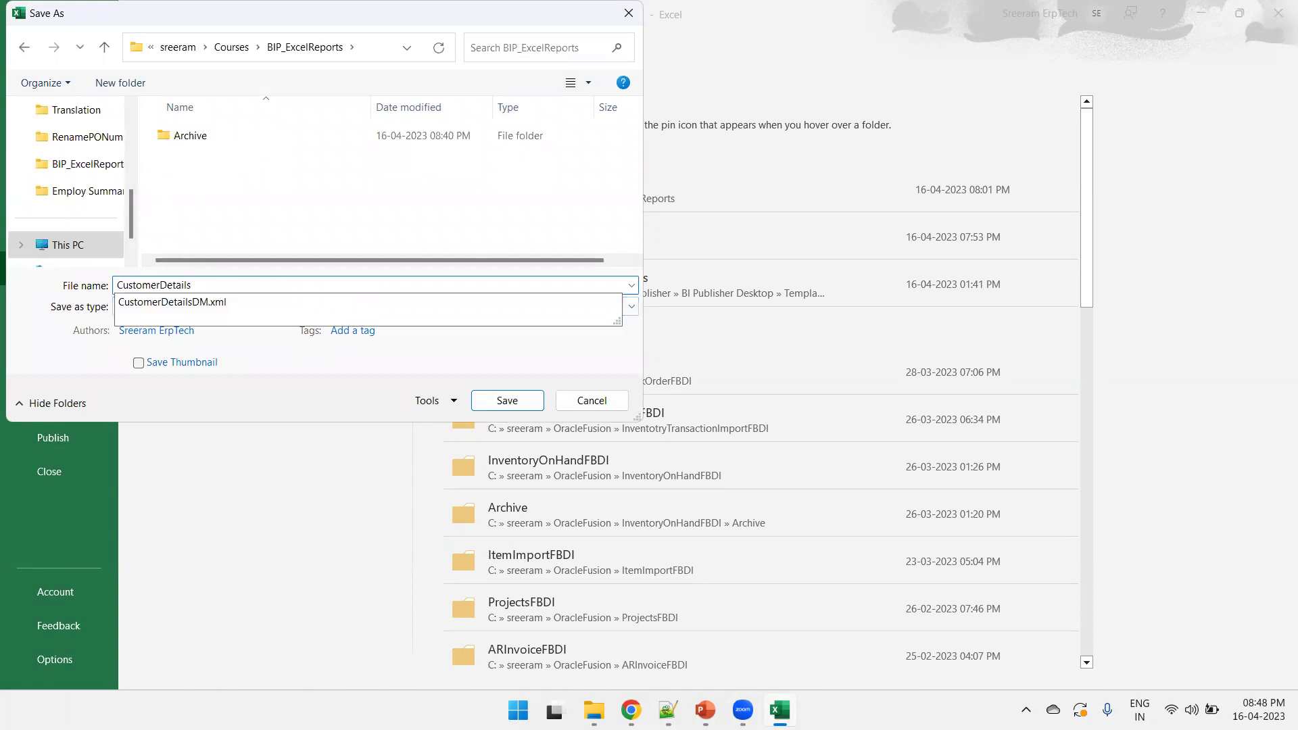
{"action": "type", "text": "ExcelTMPL"}
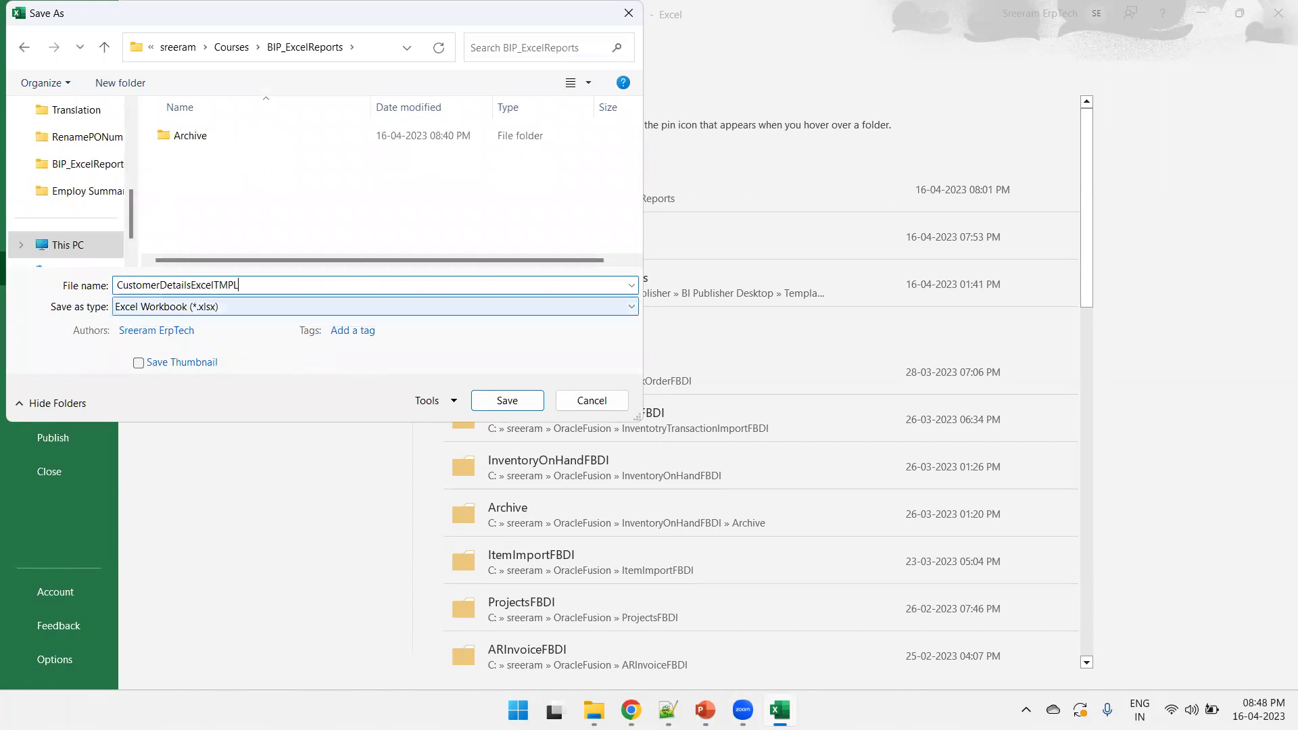
{"action": "left_click", "coordinate": [218, 307]}
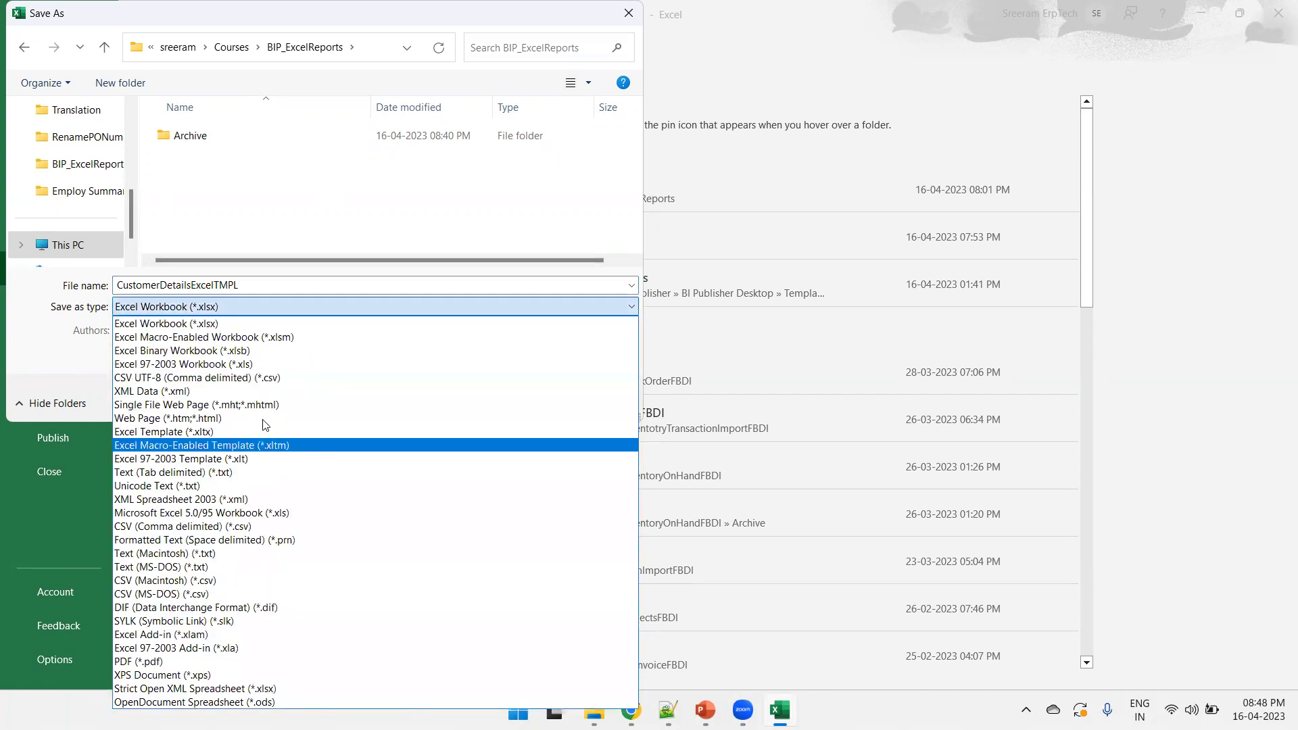
{"action": "left_click", "coordinate": [167, 366]}
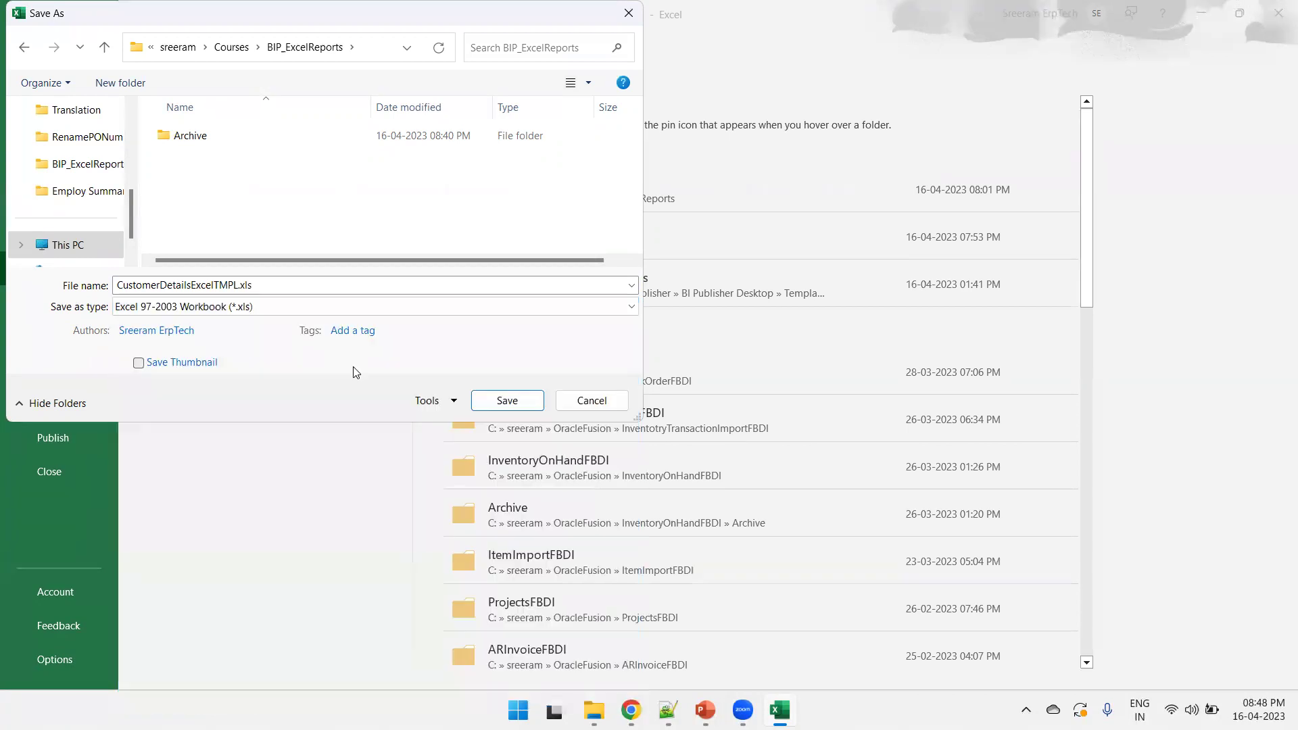
{"action": "left_click", "coordinate": [490, 405]}
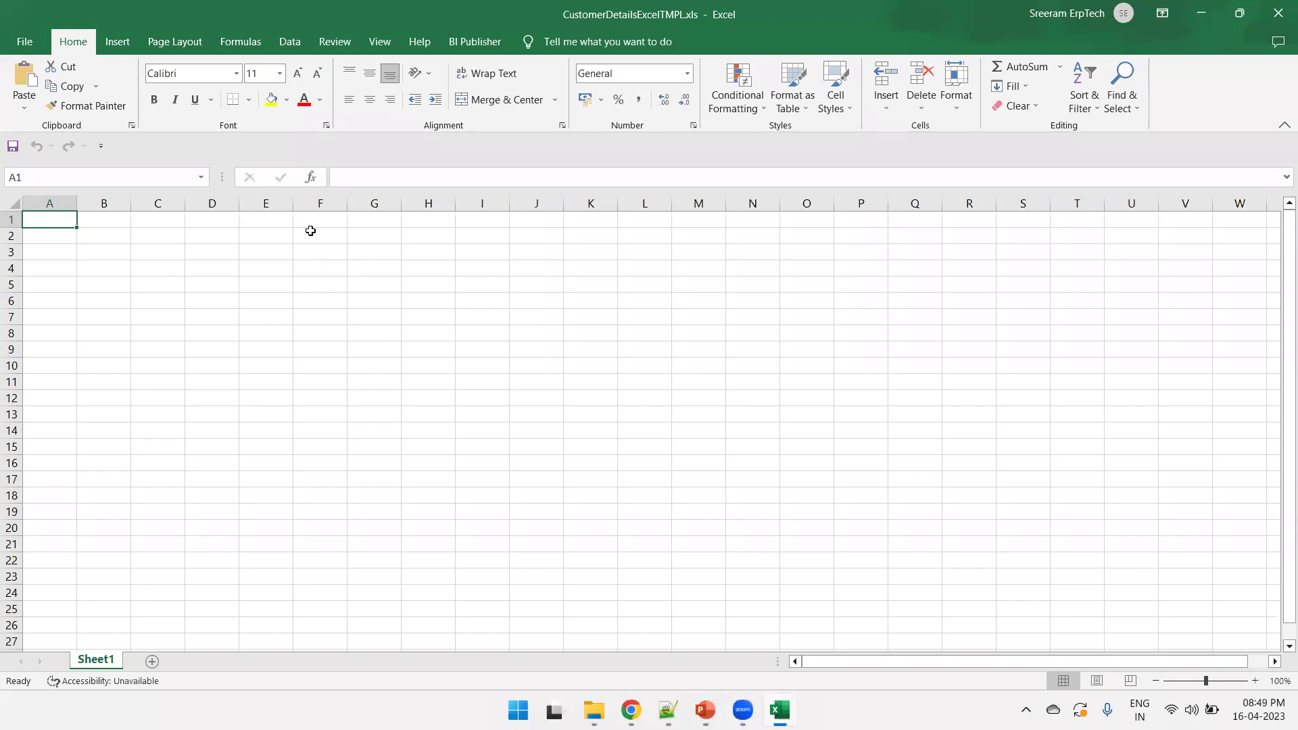
Step: Load CustomerDetailsDM.xml as sample XML from the BI Publisher ribbon tab
{"action": "left_click", "coordinate": [477, 48]}
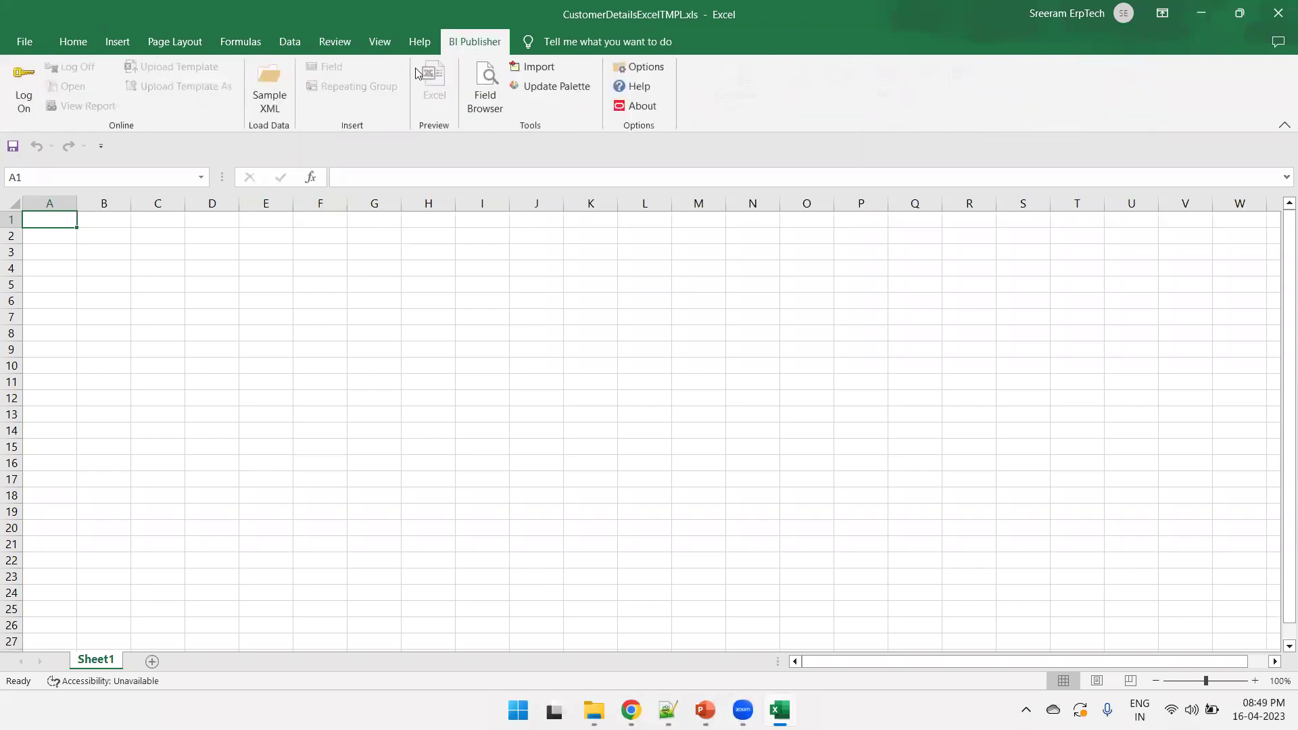
{"action": "left_click", "coordinate": [284, 81]}
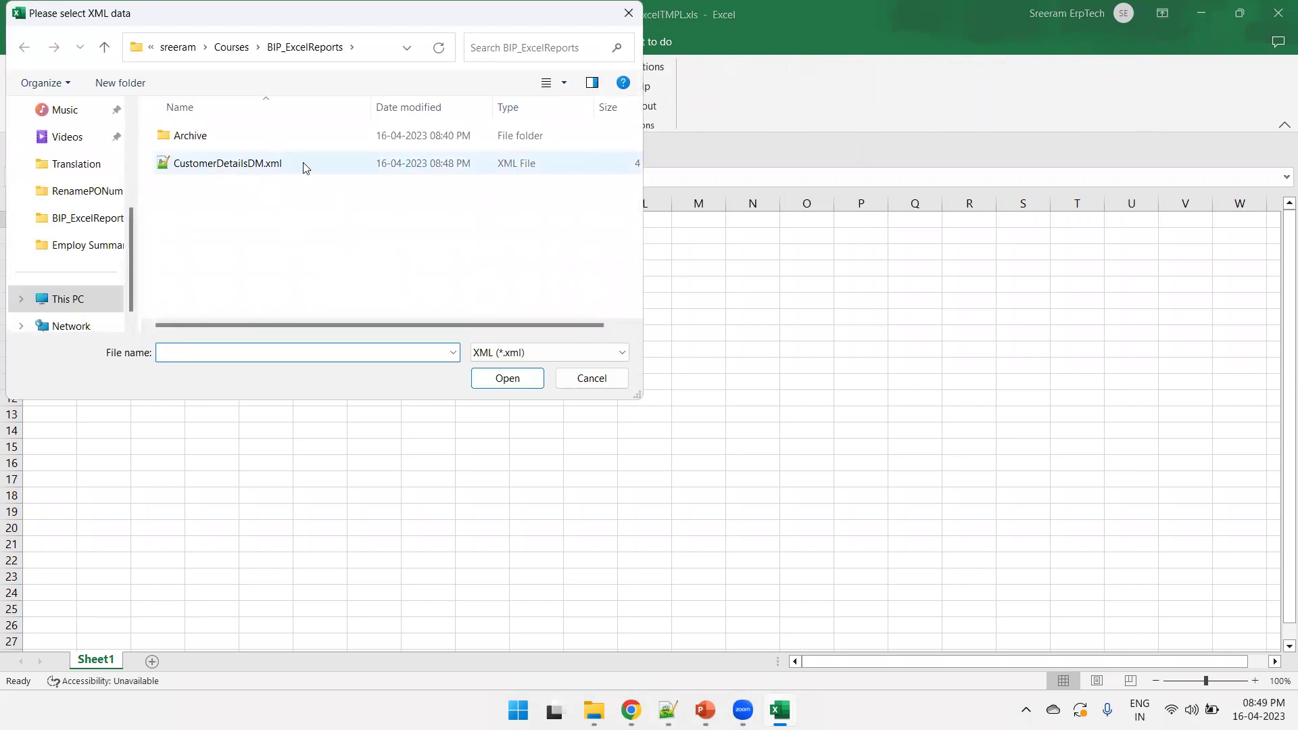
{"action": "left_click", "coordinate": [260, 166]}
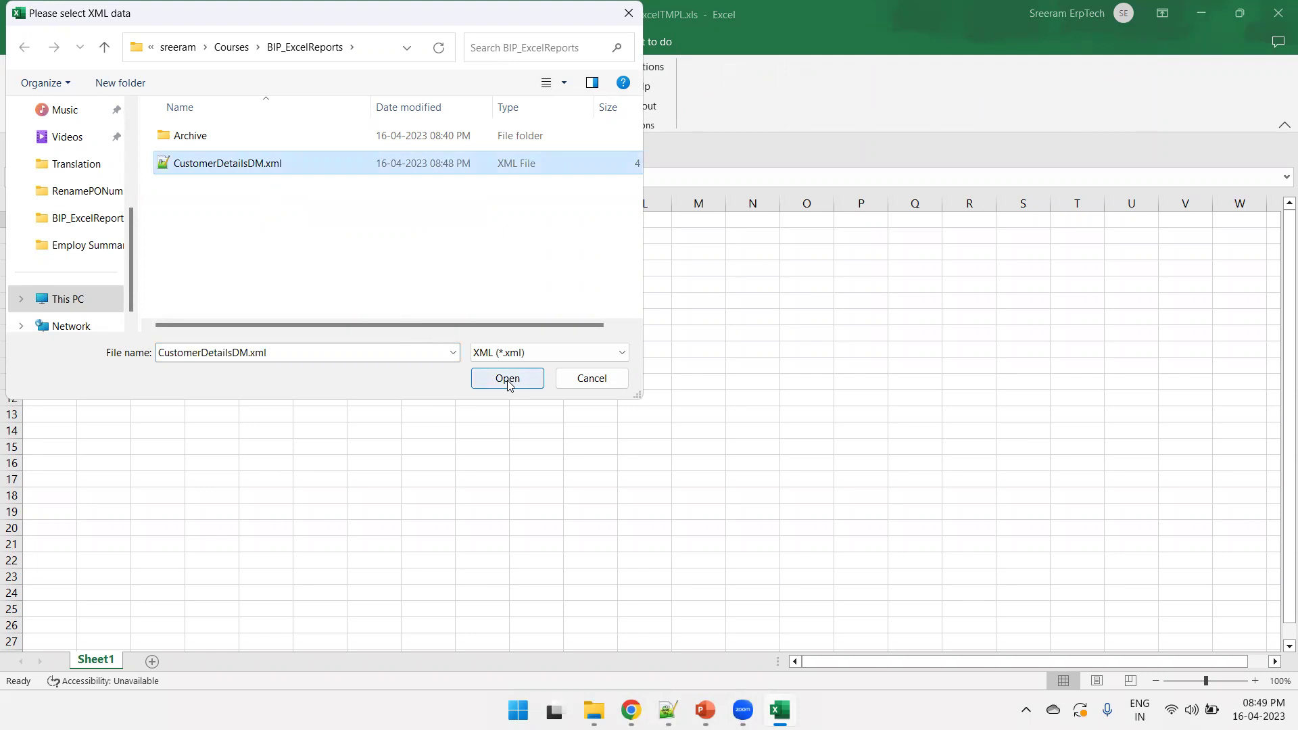
{"action": "left_click", "coordinate": [508, 378]}
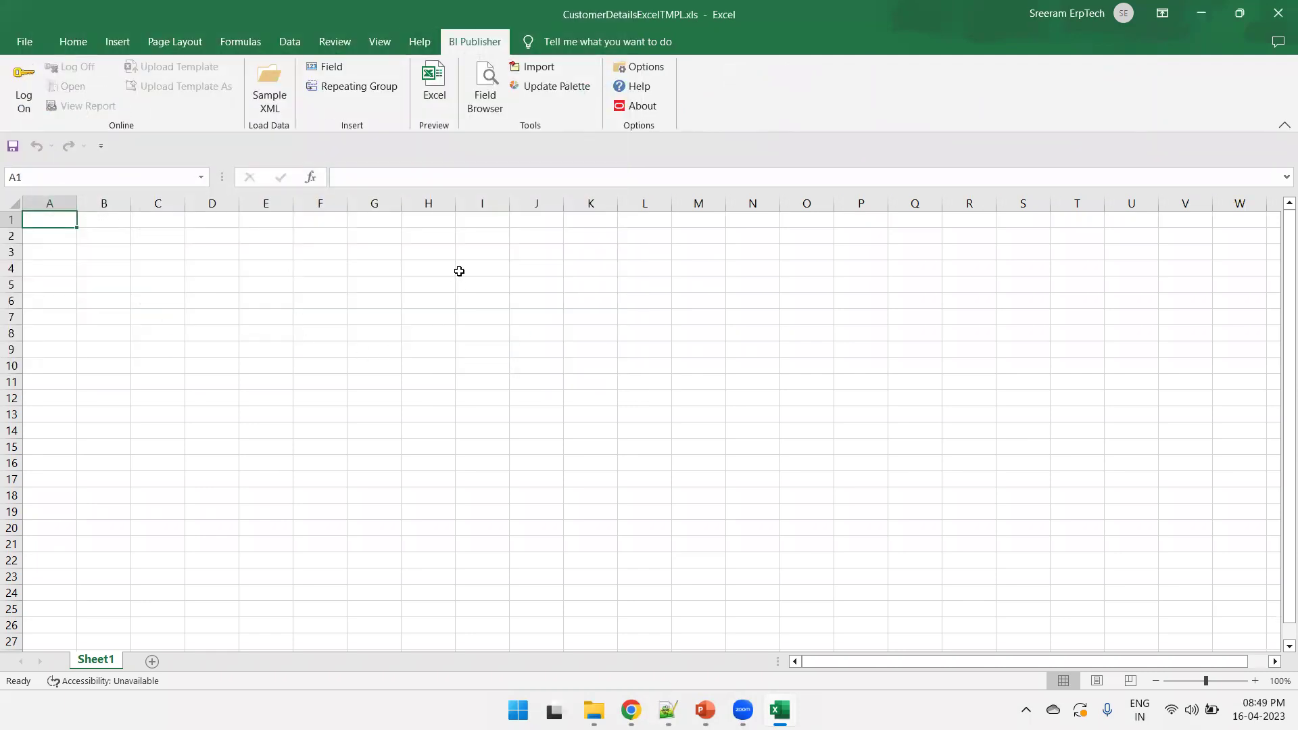
{"action": "left_click", "coordinate": [336, 70]}
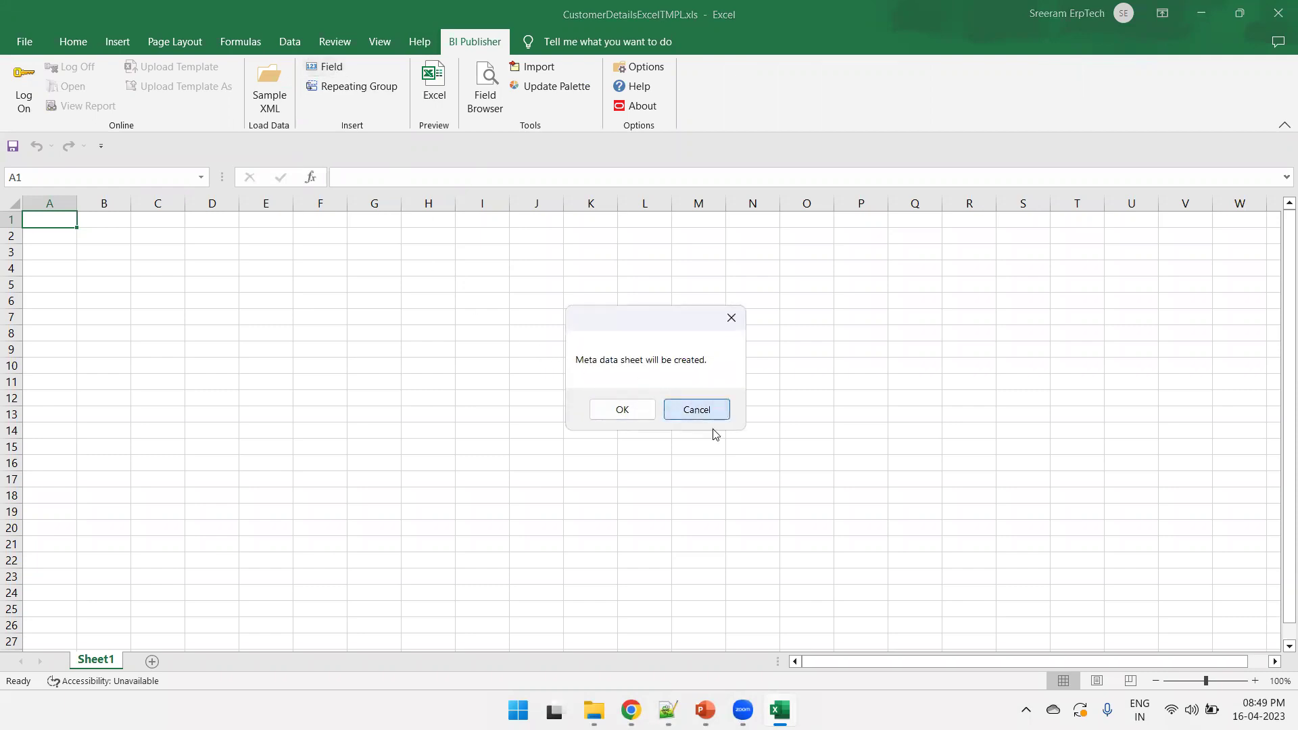
{"action": "left_click", "coordinate": [729, 320]}
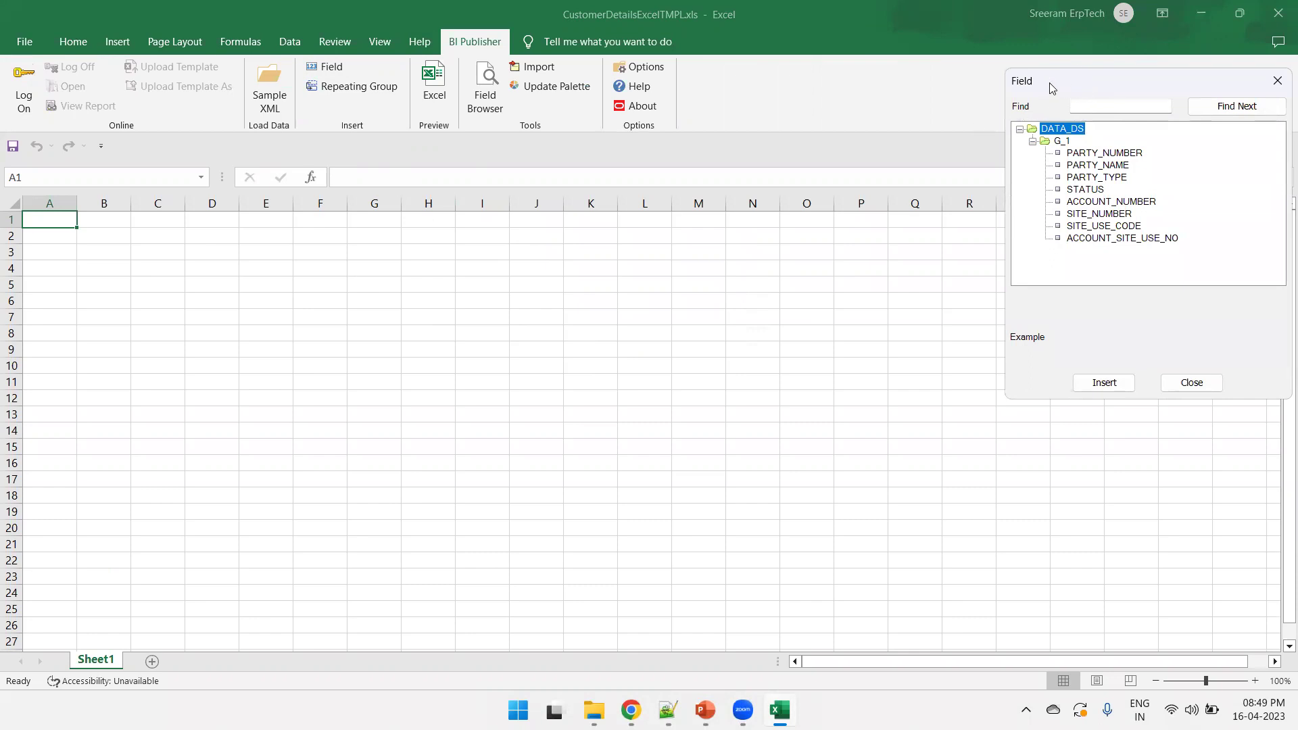
{"action": "left_click_drag", "start_coordinate": [1054, 88], "coordinate": [786, 193]}
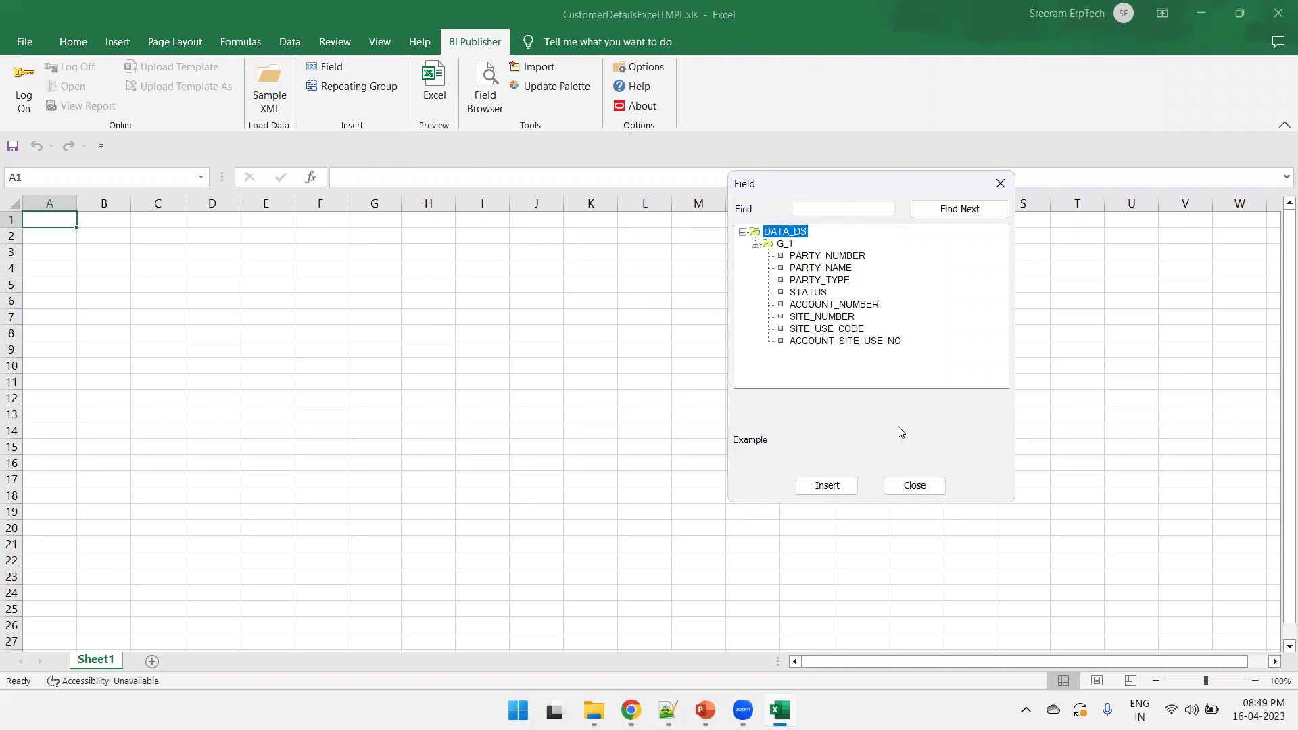
{"action": "left_click", "coordinate": [914, 487]}
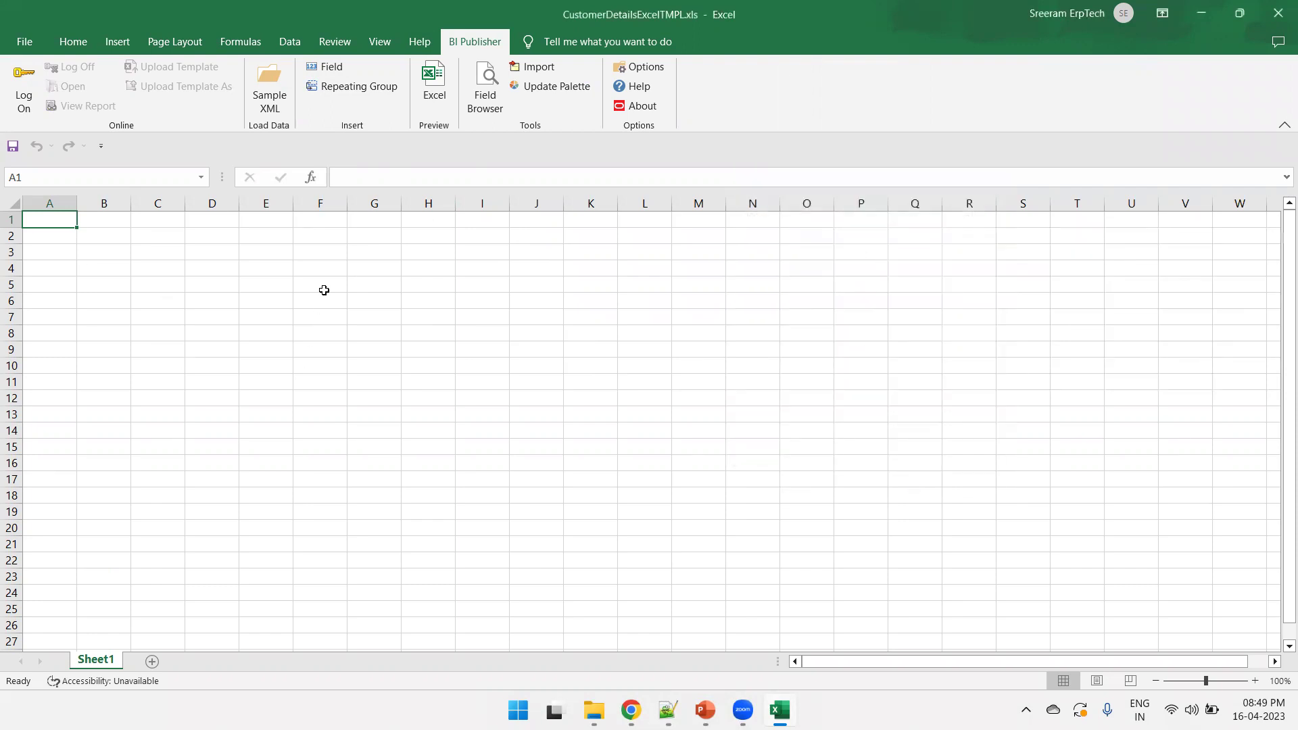
Step: Copy the PARTY_NUMBER and PARTY_NAME tag names from the XML into cells A2 and B2
{"action": "left_click", "coordinate": [667, 710]}
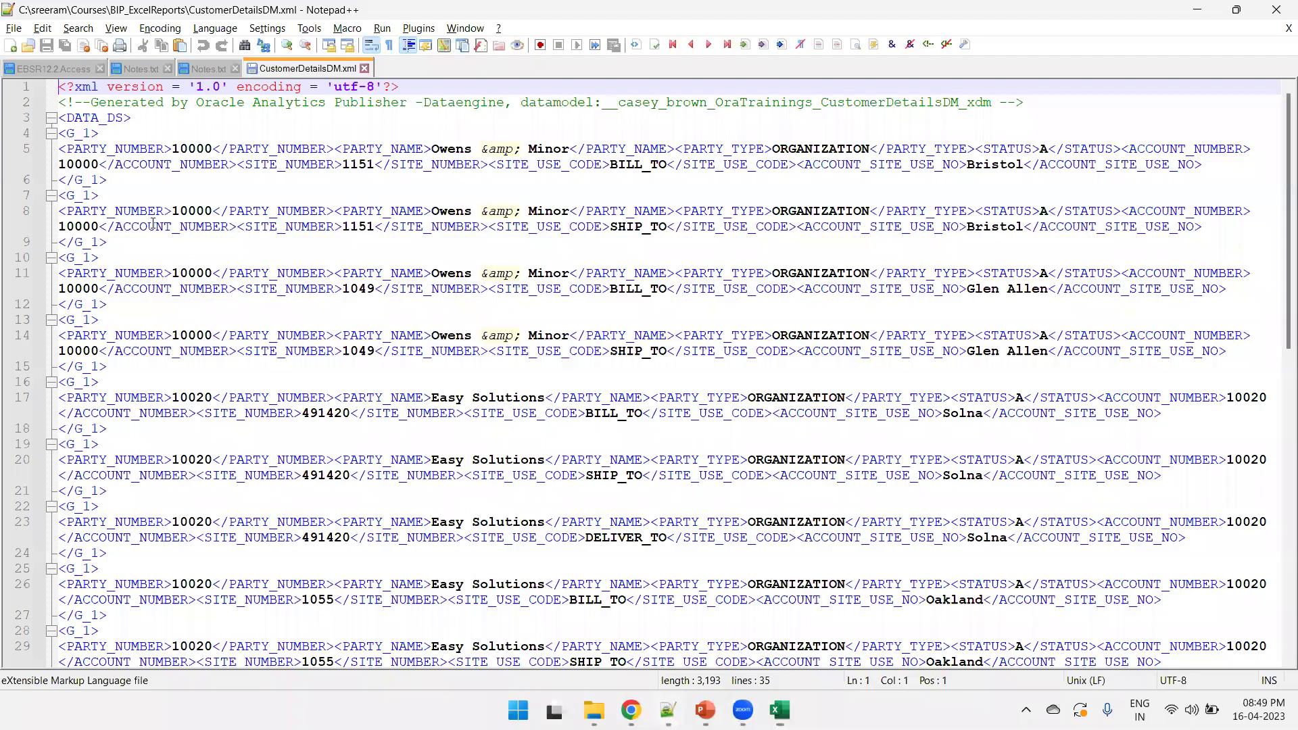
{"action": "double_click", "coordinate": [104, 146]}
{"action": "key", "text": "ctrl+c"}
{"action": "key", "text": "alt+Tab"}
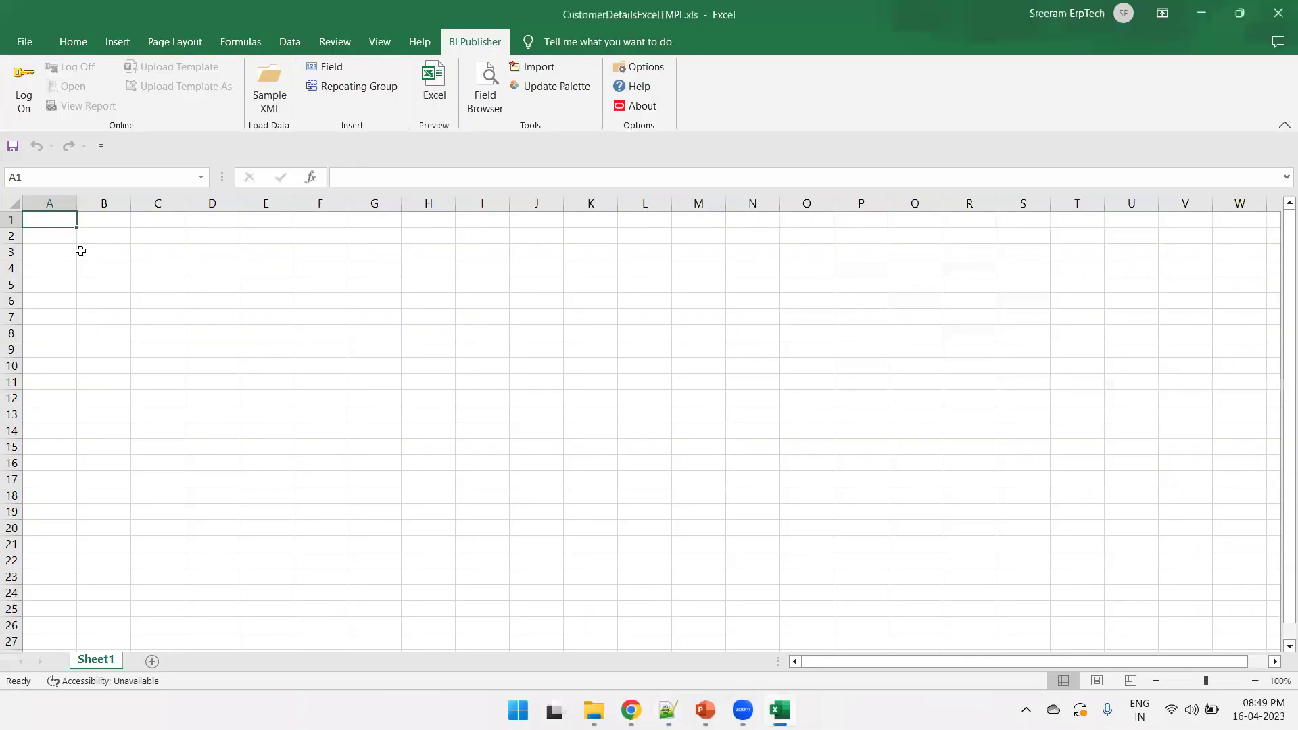
{"action": "left_click", "coordinate": [58, 238]}
{"action": "key", "text": "ctrl+v"}
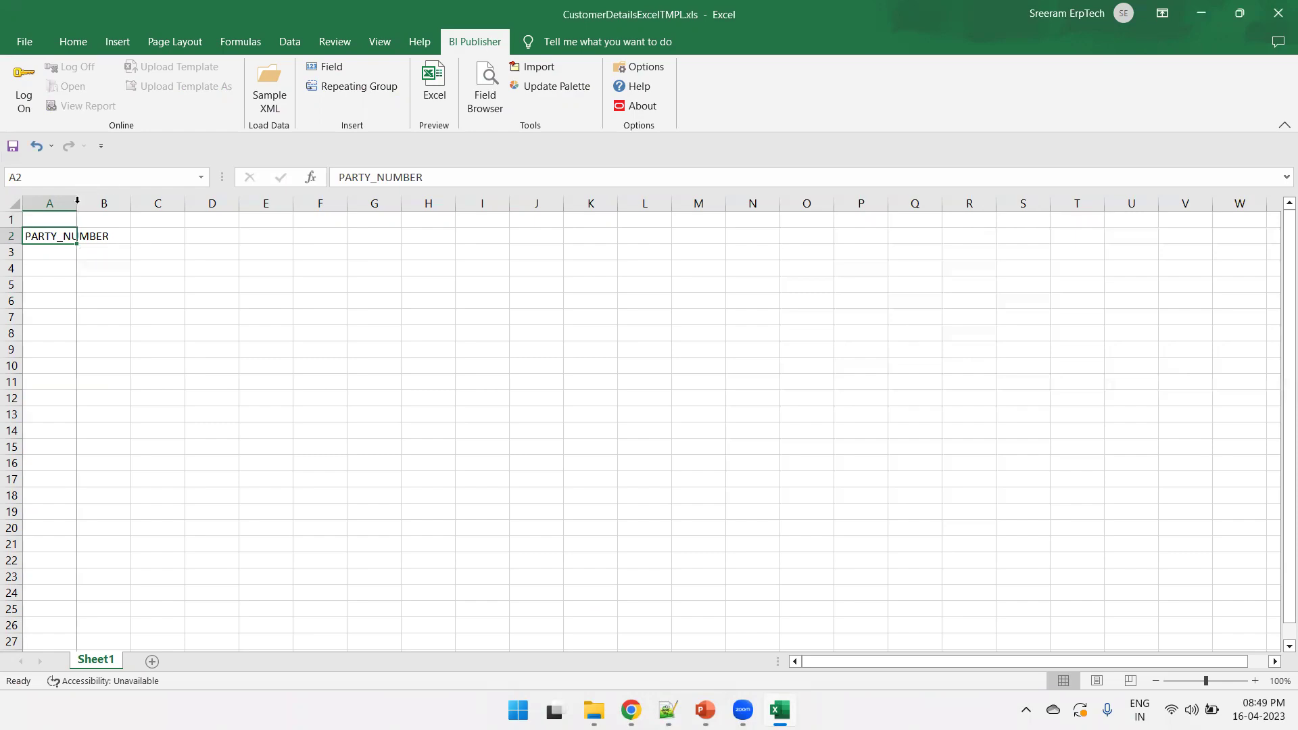
{"action": "double_click", "coordinate": [77, 201]}
{"action": "key", "text": "alt+Tab"}
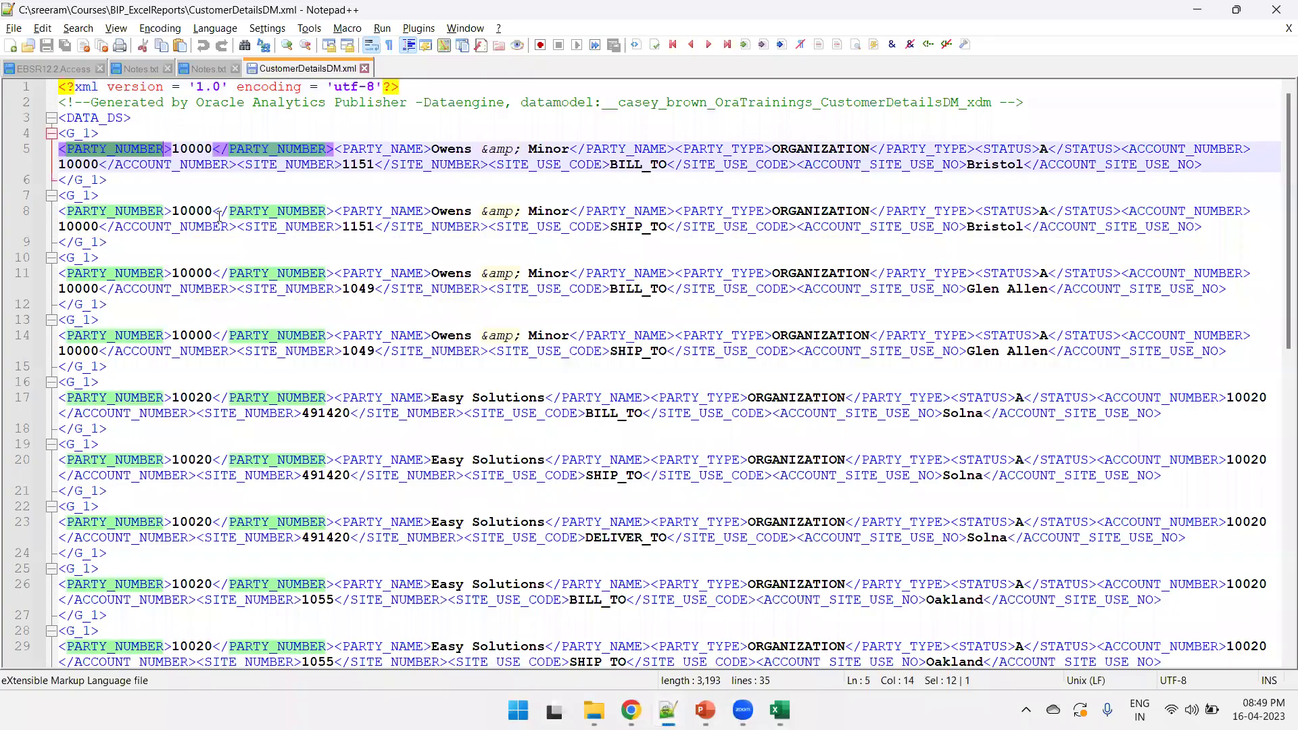
{"action": "double_click", "coordinate": [392, 150]}
{"action": "key", "text": "ctrl+c"}
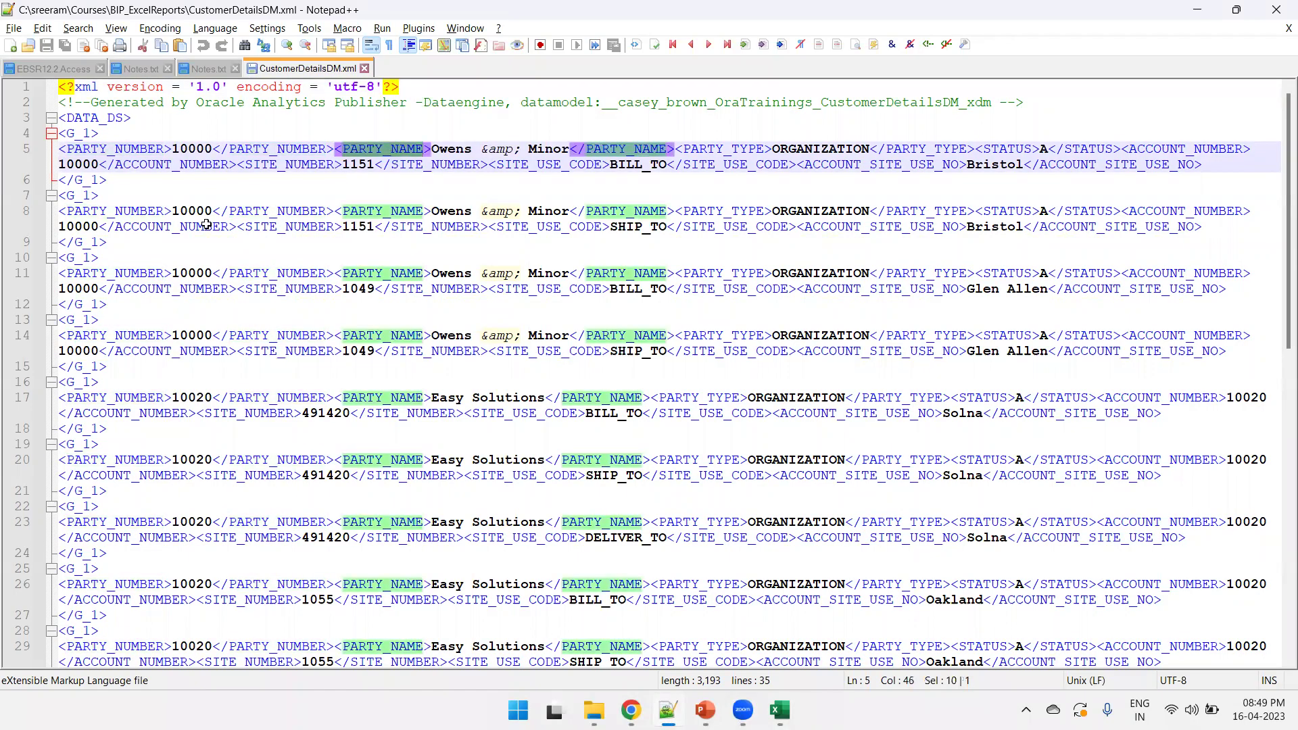
{"action": "key", "text": "alt+Tab"}
{"action": "key", "text": "Right"}
{"action": "key", "text": "ctrl+v"}
{"action": "key", "text": "Right"}
Step: Copy the PARTY_TYPE, STATUS and ACCOUNT_NUMBER tag names into cells C2, D2 and E2
{"action": "key", "text": "alt+Tab"}
{"action": "double_click", "coordinate": [707, 150]}
{"action": "key", "text": "ctrl+c"}
{"action": "key", "text": "alt+Tab"}
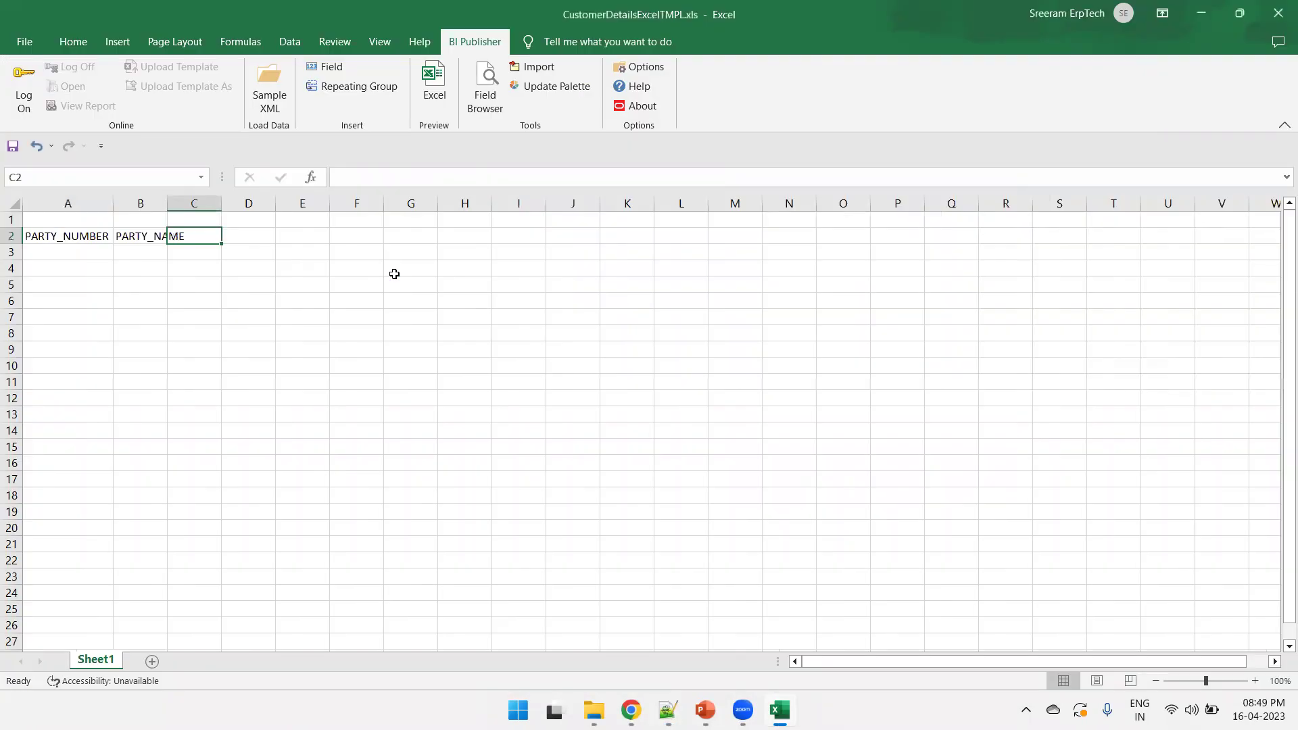
{"action": "key", "text": "ctrl+v"}
{"action": "key", "text": "Right"}
{"action": "key", "text": "alt+Tab"}
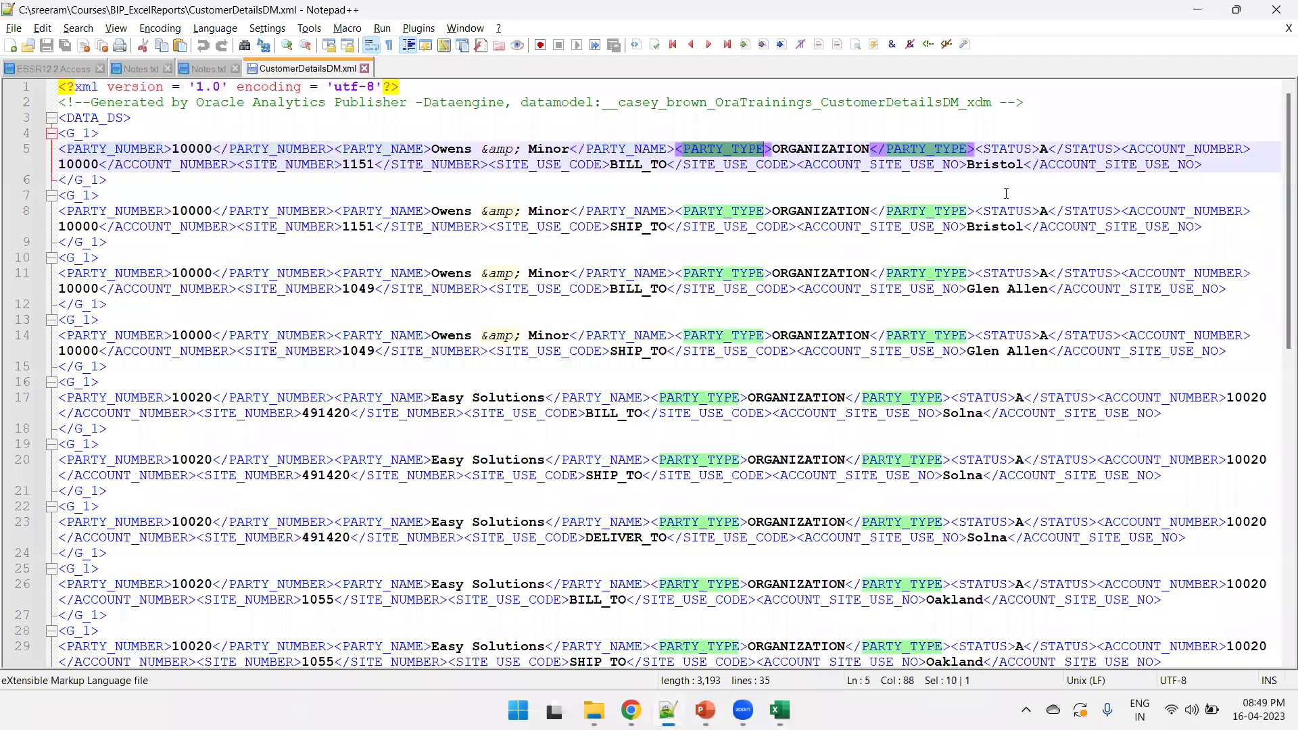
{"action": "double_click", "coordinate": [1108, 149]}
{"action": "key", "text": "ctrl+c"}
{"action": "key", "text": "alt+Tab"}
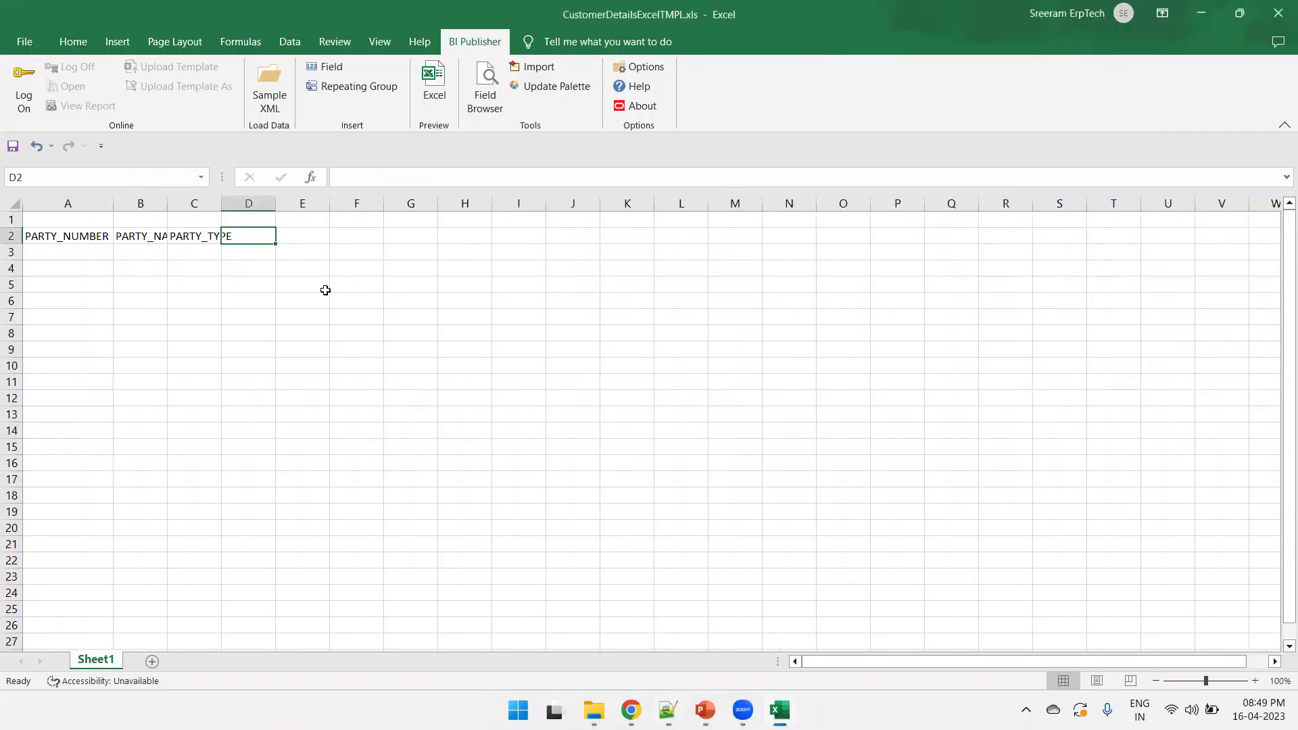
{"action": "key", "text": "ctrl+v"}
{"action": "key", "text": "Right"}
{"action": "key", "text": "alt+Tab"}
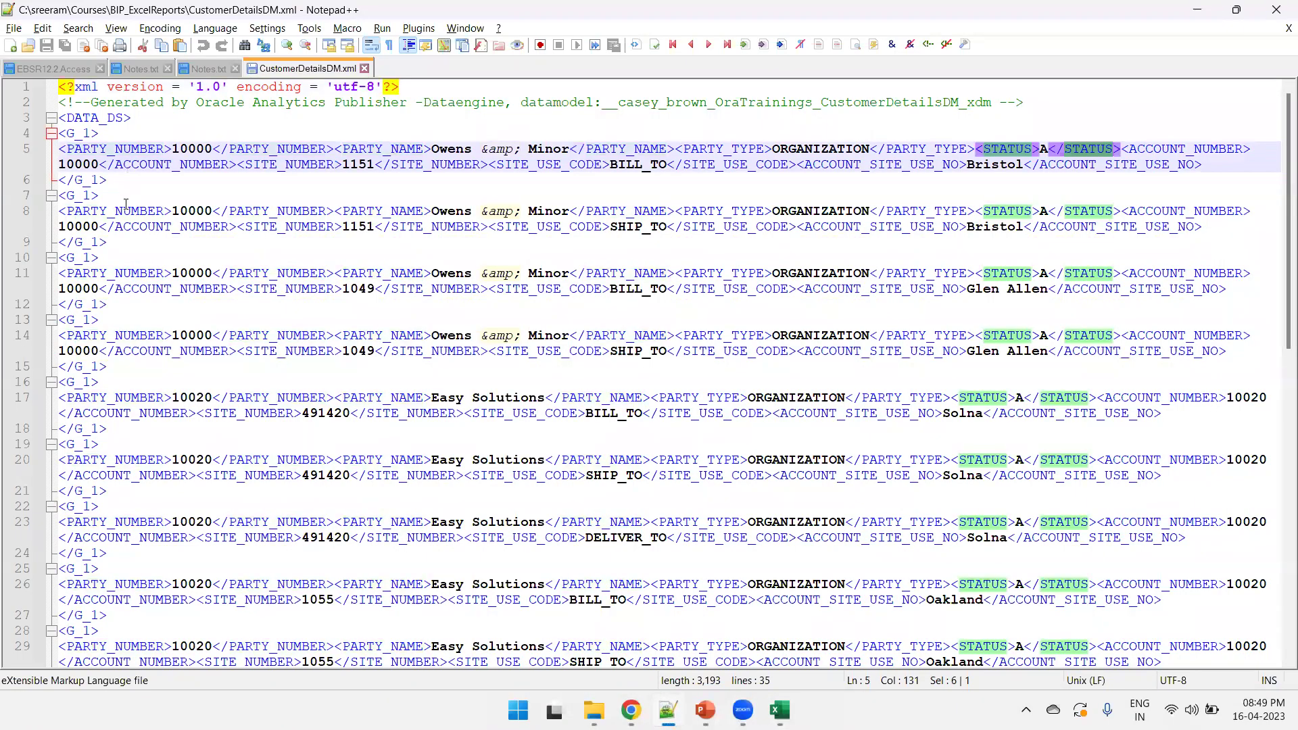
{"action": "left_click", "coordinate": [133, 223]}
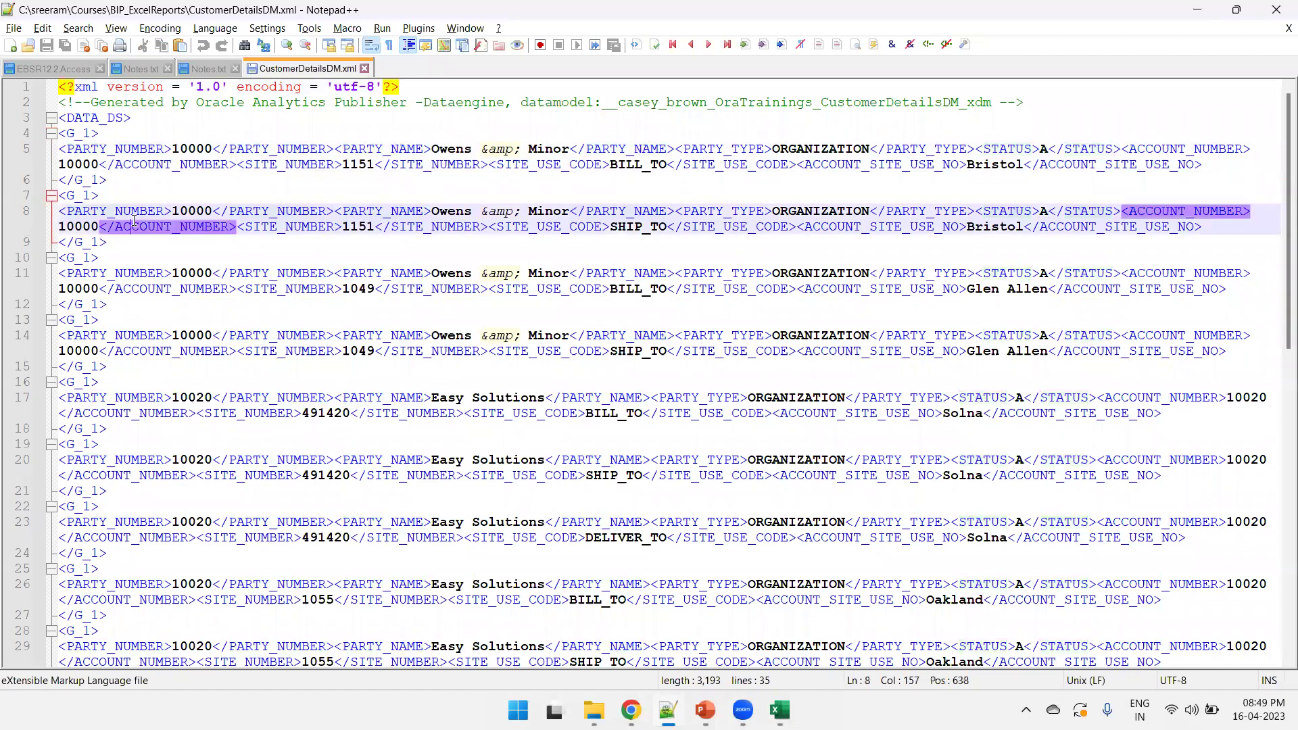
{"action": "double_click", "coordinate": [191, 227]}
{"action": "key", "text": "alt+Tab"}
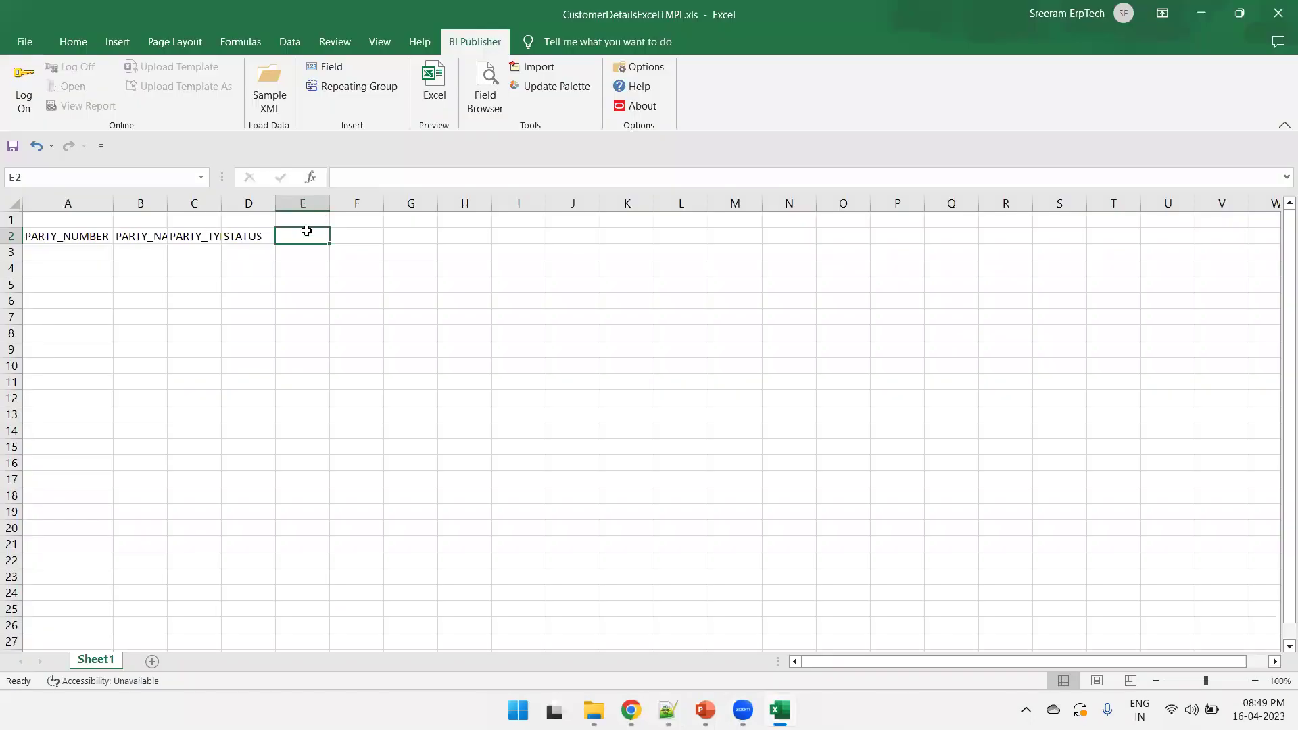
{"action": "key", "text": "ctrl+v"}
Step: Autofit all worksheet columns to fit the new headers
{"action": "left_click", "coordinate": [68, 236], "text": "shift"}
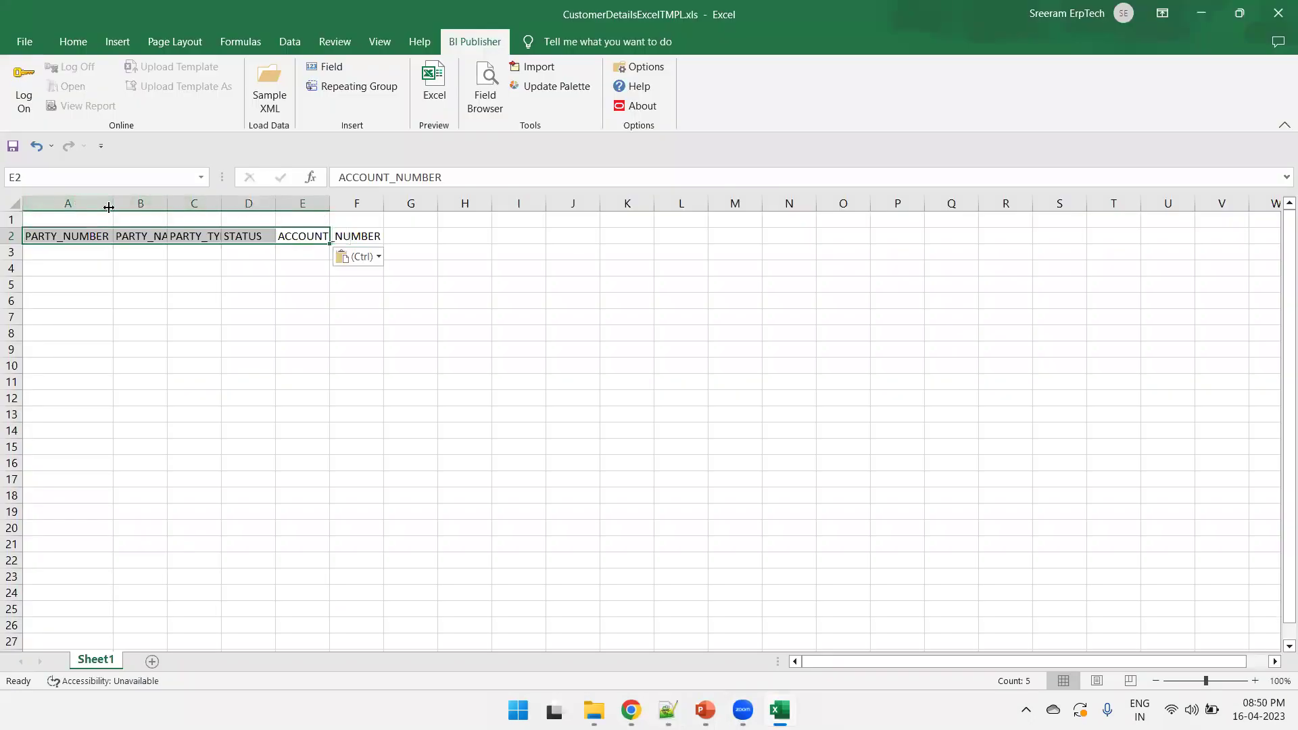
{"action": "left_click", "coordinate": [14, 203]}
{"action": "double_click", "coordinate": [114, 199]}
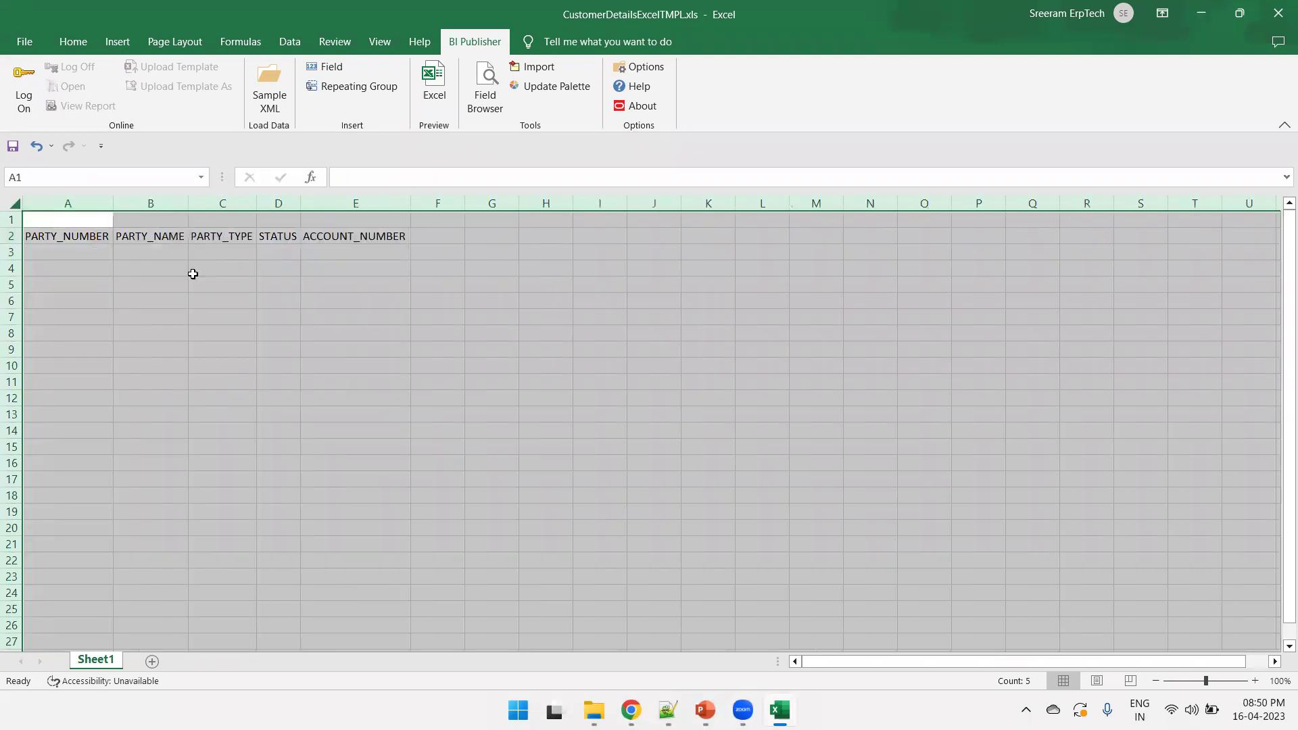
{"action": "left_click", "coordinate": [193, 273]}
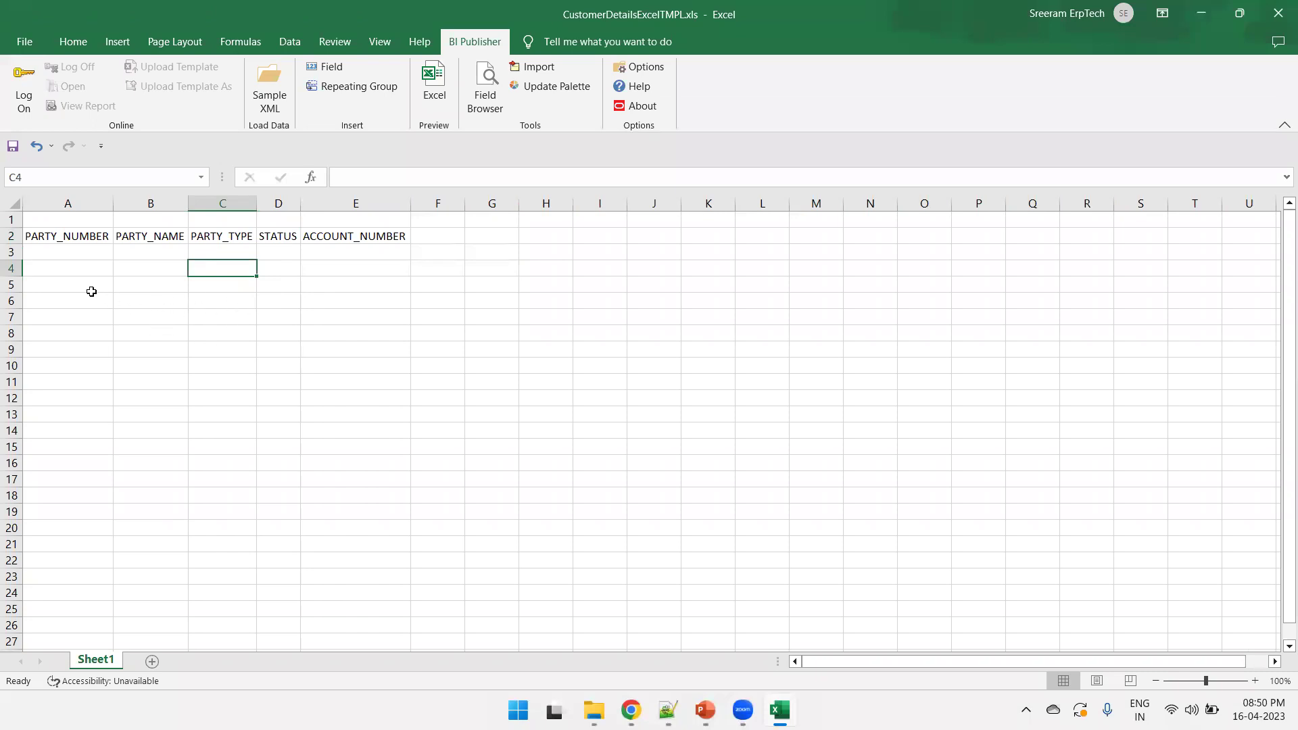
Step: With cell A3 selected, bring up the BI Publisher Field list for DATA_DS and accept creating the metadata sheet
{"action": "left_click", "coordinate": [77, 249]}
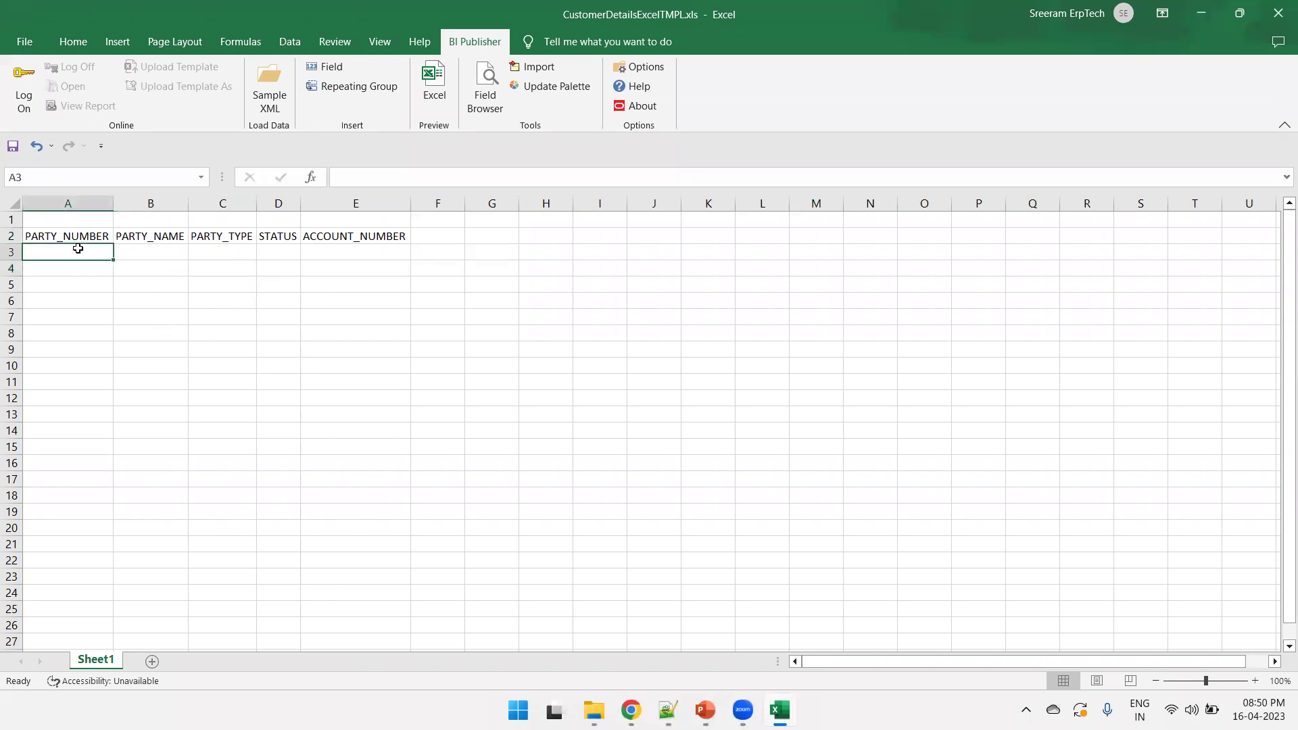
{"action": "left_click", "coordinate": [486, 93]}
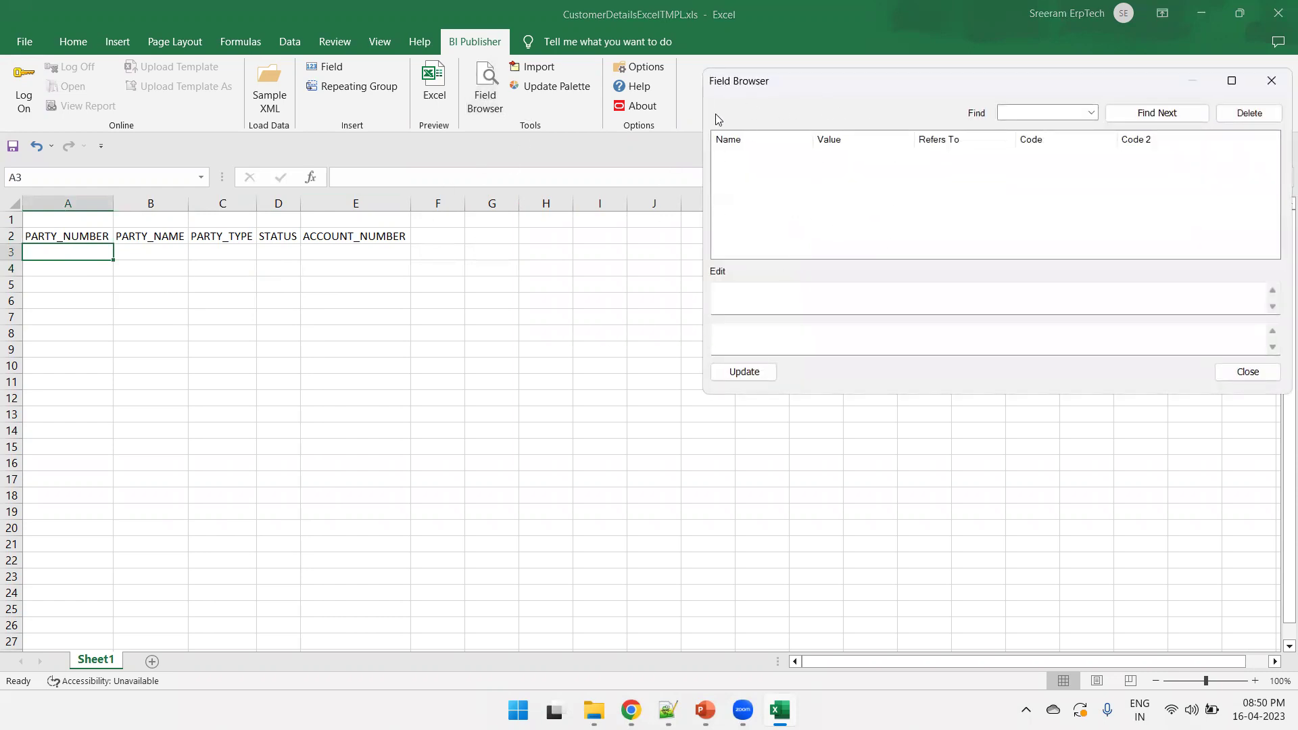
{"action": "left_click", "coordinate": [1250, 372]}
{"action": "left_click", "coordinate": [327, 67]}
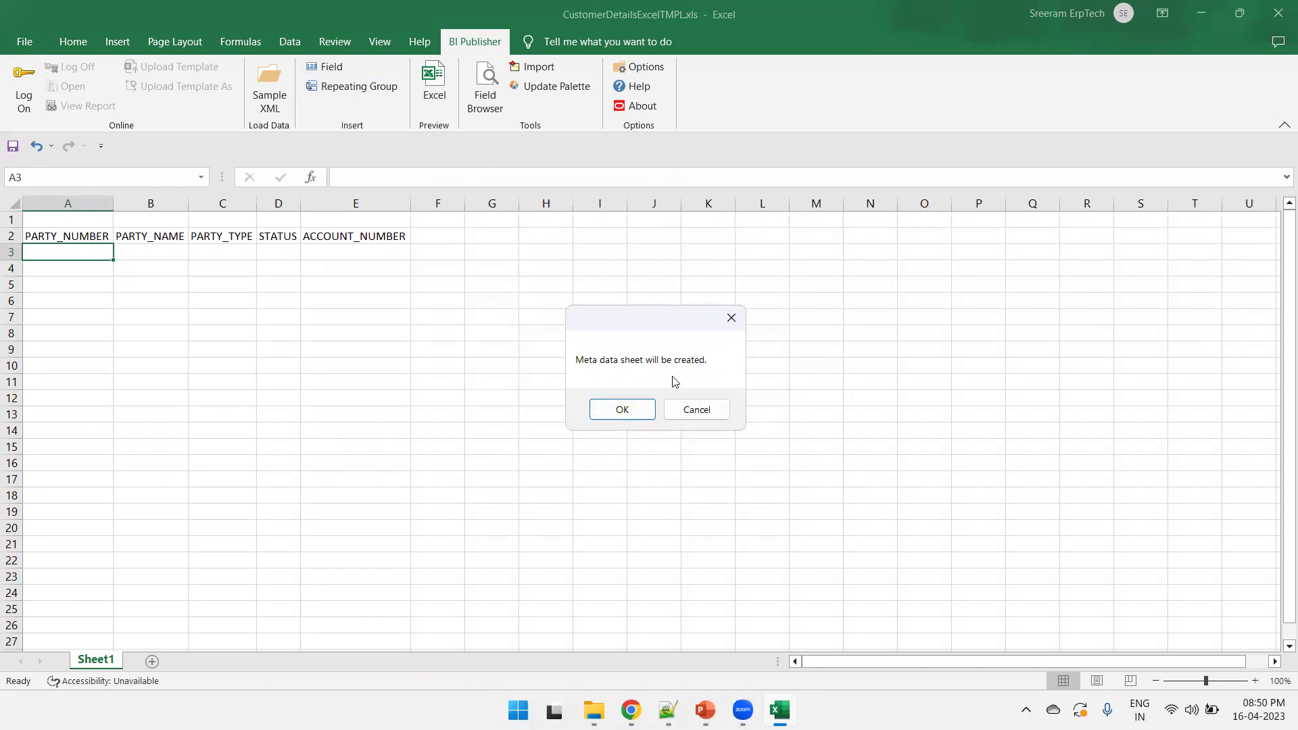
{"action": "left_click", "coordinate": [622, 410]}
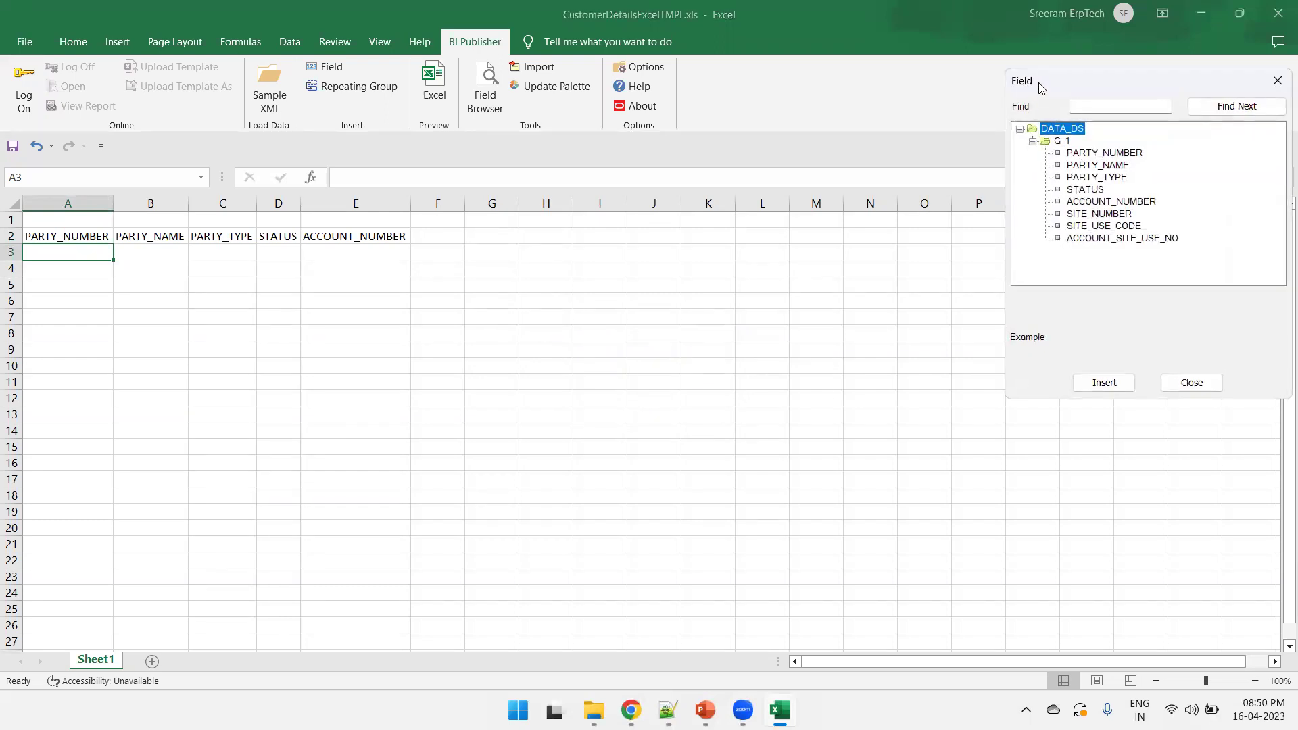
Step: Insert the PARTY_NUMBER field into A3 and PARTY_NAME into B3
{"action": "left_click_drag", "start_coordinate": [1041, 85], "coordinate": [887, 113]}
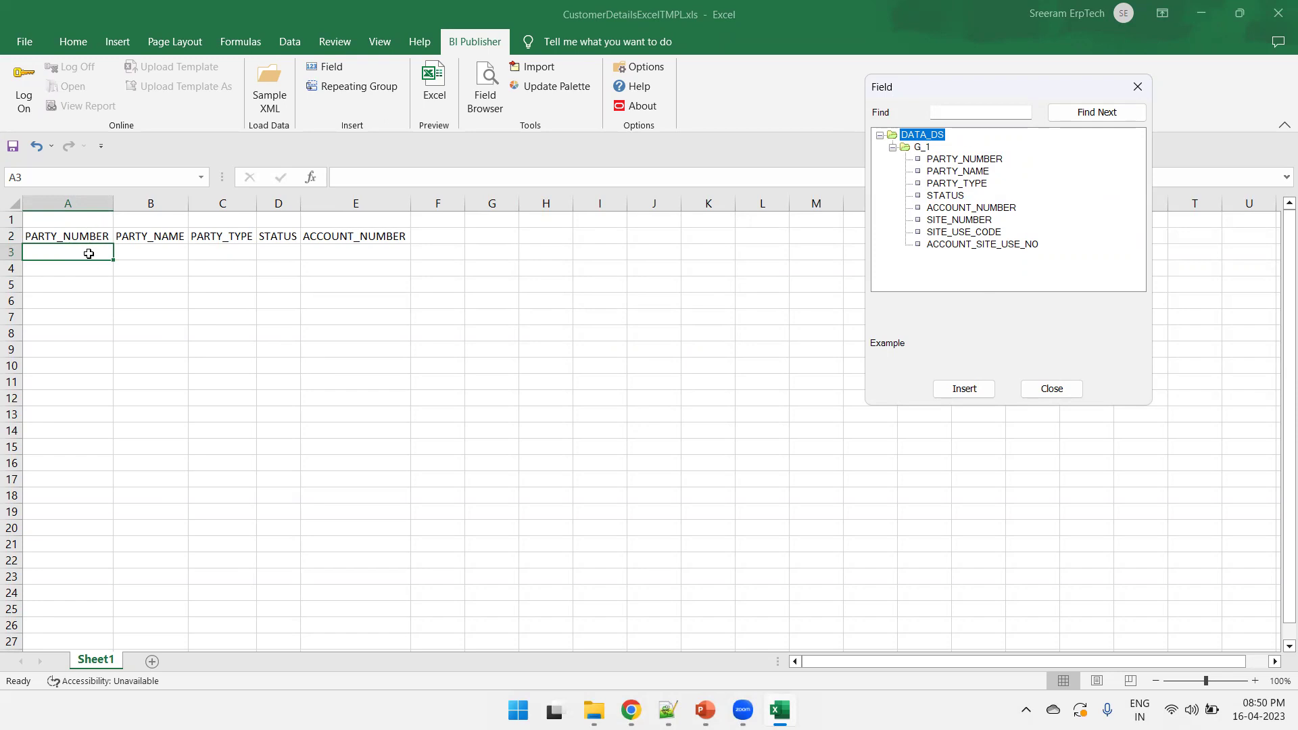
{"action": "left_click", "coordinate": [965, 162]}
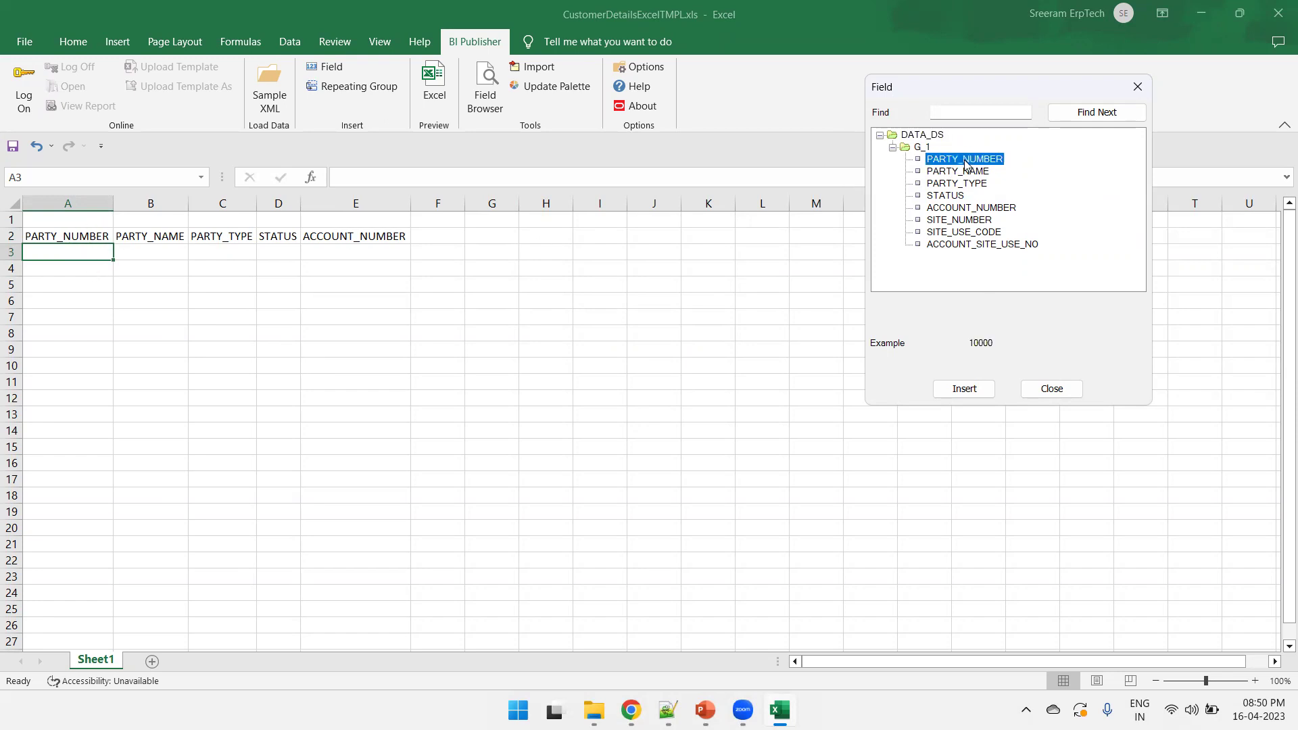
{"action": "left_click", "coordinate": [965, 389]}
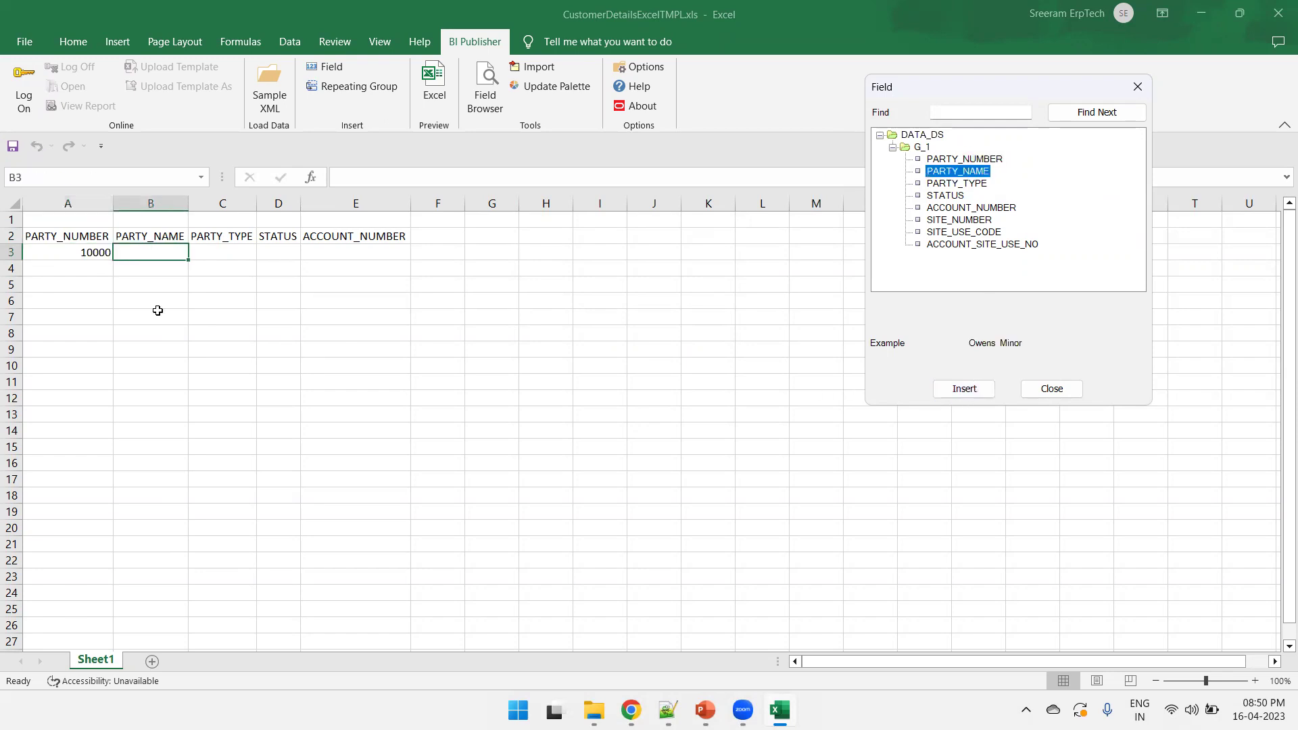
{"action": "left_click", "coordinate": [84, 254]}
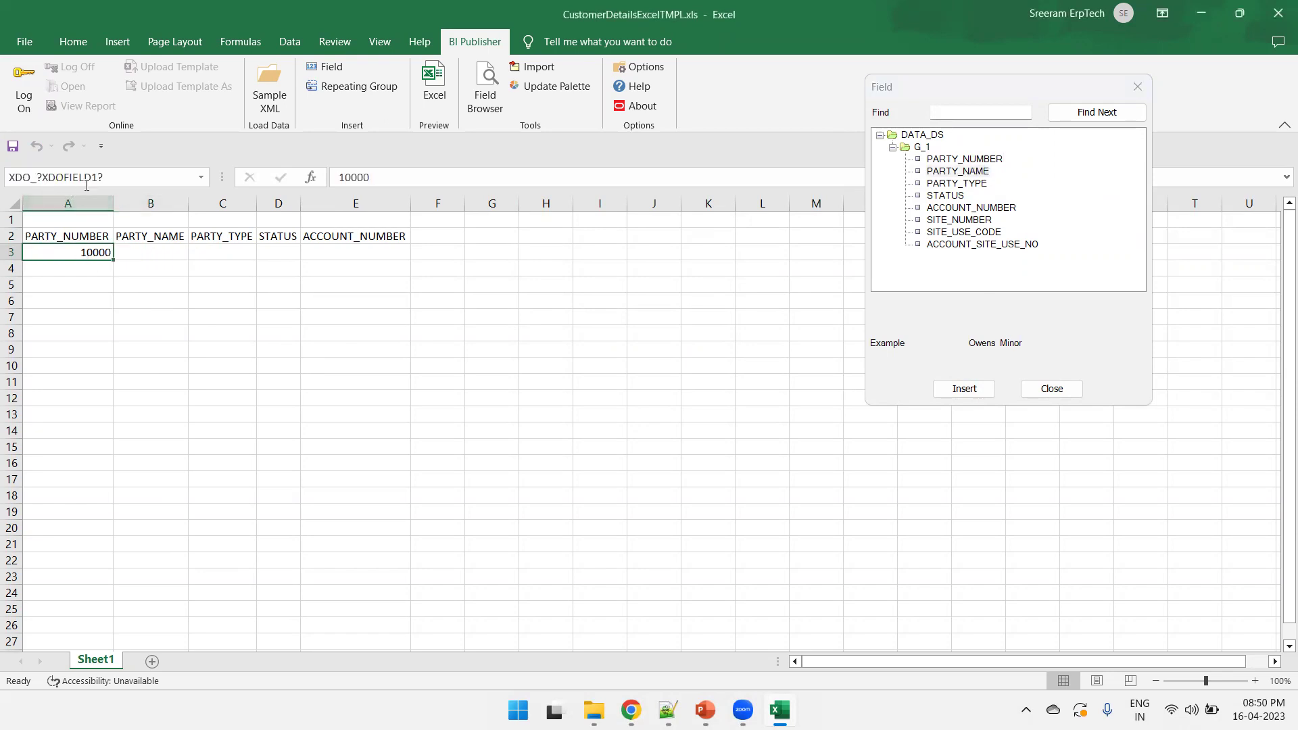
{"action": "left_click", "coordinate": [148, 252]}
{"action": "left_click", "coordinate": [972, 174]}
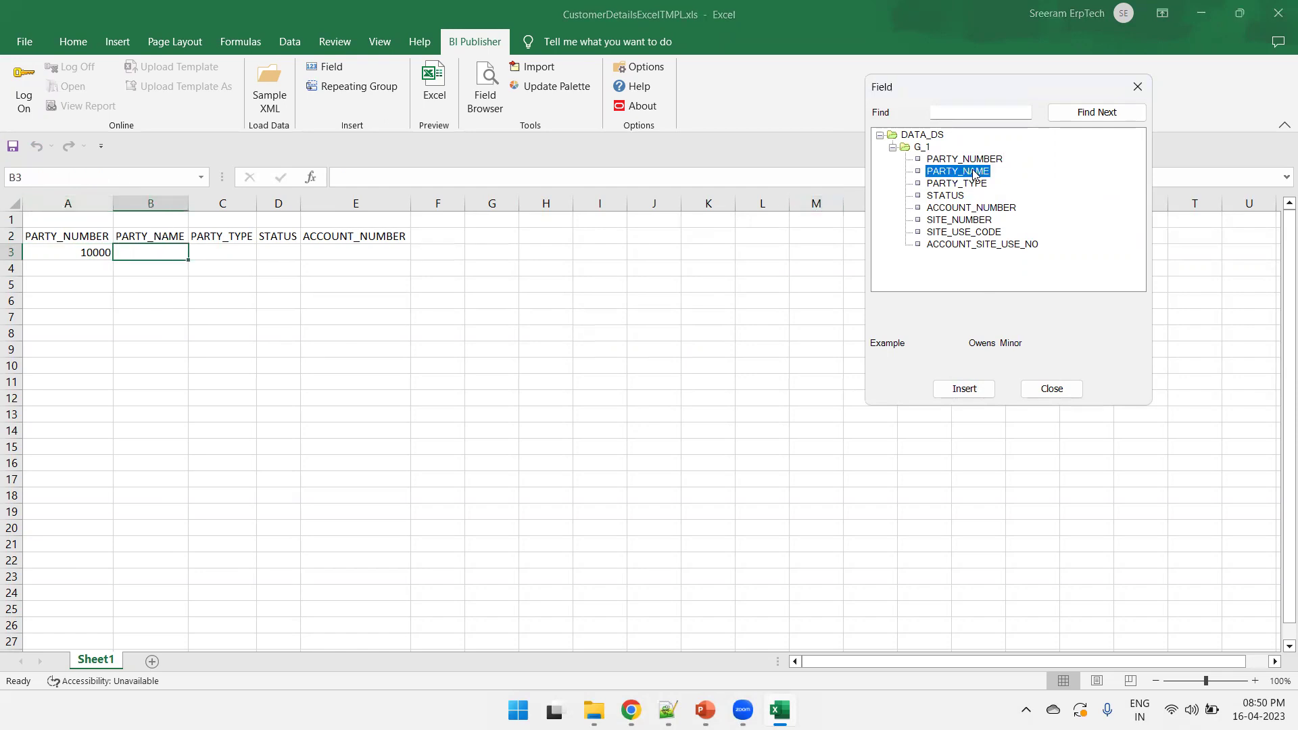
{"action": "left_click", "coordinate": [976, 390]}
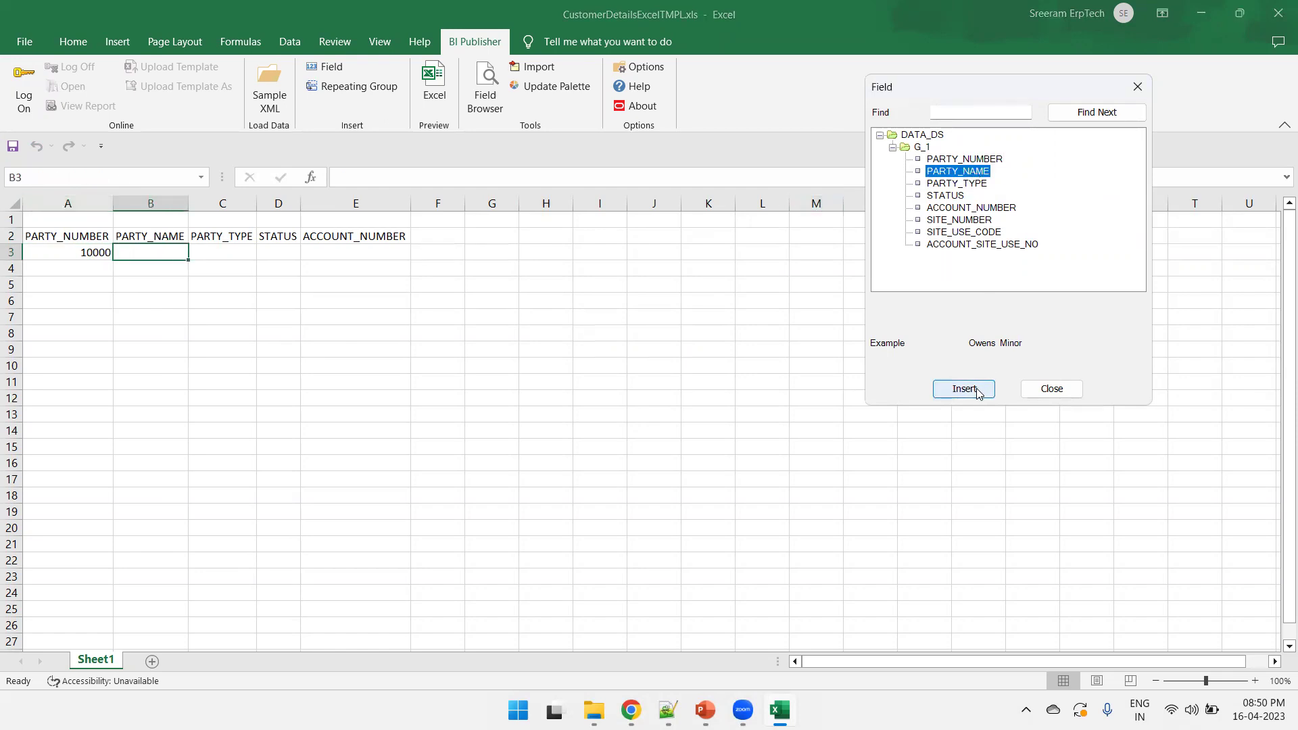
Step: Insert PARTY_TYPE, STATUS, ACCOUNT_NUMBER, SITE_NUMBER, SITE_USE_CODE and ACCOUNT_SITE_USE_NO into C3–H3, then close the field list
{"action": "left_click", "coordinate": [226, 252]}
{"action": "left_click", "coordinate": [969, 185]}
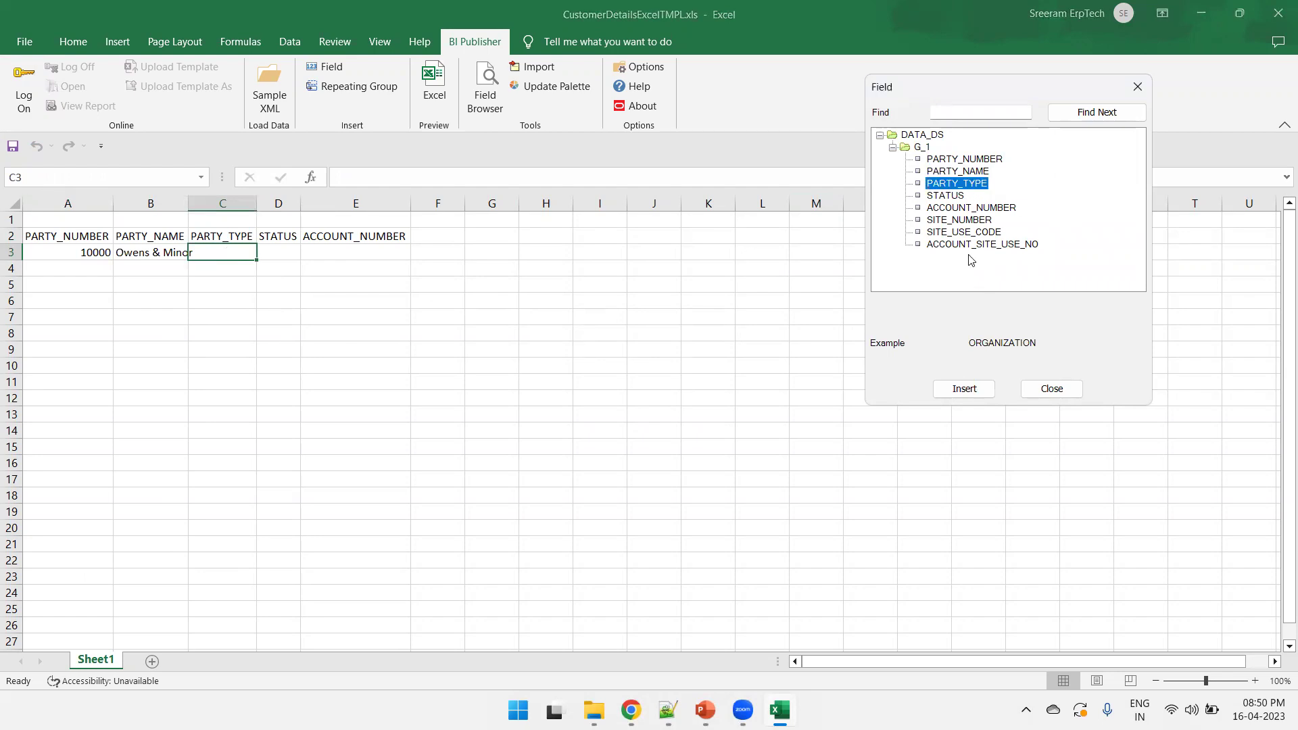
{"action": "left_click", "coordinate": [974, 390]}
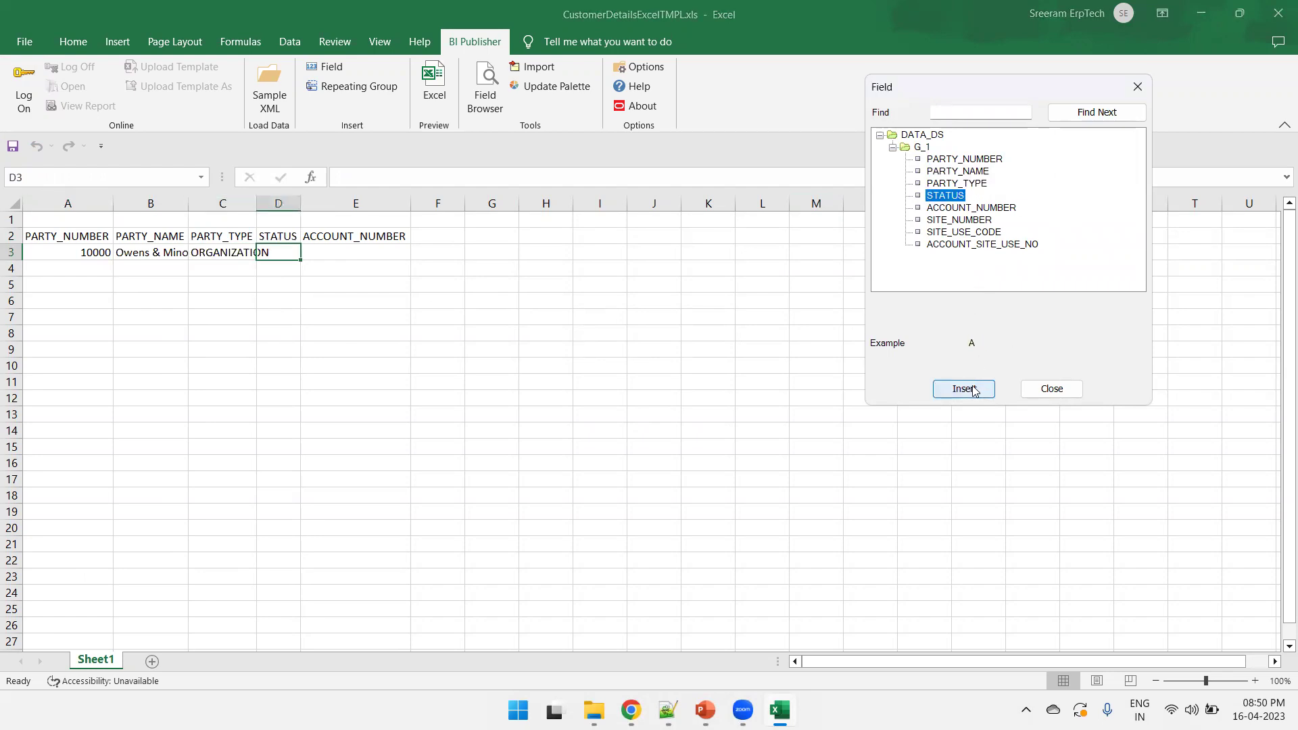
{"action": "left_click", "coordinate": [975, 390]}
{"action": "left_click", "coordinate": [974, 390]}
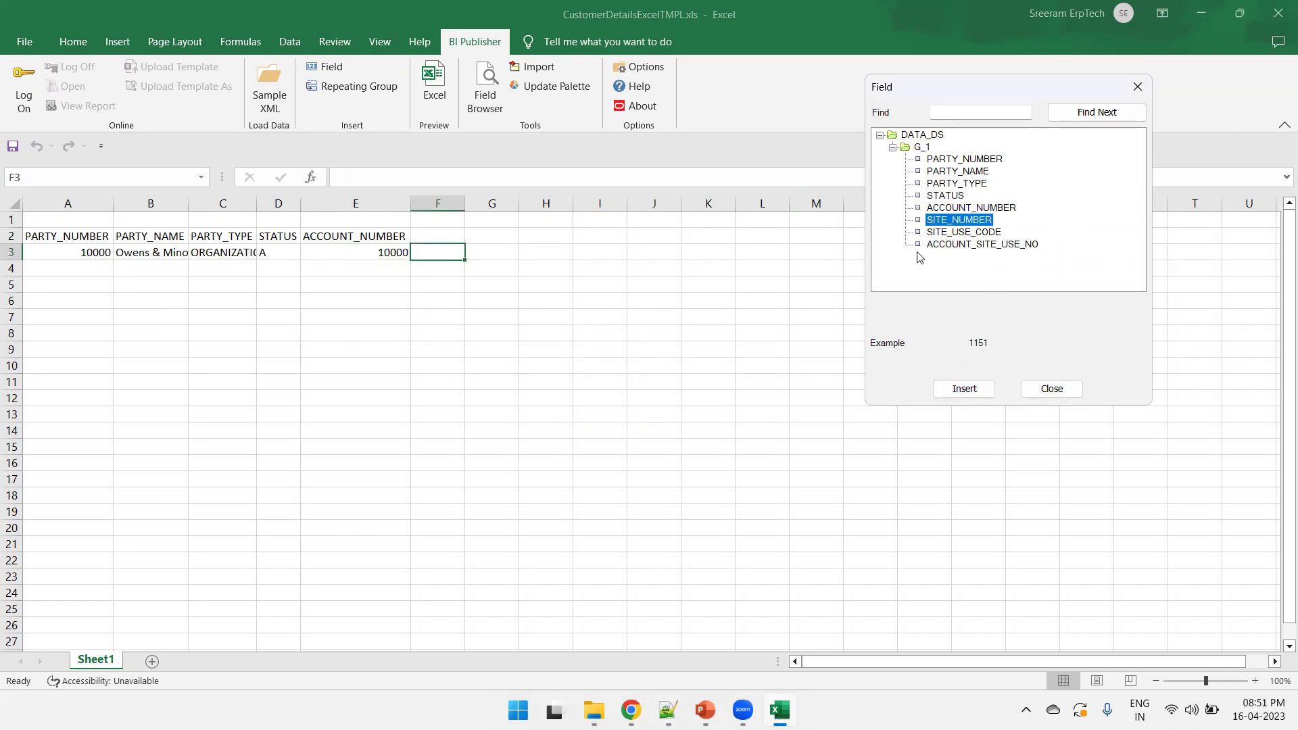
{"action": "left_click", "coordinate": [973, 396]}
{"action": "left_click", "coordinate": [973, 396]}
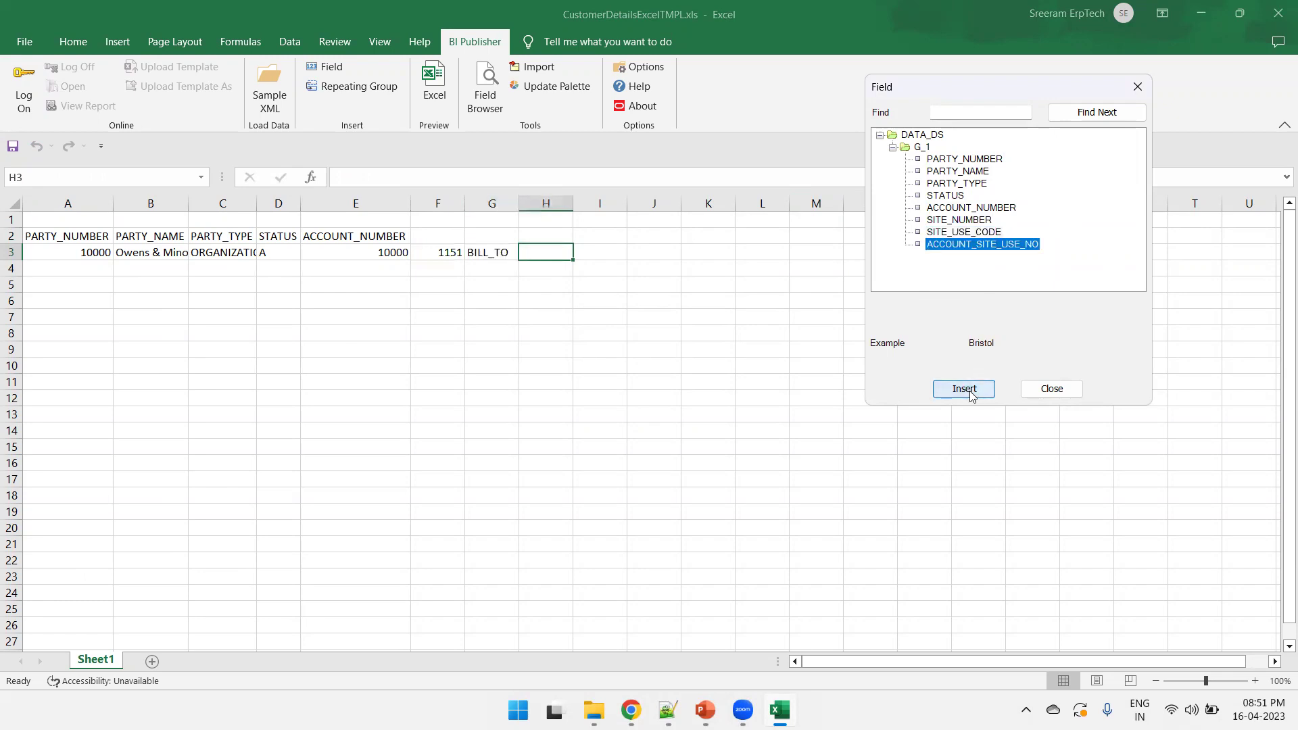
{"action": "left_click", "coordinate": [972, 394]}
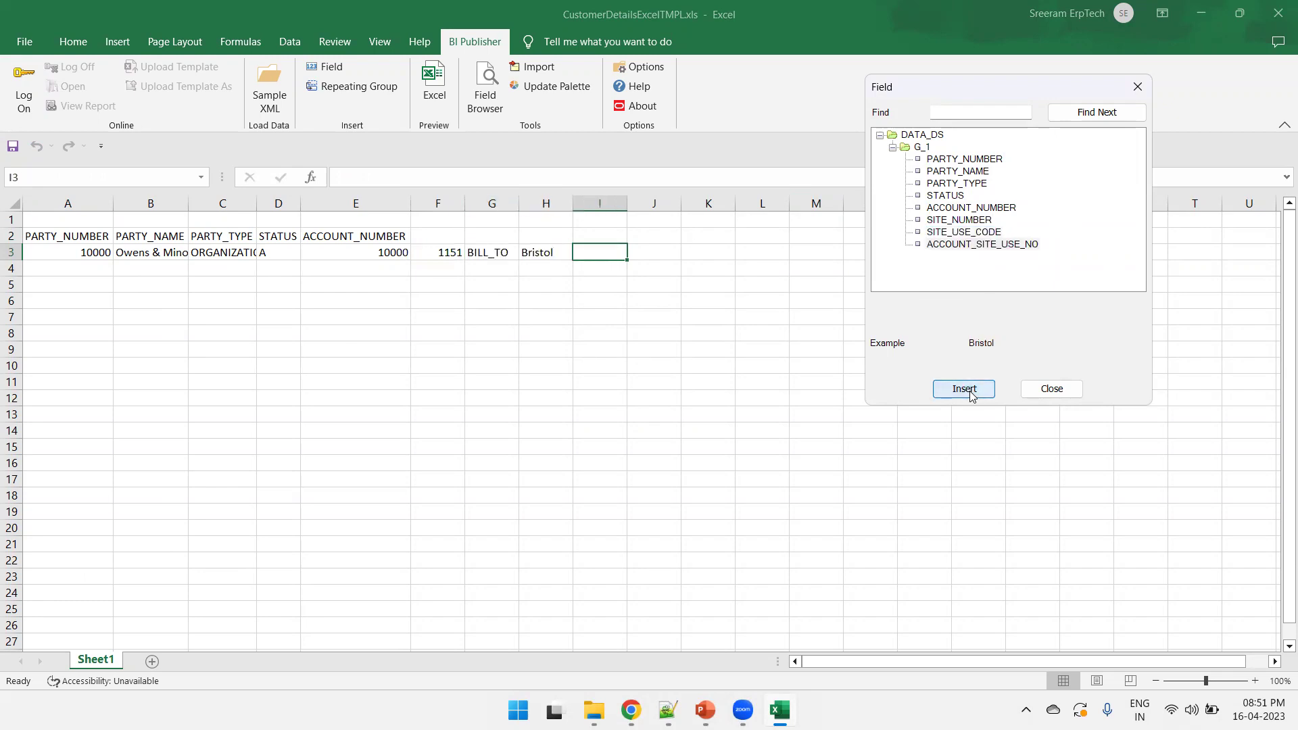
{"action": "left_click", "coordinate": [1056, 391]}
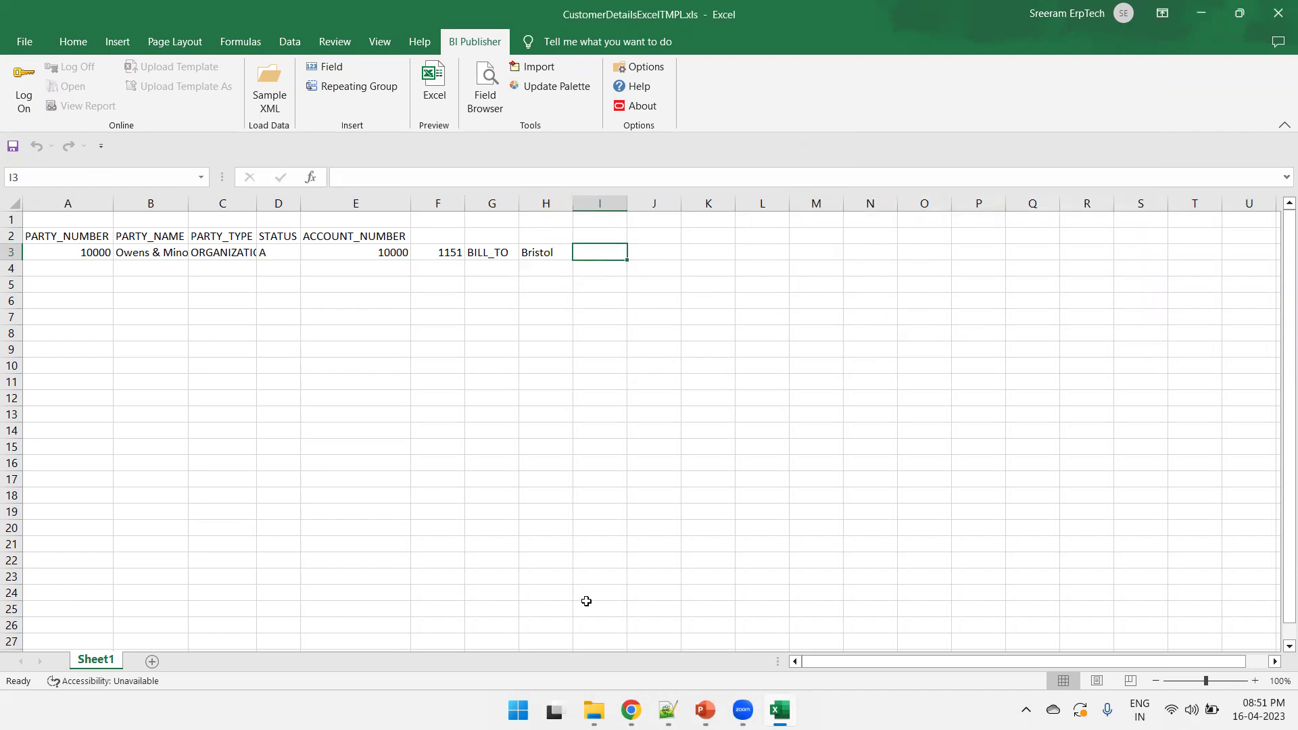
Step: Copy the SITE_NUMBER tag name from the sample XML into header cell F2
{"action": "key", "text": "alt+Tab"}
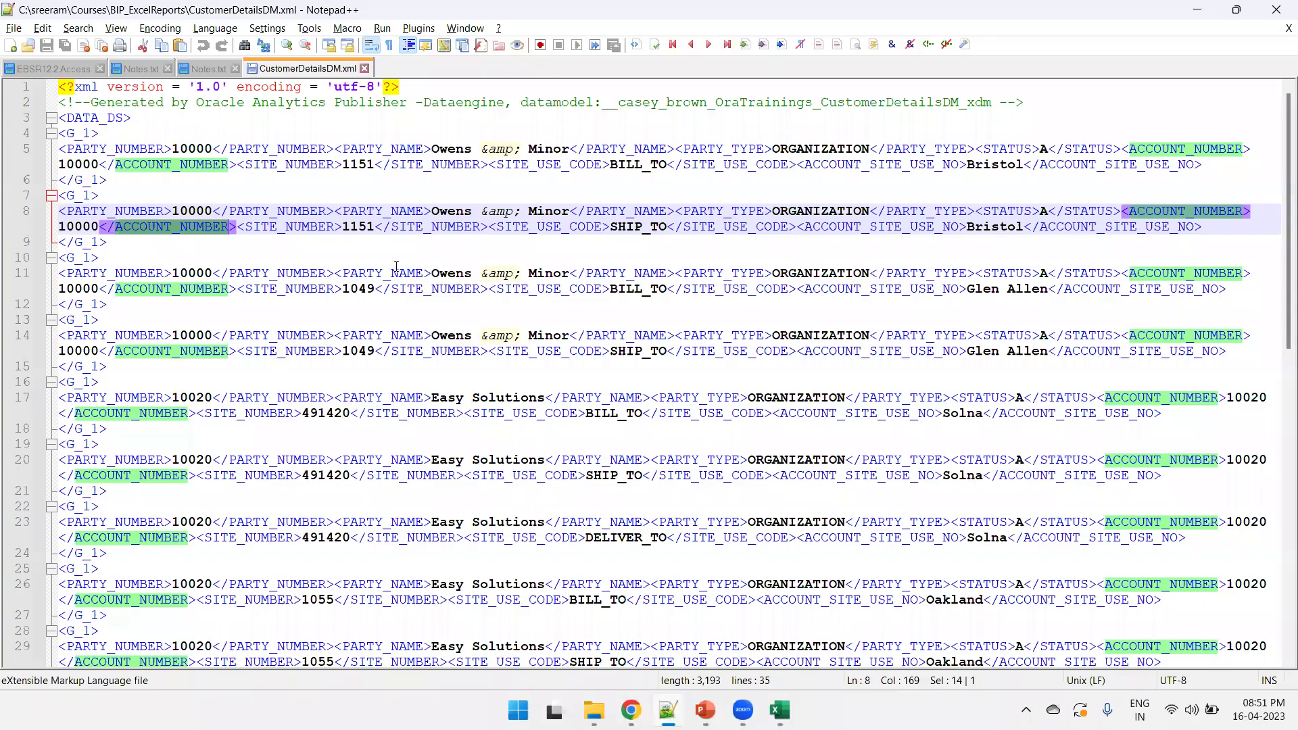
{"action": "left_click", "coordinate": [329, 227]}
{"action": "double_click", "coordinate": [330, 227]}
{"action": "key", "text": "ctrl+c"}
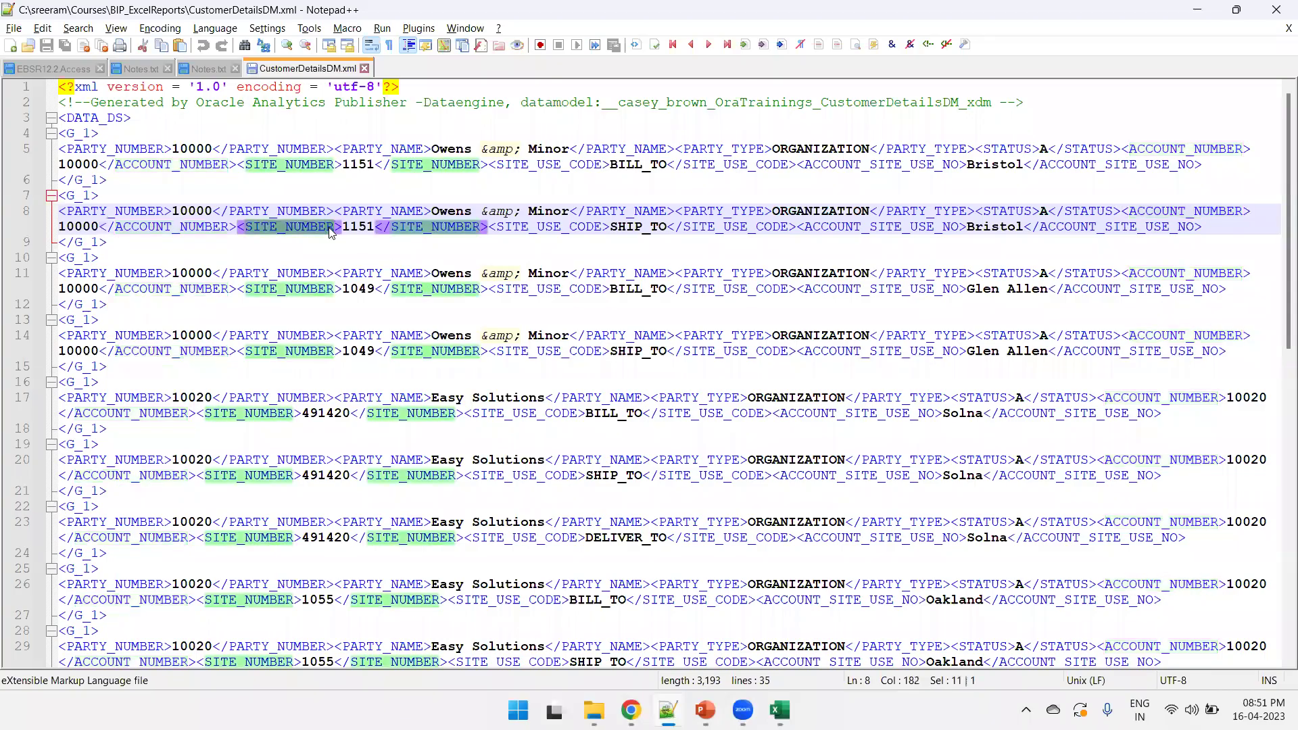
{"action": "key", "text": "alt+Tab"}
{"action": "left_click", "coordinate": [432, 232]}
{"action": "key", "text": "ctrl+v"}
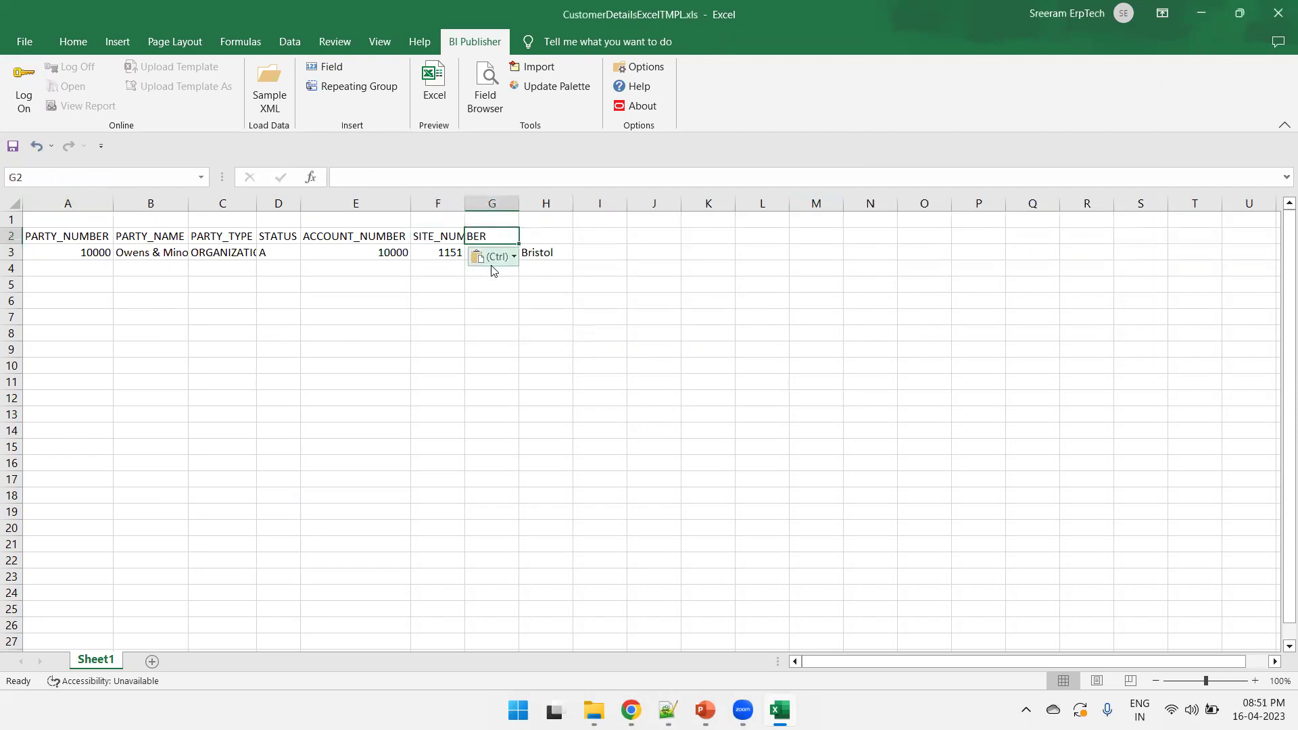
Step: Copy the SITE_USE_CODE and ACCOUNT_SITE_USE_NO tag names from the XML into headers G2 and H2
{"action": "key", "text": "alt+Tab"}
{"action": "double_click", "coordinate": [556, 289]}
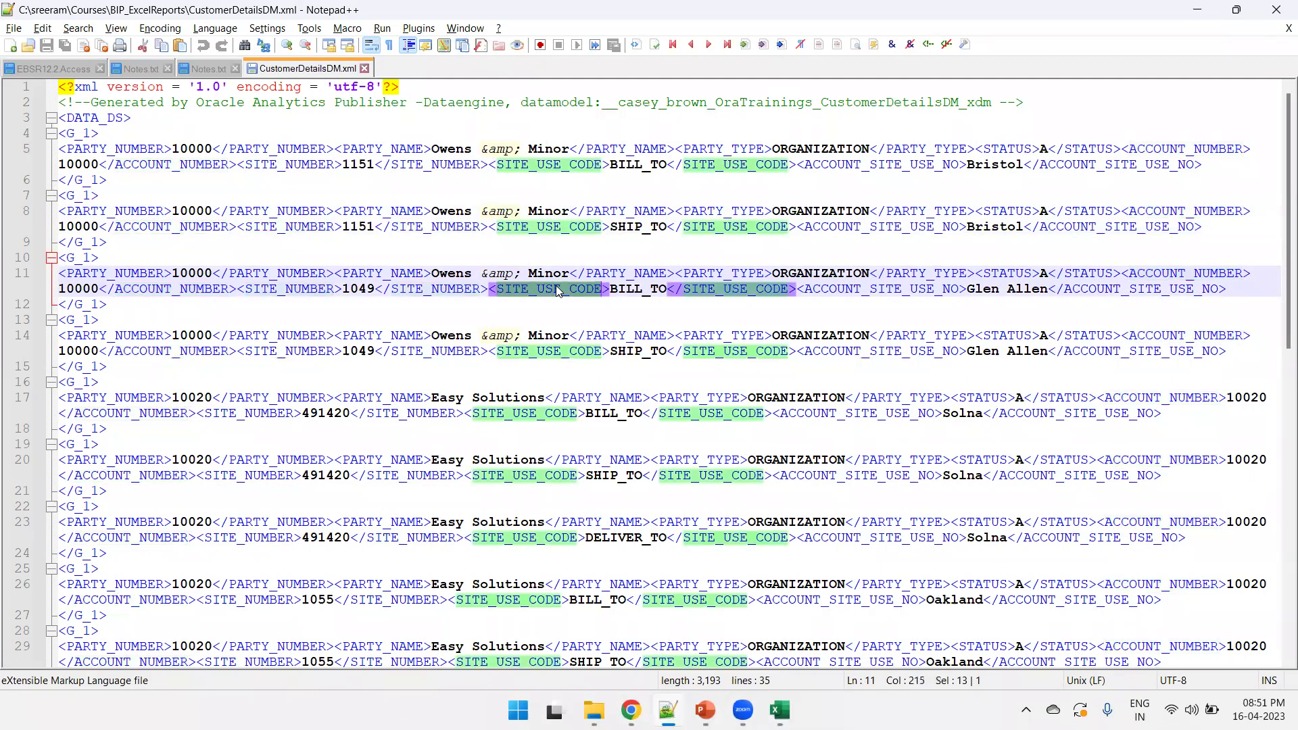
{"action": "key", "text": "ctrl+c"}
{"action": "key", "text": "alt+Tab"}
{"action": "left_click", "coordinate": [490, 232]}
{"action": "key", "text": "ctrl+v"}
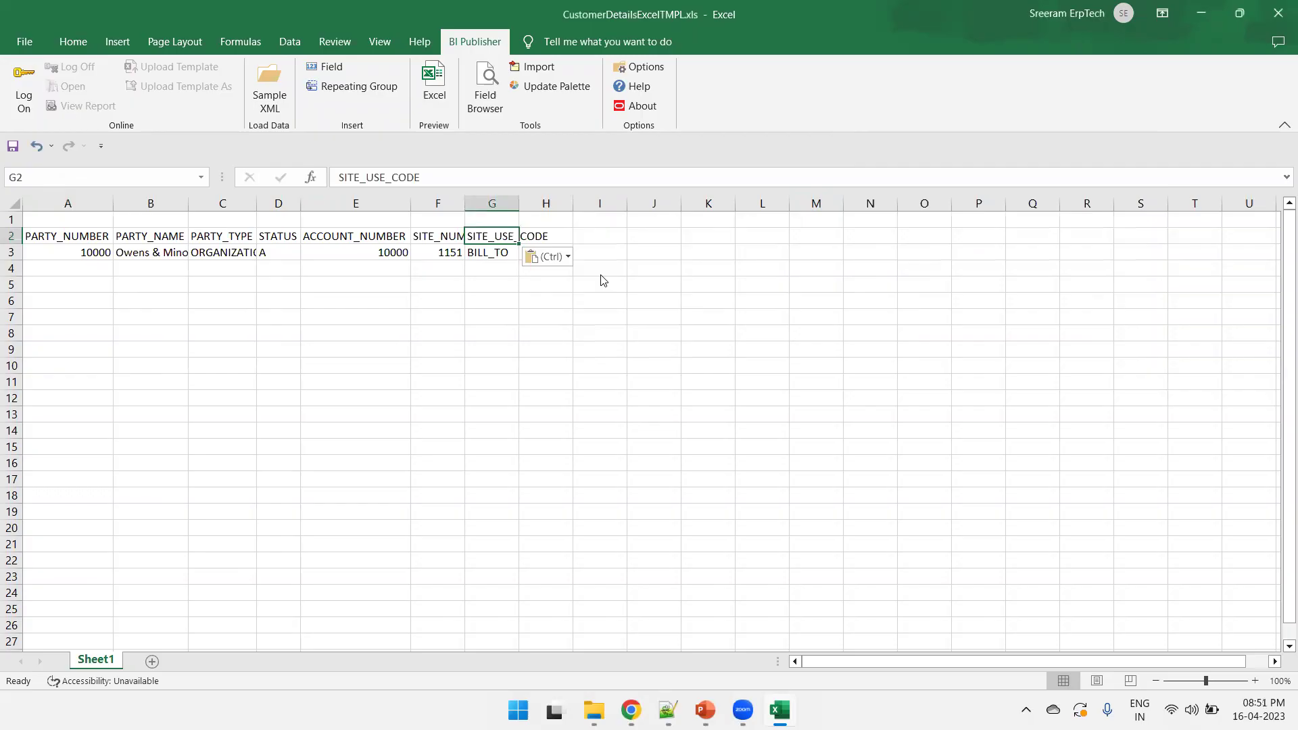
{"action": "key", "text": "alt+Tab"}
{"action": "double_click", "coordinate": [901, 289]}
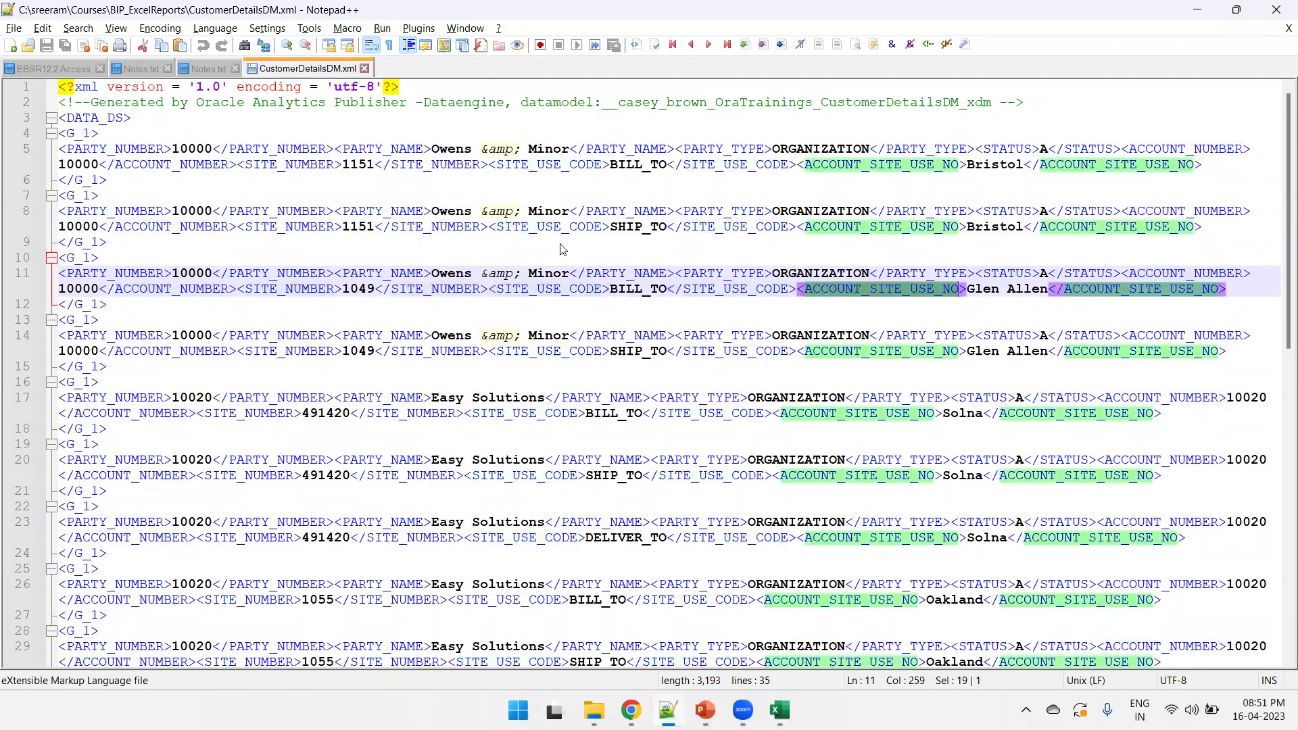
{"action": "key", "text": "ctrl+c"}
{"action": "key", "text": "alt+Tab"}
{"action": "left_click", "coordinate": [541, 236]}
{"action": "key", "text": "ctrl+v"}
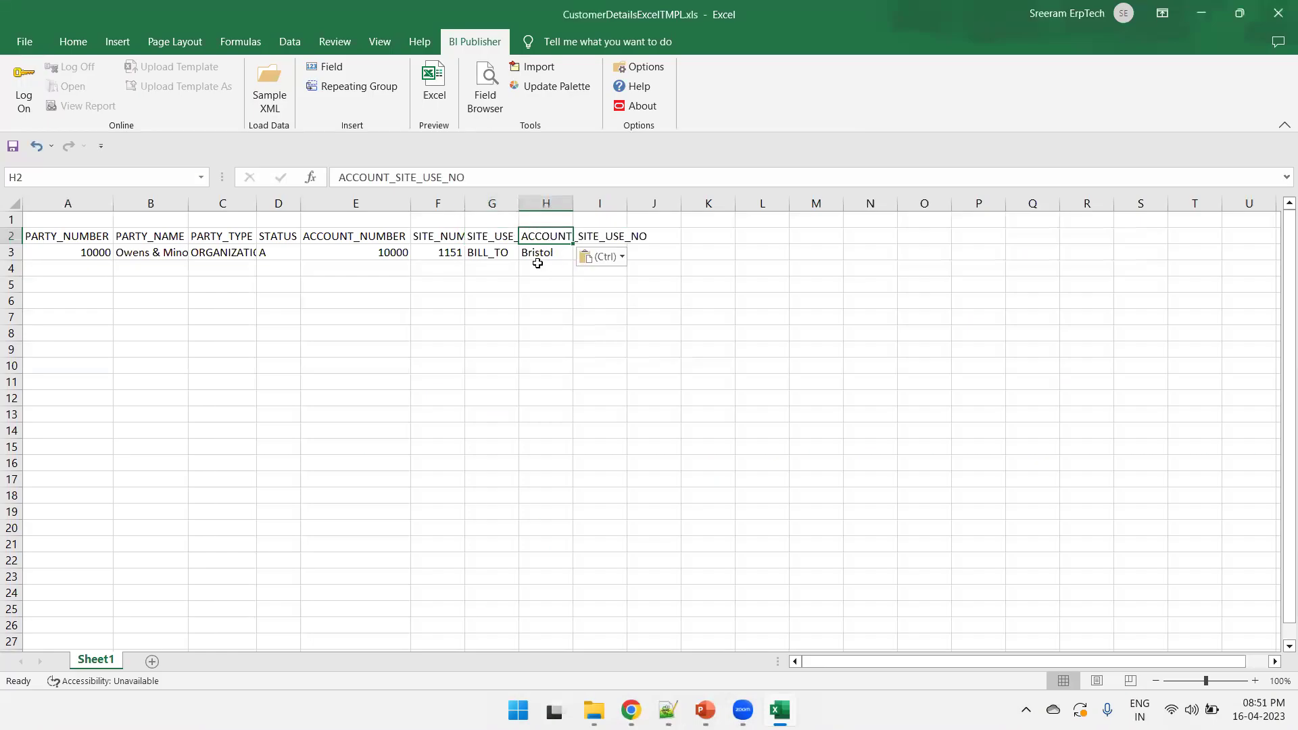
Step: AutoFit all worksheet columns to their contents, then select the data row A3:H3
{"action": "key", "text": "ctrl+a"}
{"action": "left_click", "coordinate": [113, 203]}
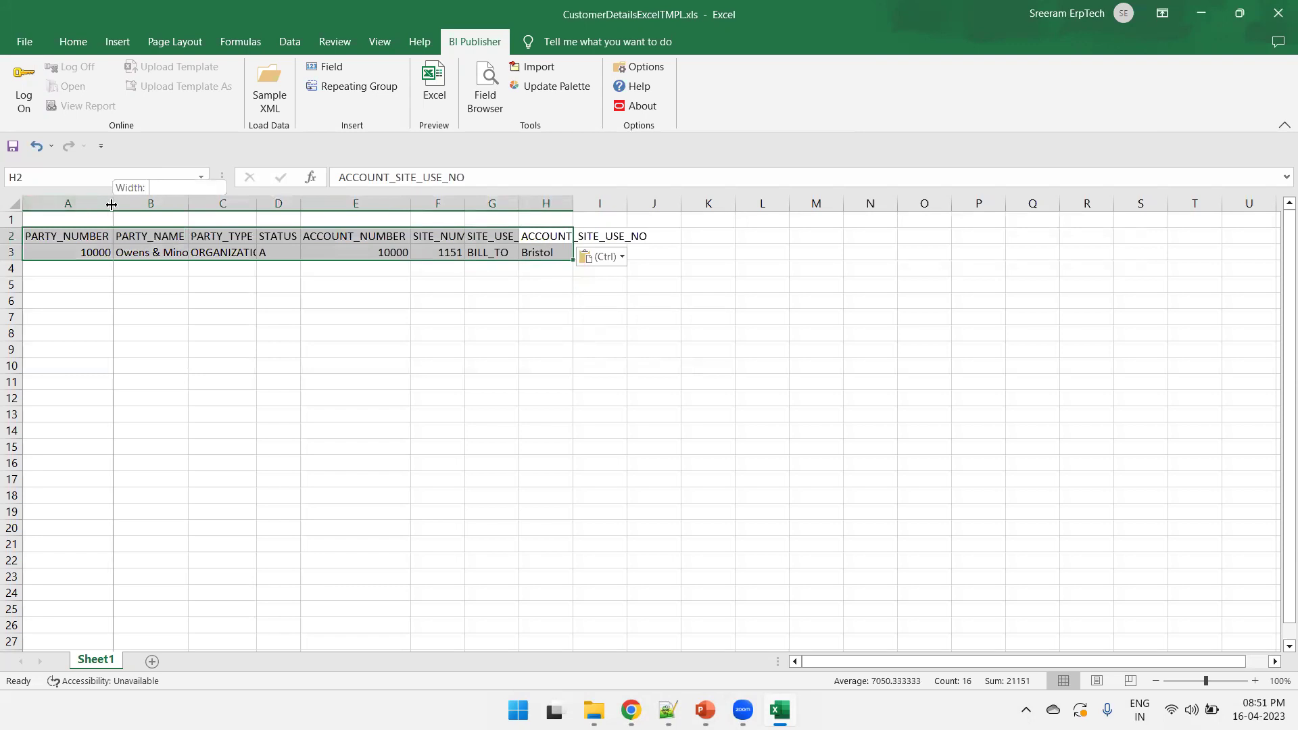
{"action": "left_click", "coordinate": [14, 205]}
{"action": "double_click", "coordinate": [112, 200]}
{"action": "left_click", "coordinate": [482, 272]}
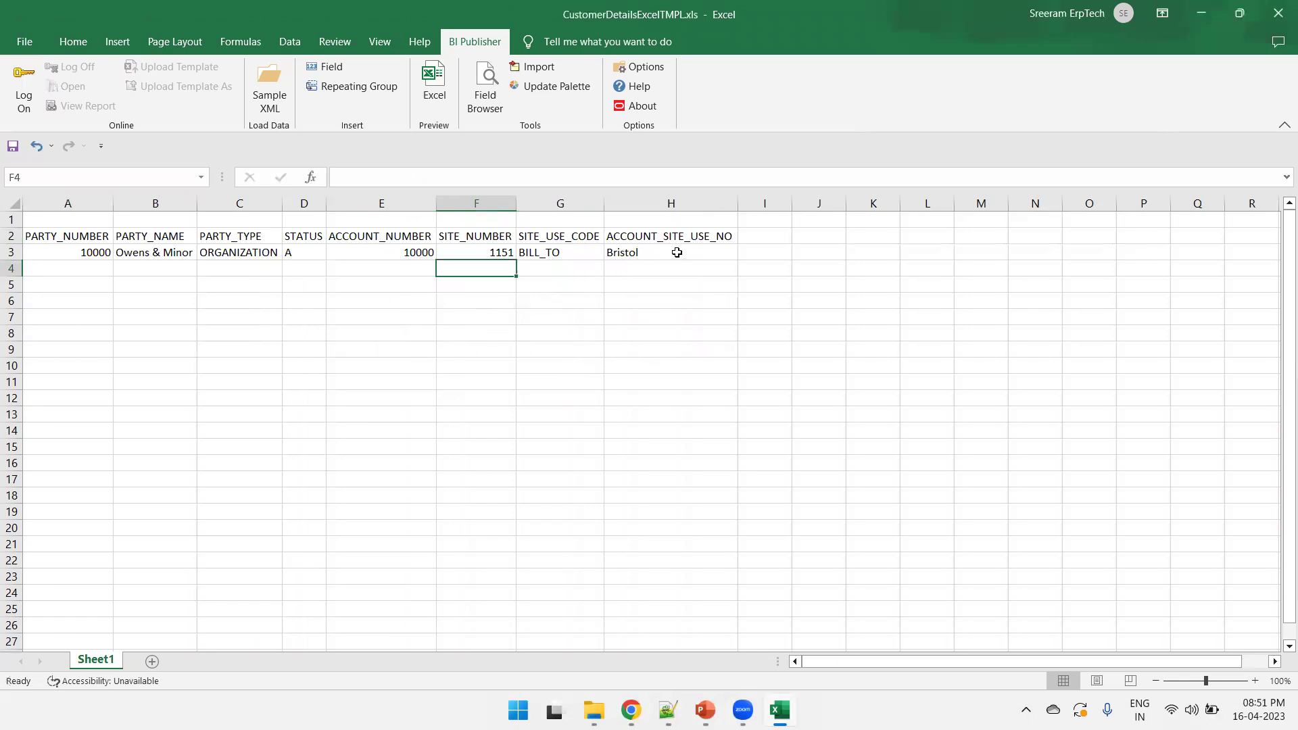
{"action": "left_click_drag", "start_coordinate": [677, 252], "coordinate": [61, 255]}
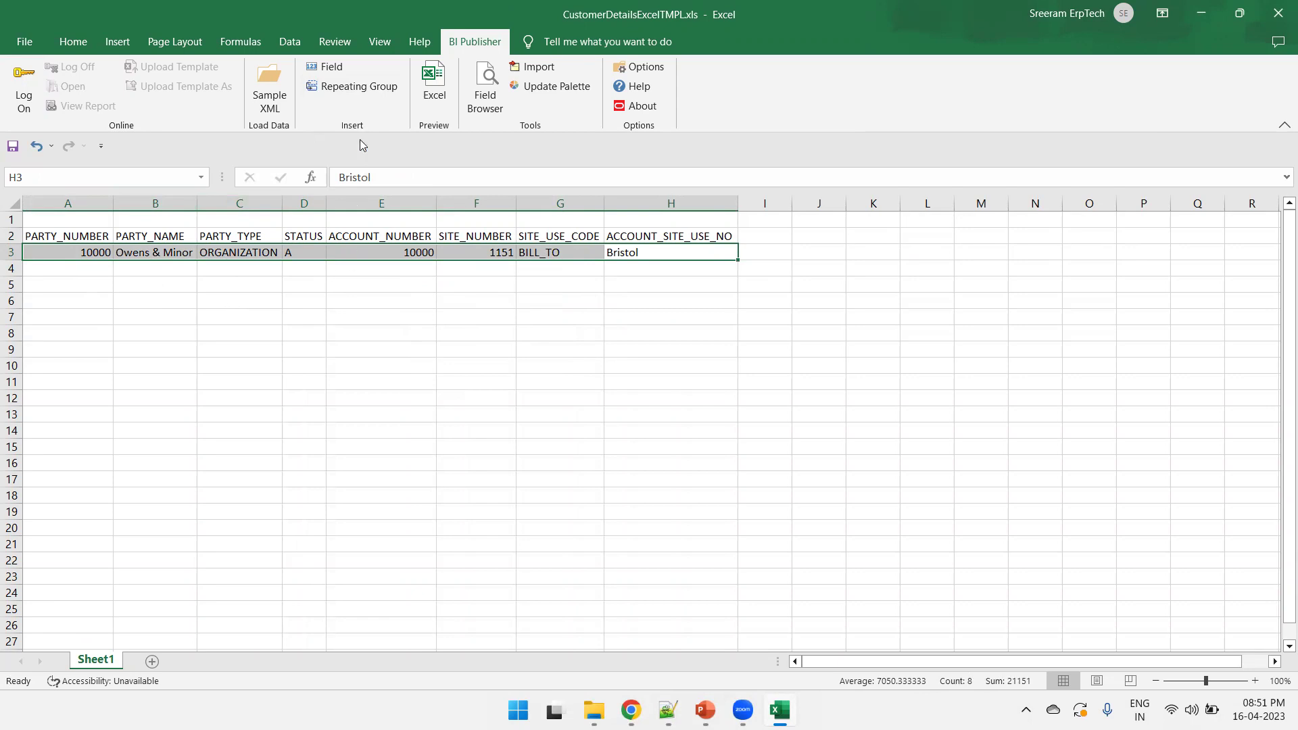
Step: Turn A3:H3 into a BI Publisher repeating group for each G_1 record
{"action": "left_click", "coordinate": [359, 87]}
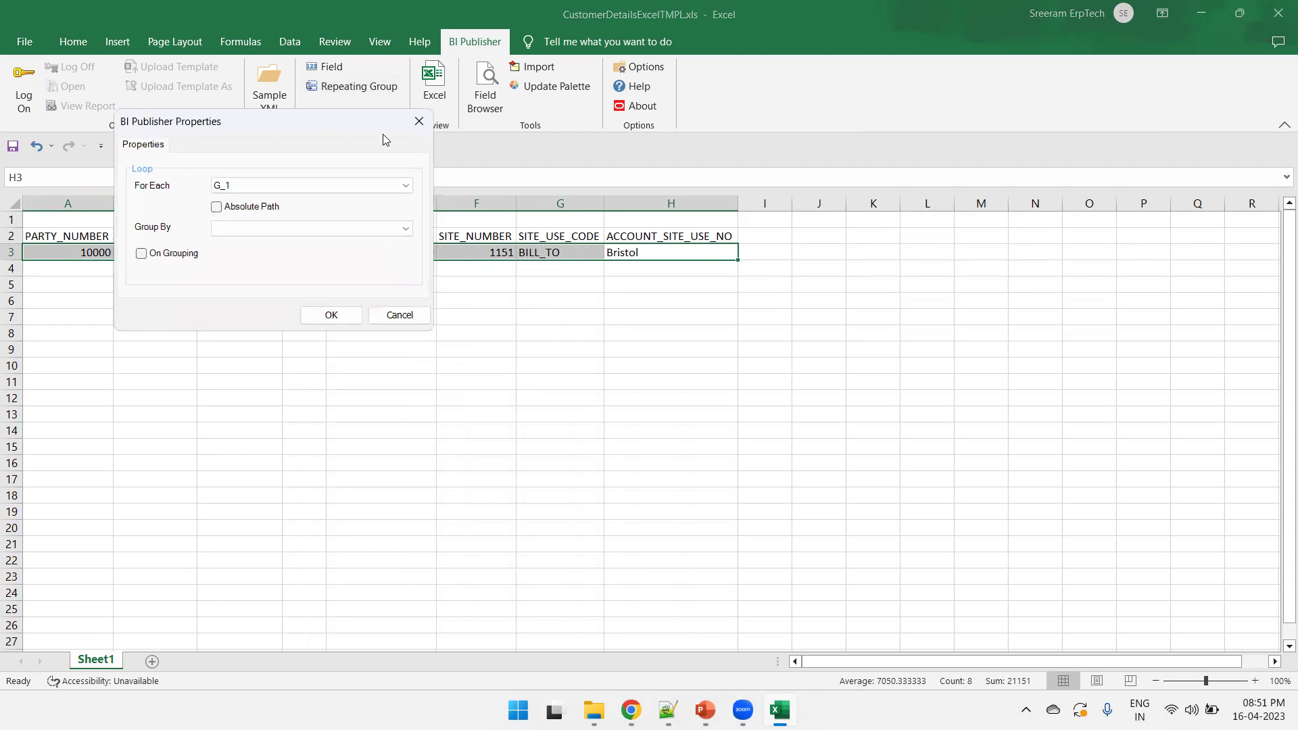
{"action": "left_click_drag", "start_coordinate": [230, 126], "coordinate": [582, 213]}
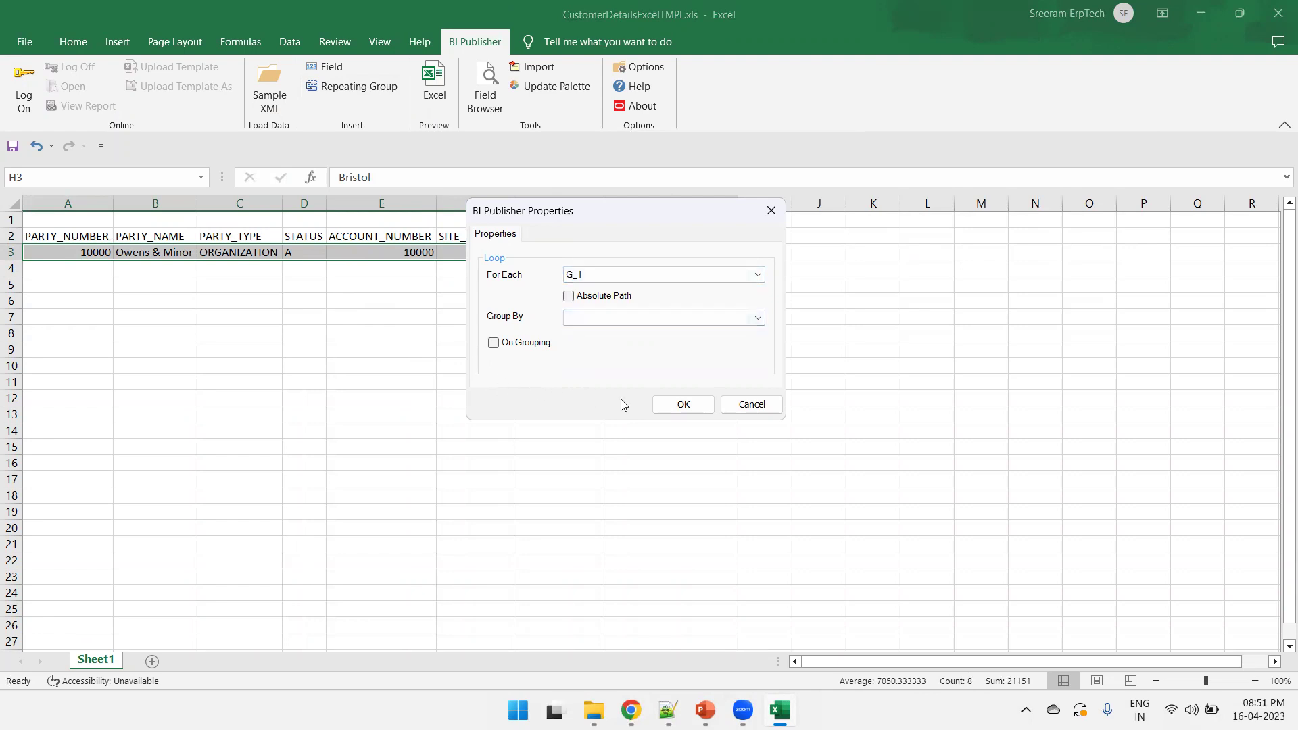
{"action": "left_click", "coordinate": [682, 406]}
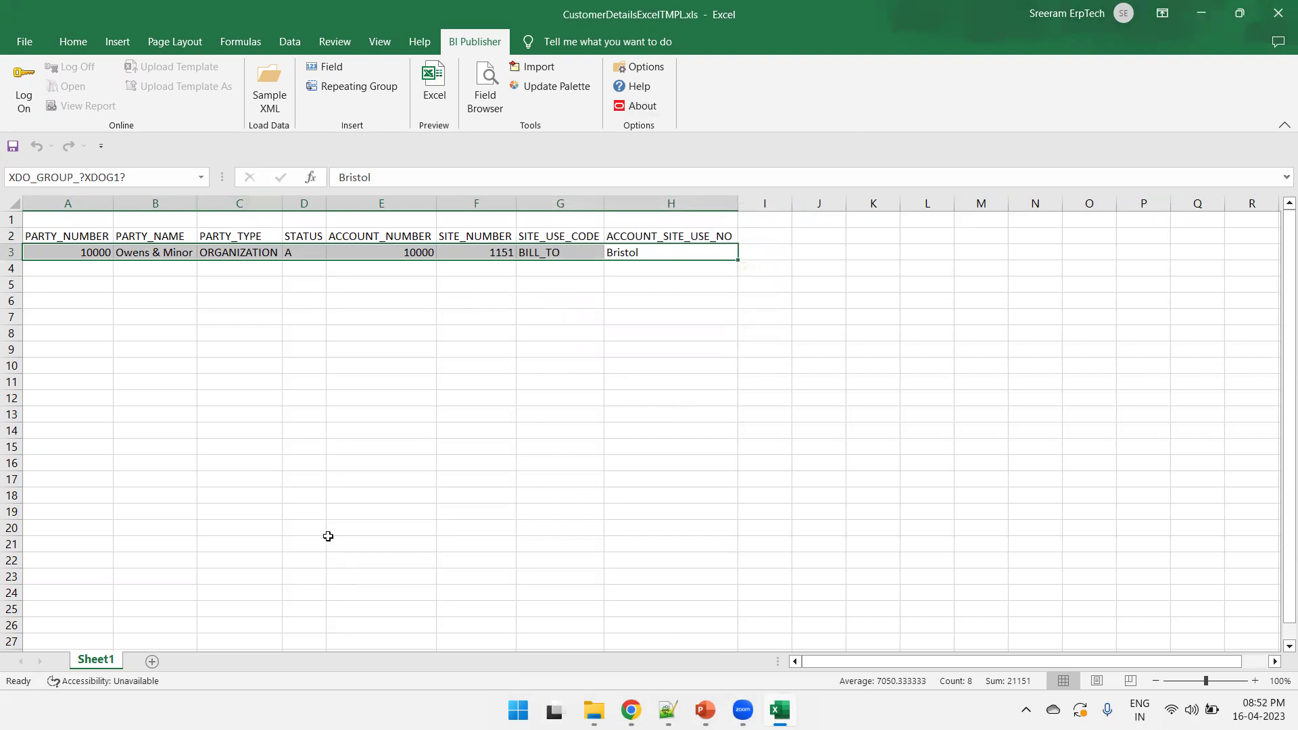
Step: Unhide the XDO_METADATA sheet and AutoFit its columns A and B
{"action": "right_click", "coordinate": [96, 665]}
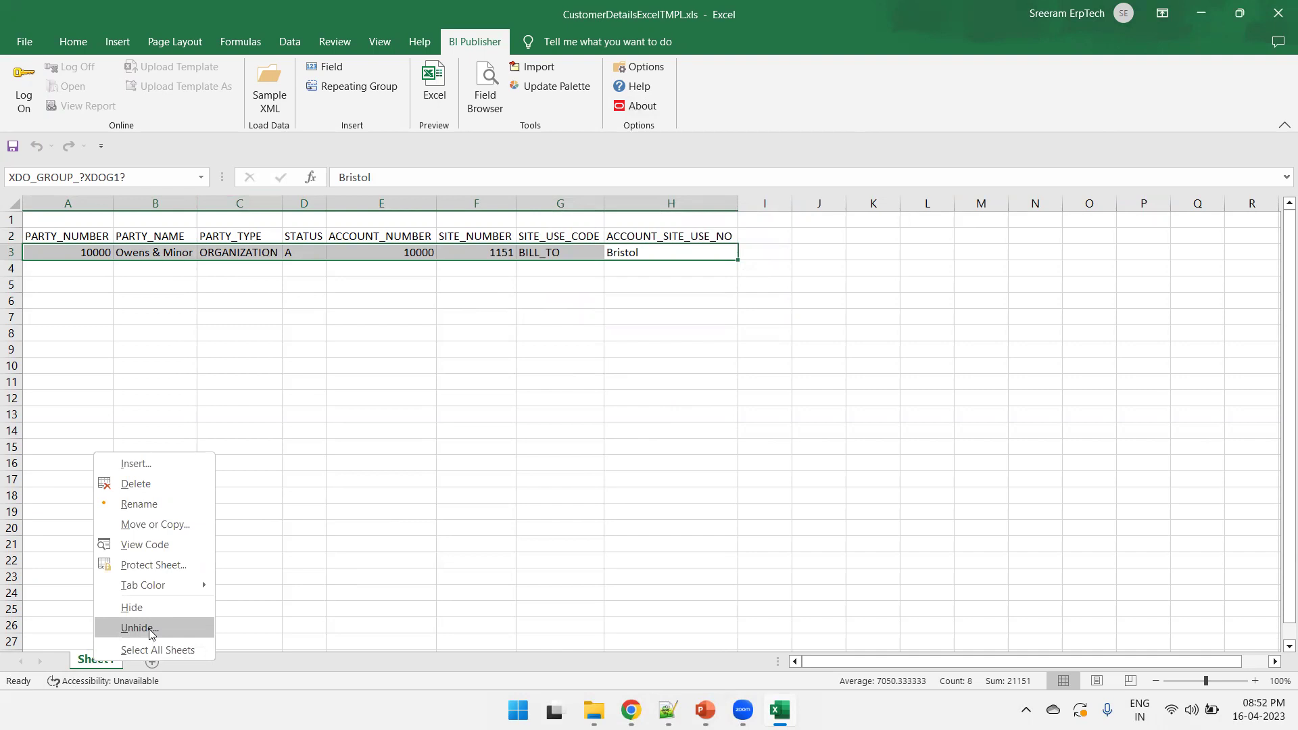
{"action": "left_click", "coordinate": [150, 629]}
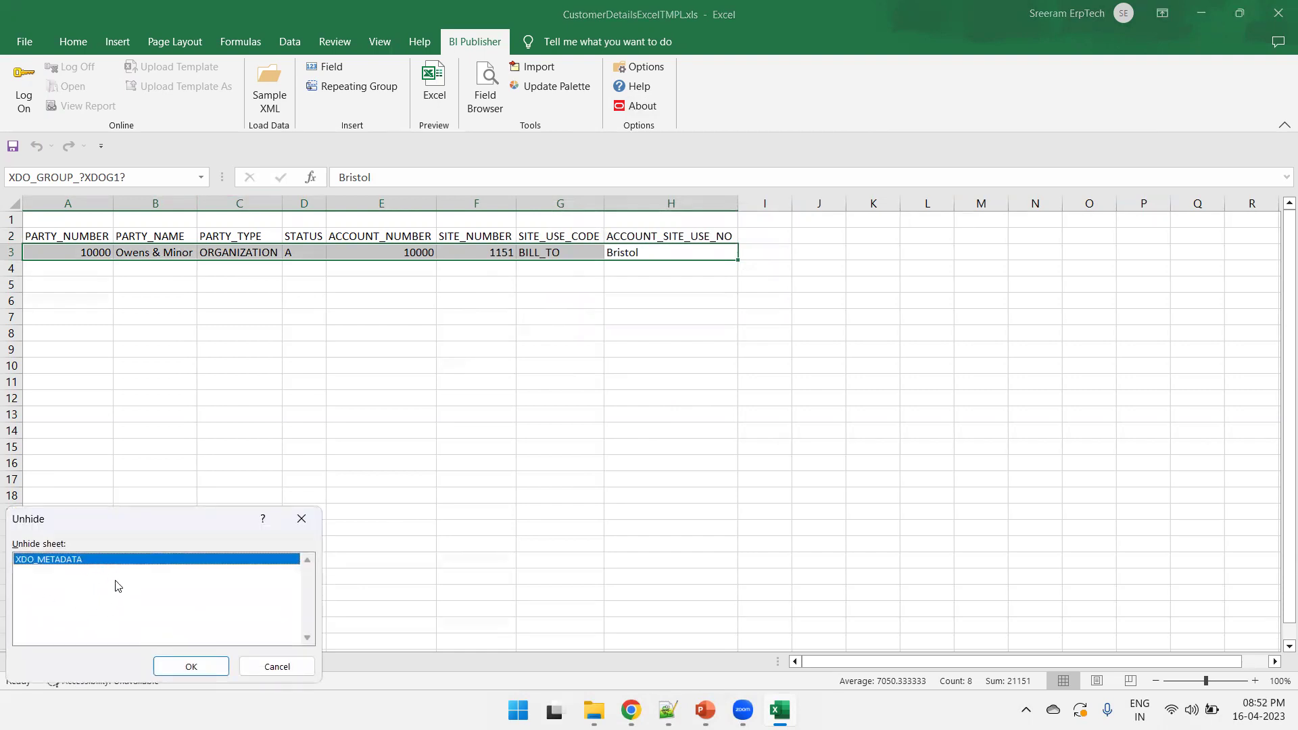
{"action": "left_click", "coordinate": [204, 668]}
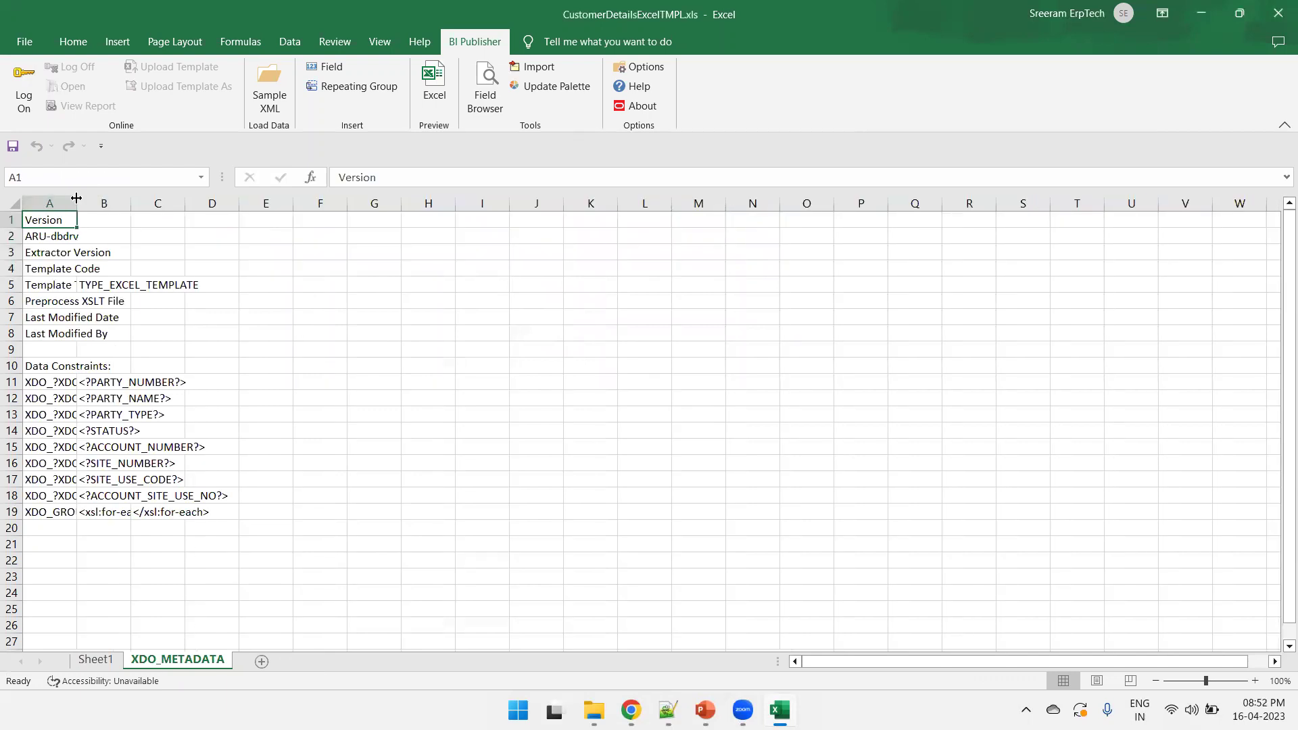
{"action": "double_click", "coordinate": [76, 198]}
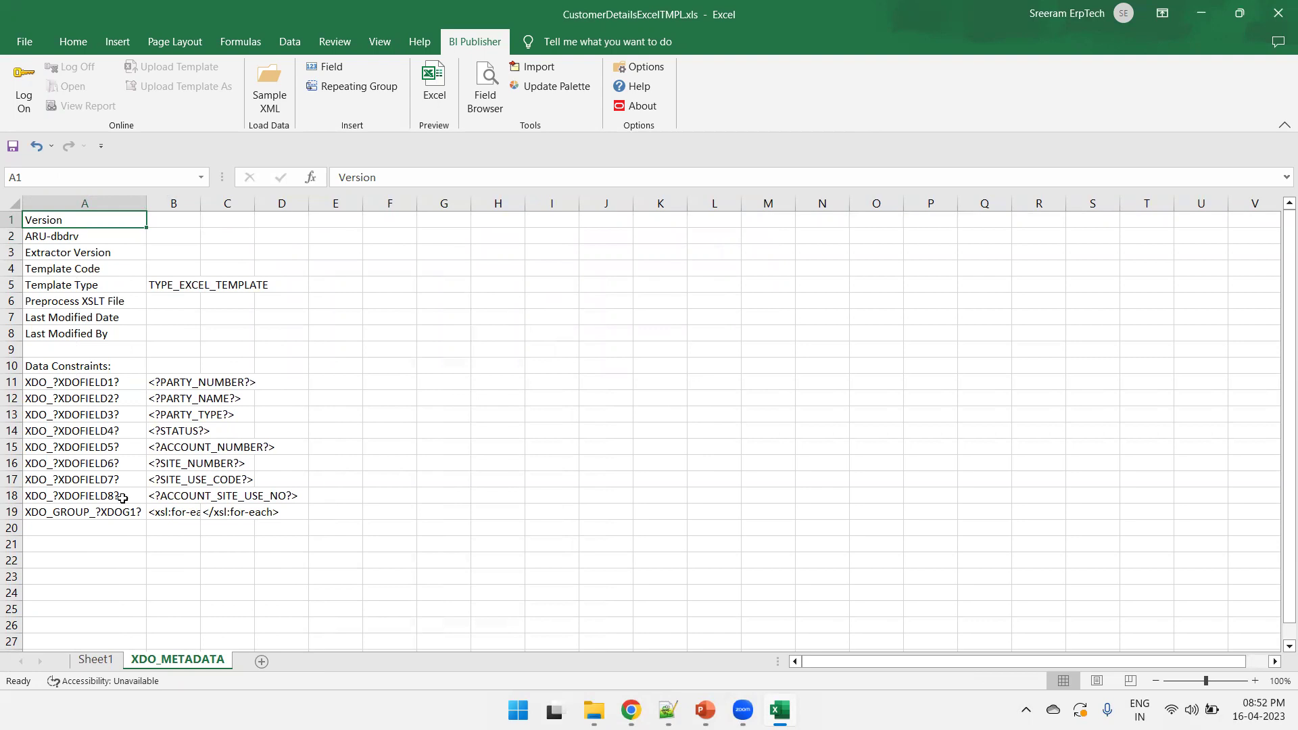
{"action": "left_click_drag", "start_coordinate": [199, 209], "coordinate": [200, 209]}
{"action": "double_click", "coordinate": [199, 209]}
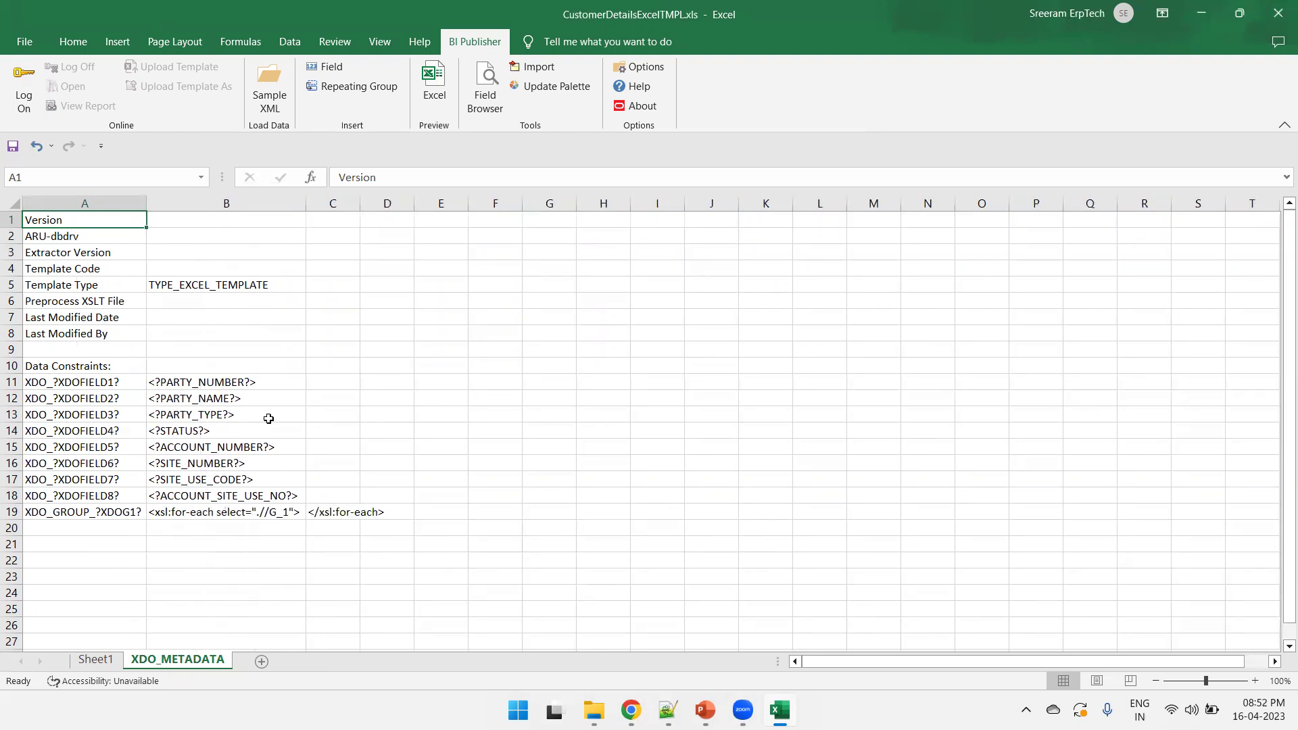
{"action": "left_click", "coordinate": [95, 660]}
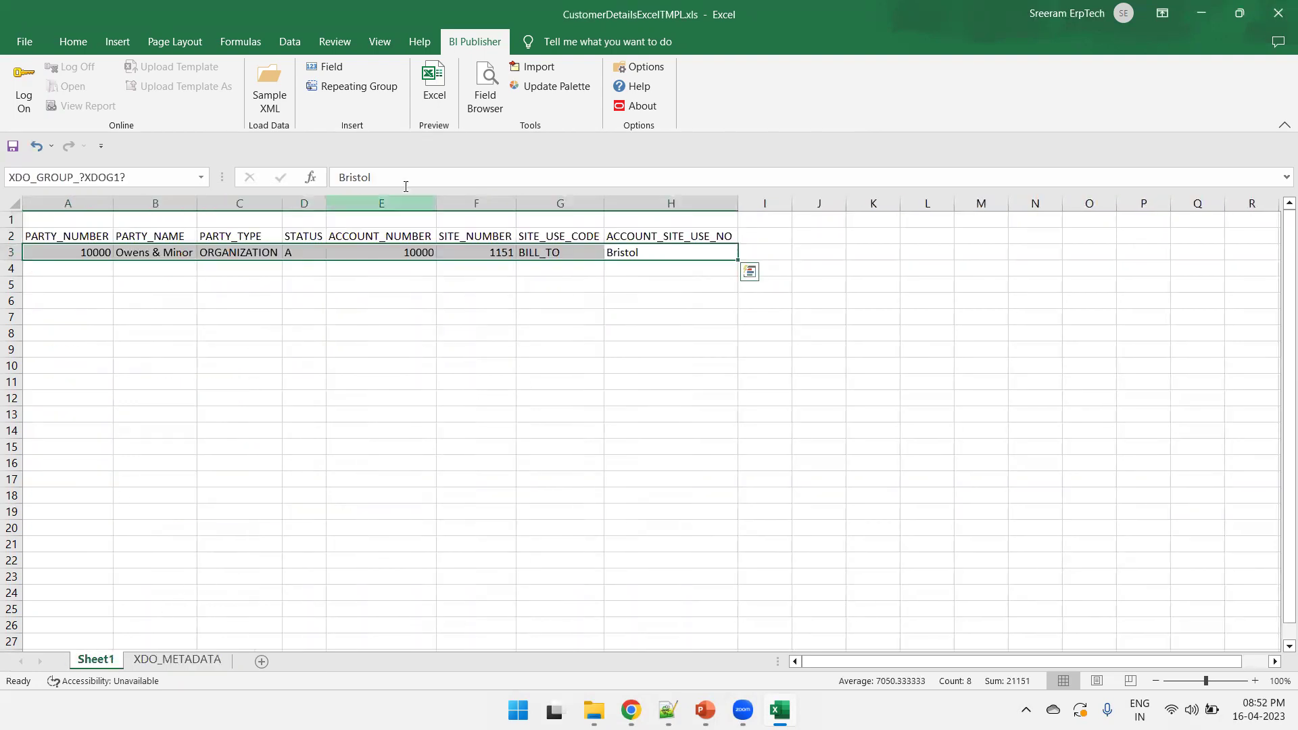
{"action": "left_click", "coordinate": [419, 380]}
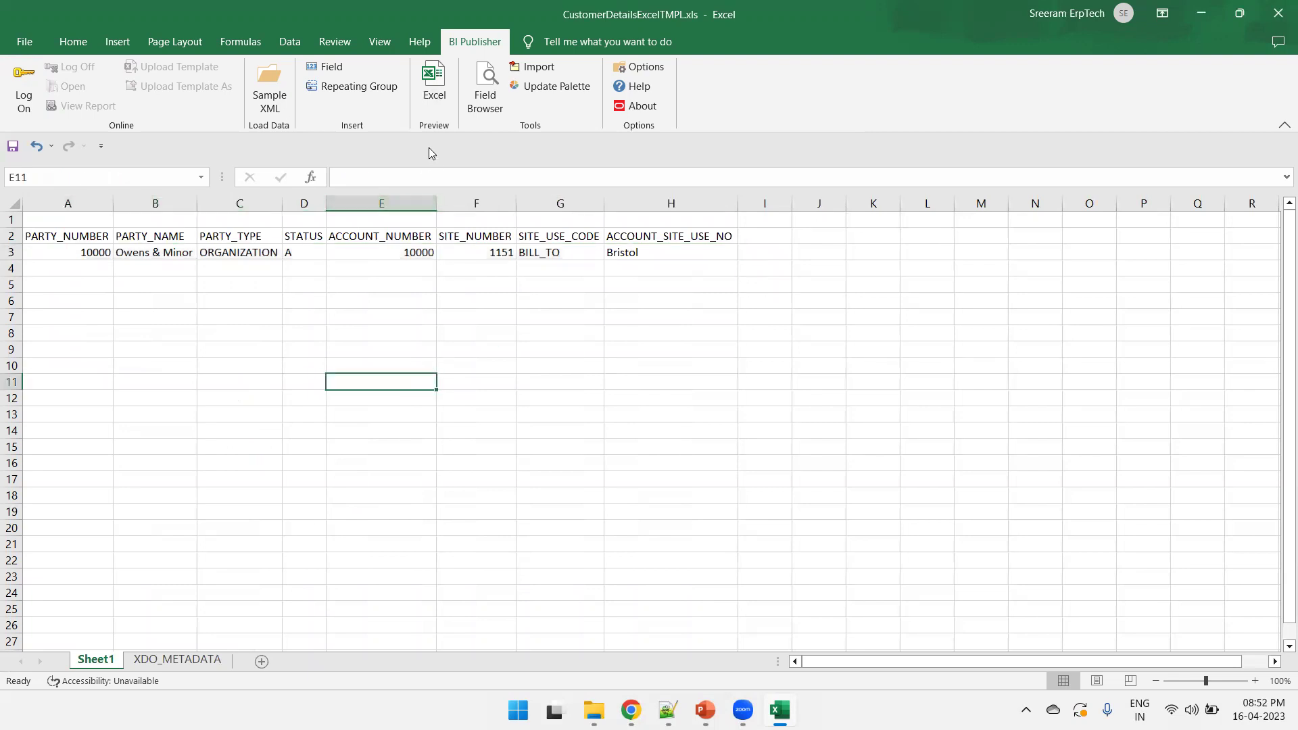
{"action": "left_click", "coordinate": [433, 93]}
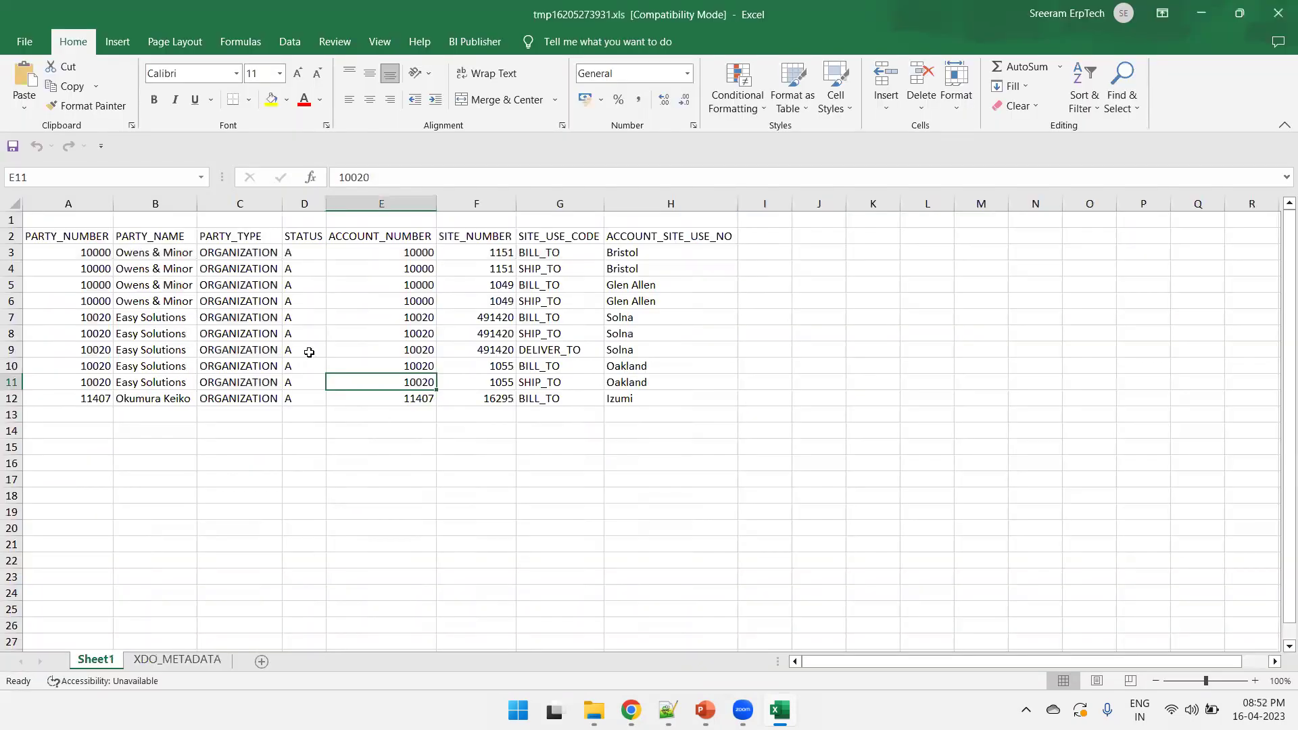
{"action": "left_click", "coordinate": [1278, 13]}
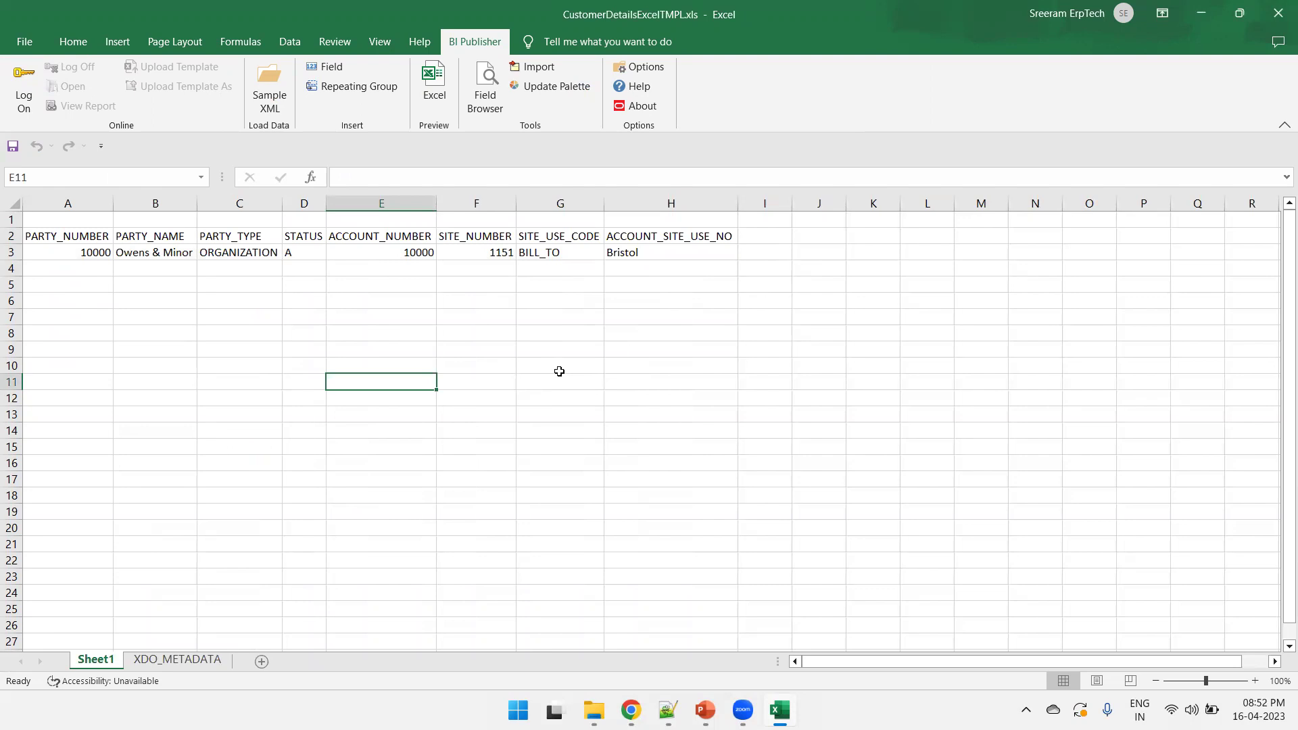
{"action": "mouse_move", "coordinate": [631, 710]}
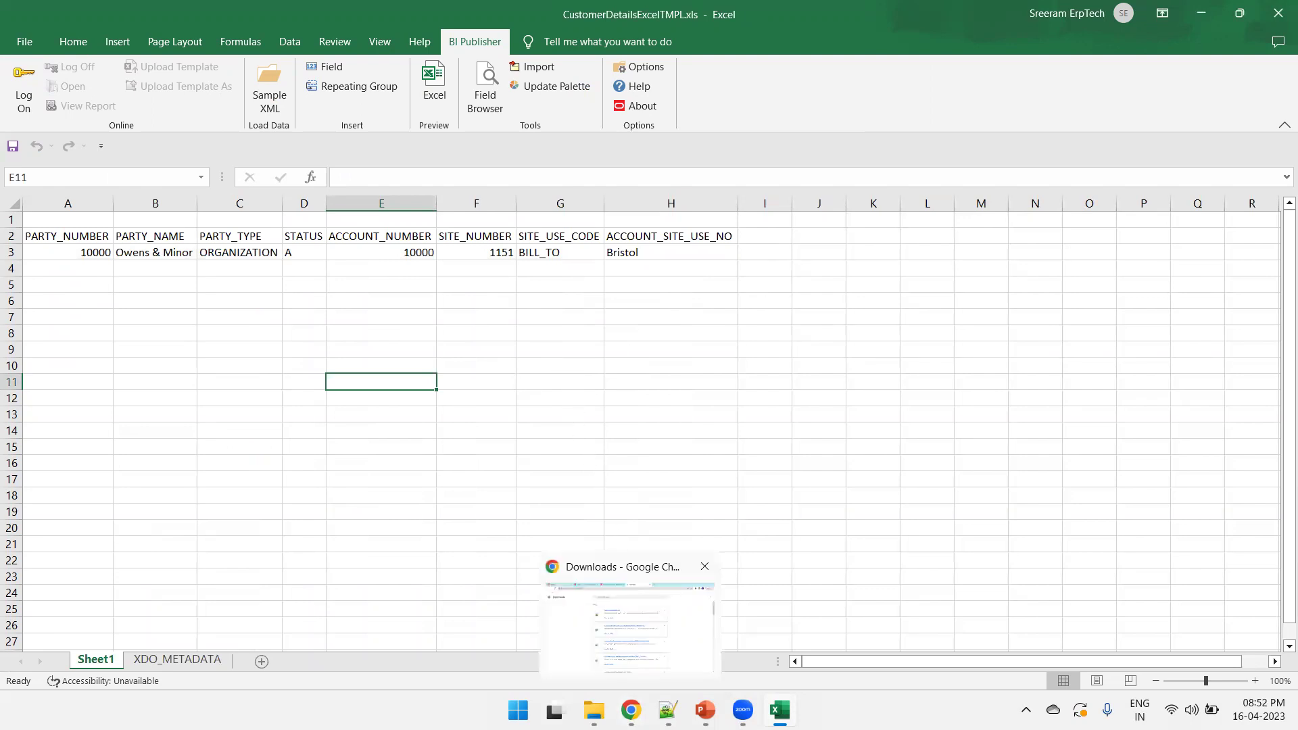
Step: Close the browser downloads page and return to the Untitled Publisher page
{"action": "left_click", "coordinate": [579, 580]}
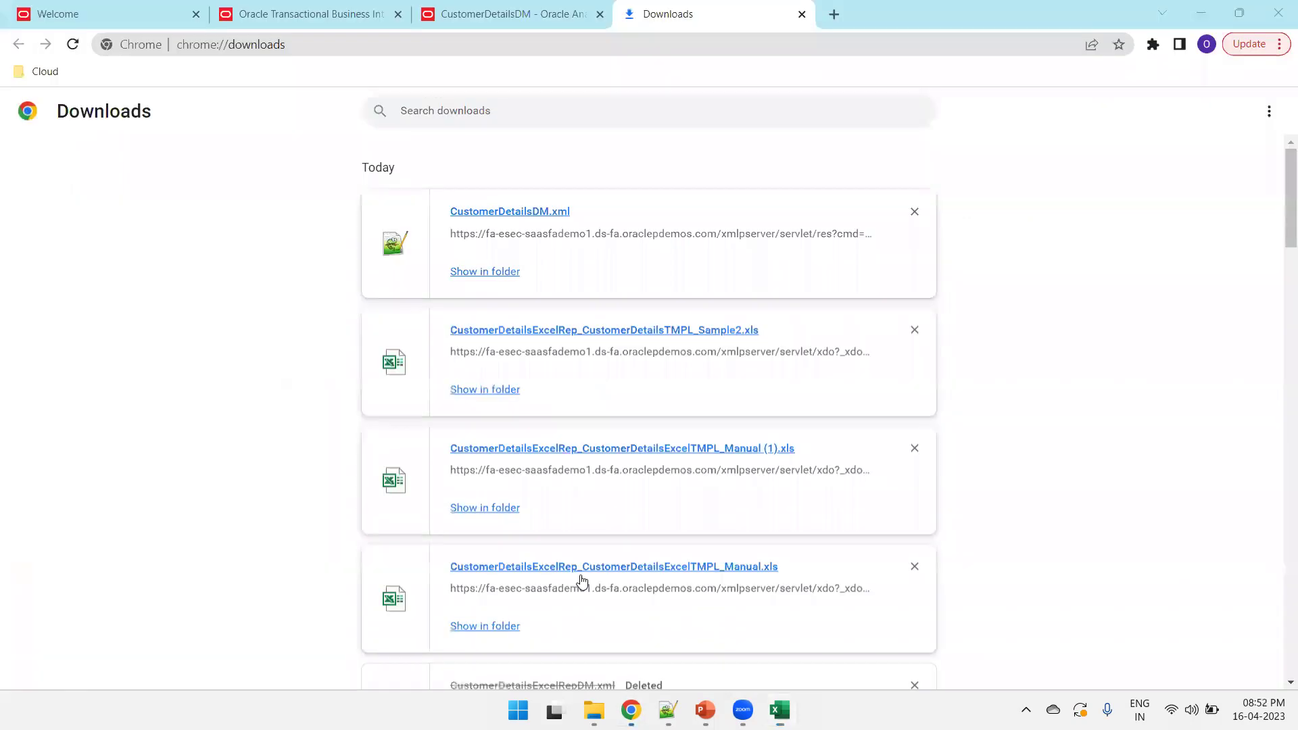
{"action": "left_click", "coordinate": [802, 15]}
{"action": "right_click", "coordinate": [574, 15]}
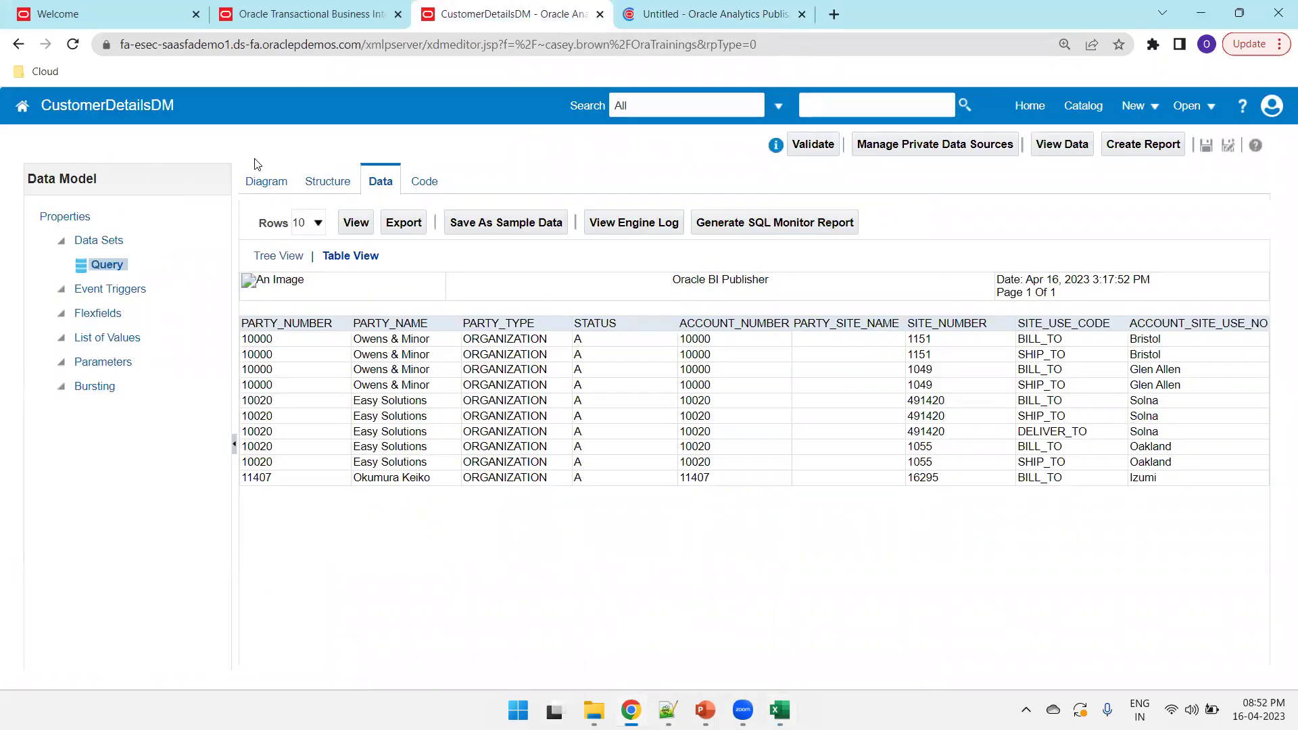
{"action": "left_click", "coordinate": [727, 9]}
Step: Create a new report, leaving the unsaved data model page, and reach the report editor
{"action": "left_click", "coordinate": [1142, 107]}
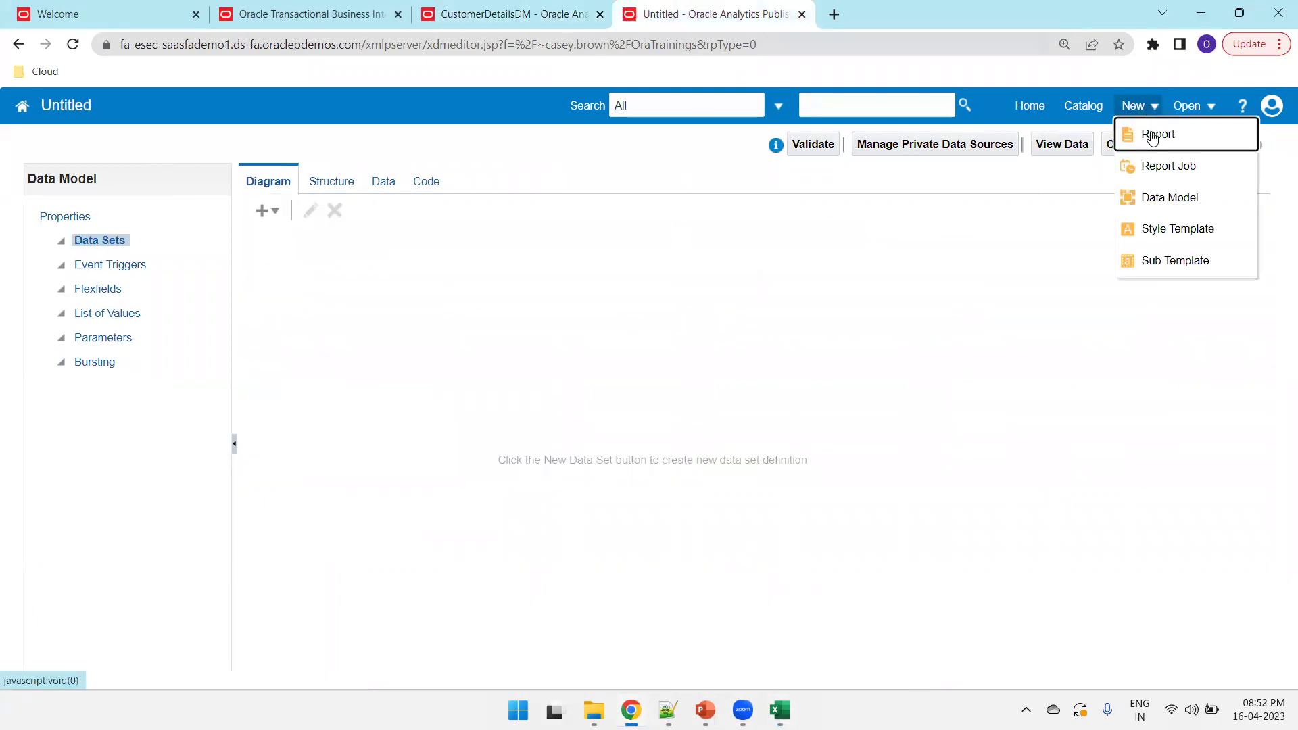
{"action": "left_click", "coordinate": [1157, 134]}
{"action": "left_click", "coordinate": [743, 155]}
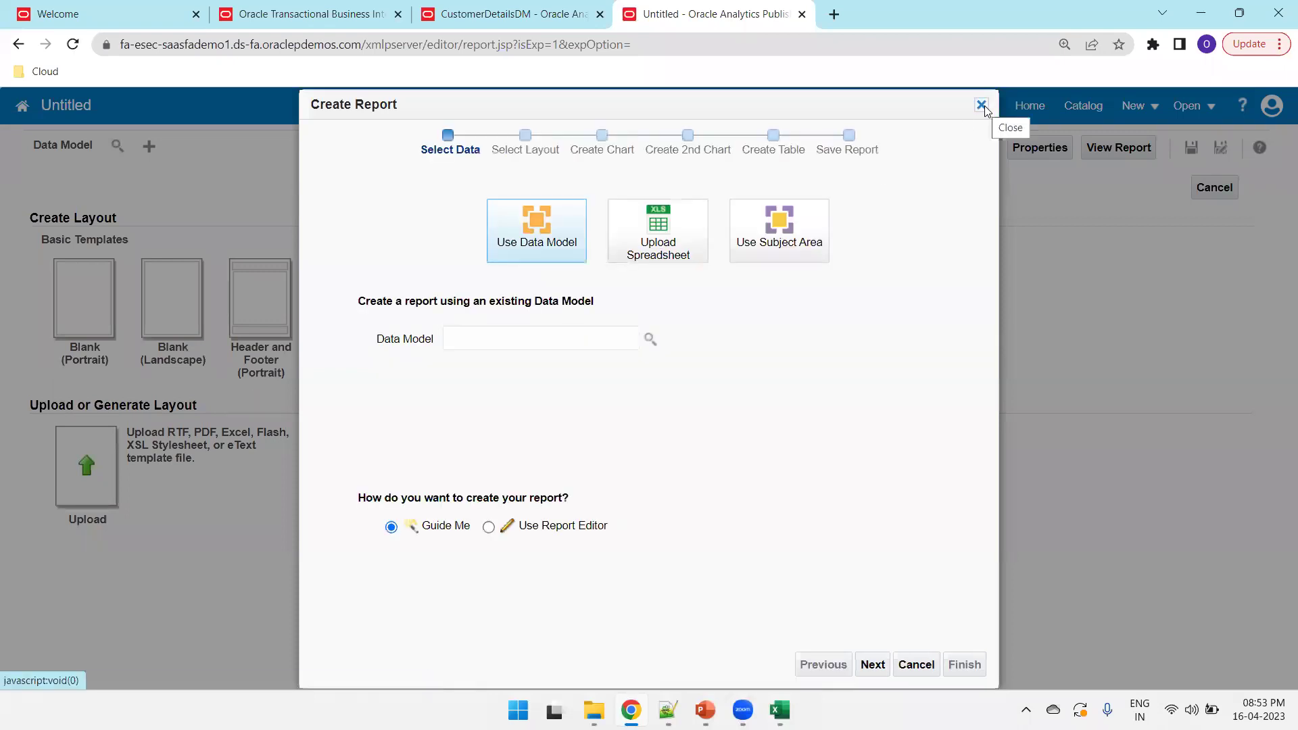
{"action": "left_click", "coordinate": [983, 105]}
{"action": "left_click", "coordinate": [736, 141]}
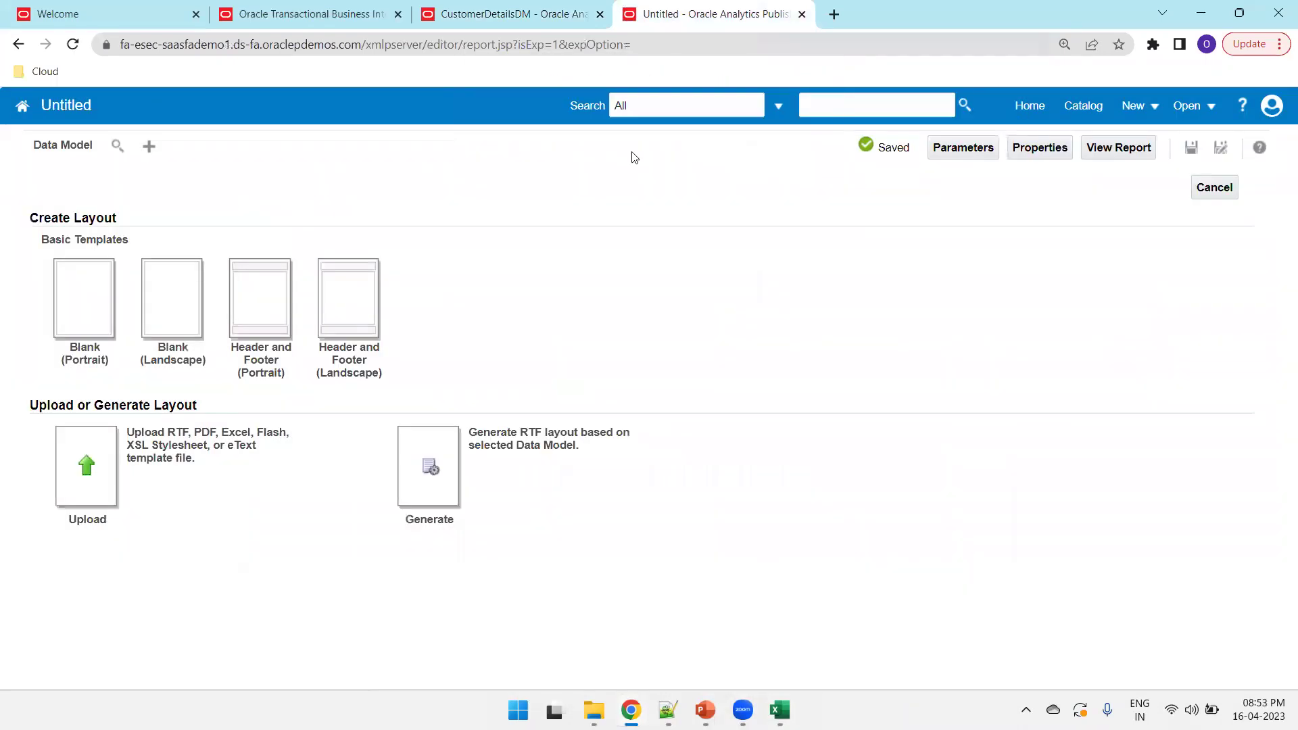
Step: Select CustomerDetailsDM as the report's data model
{"action": "left_click", "coordinate": [115, 148]}
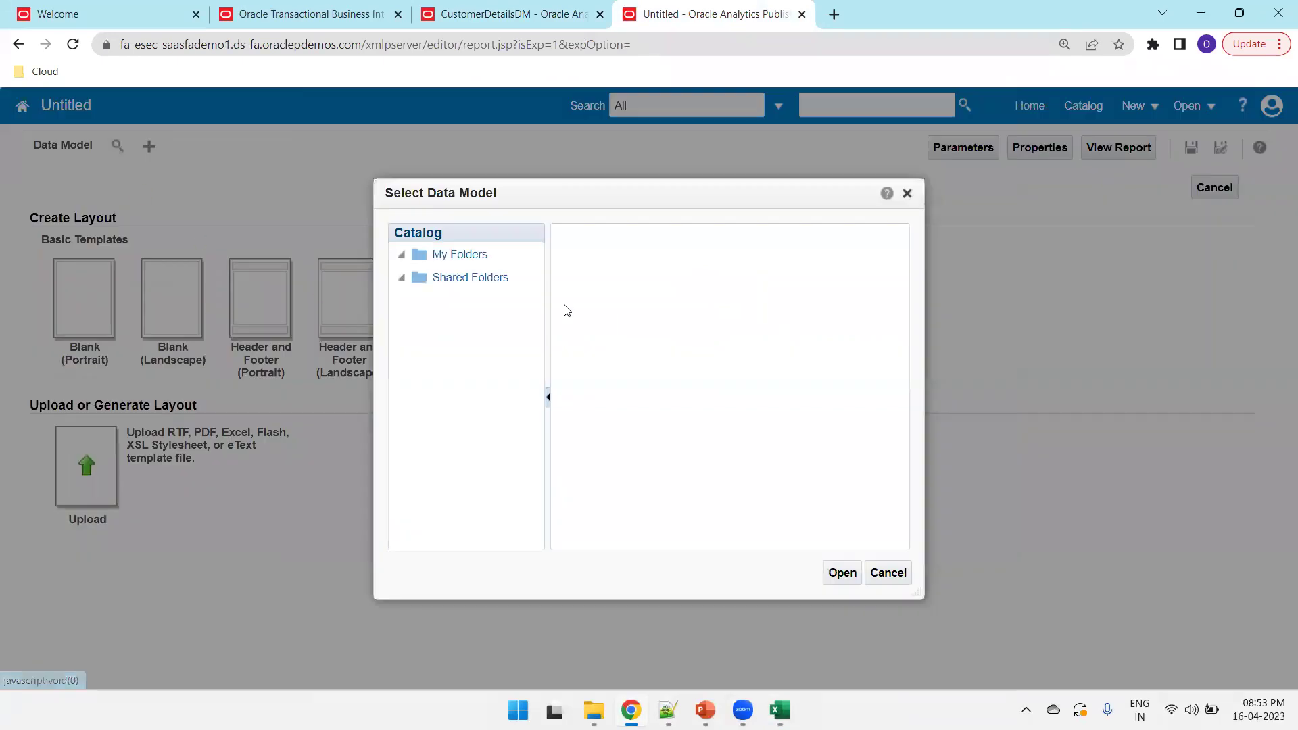
{"action": "left_click", "coordinate": [645, 273]}
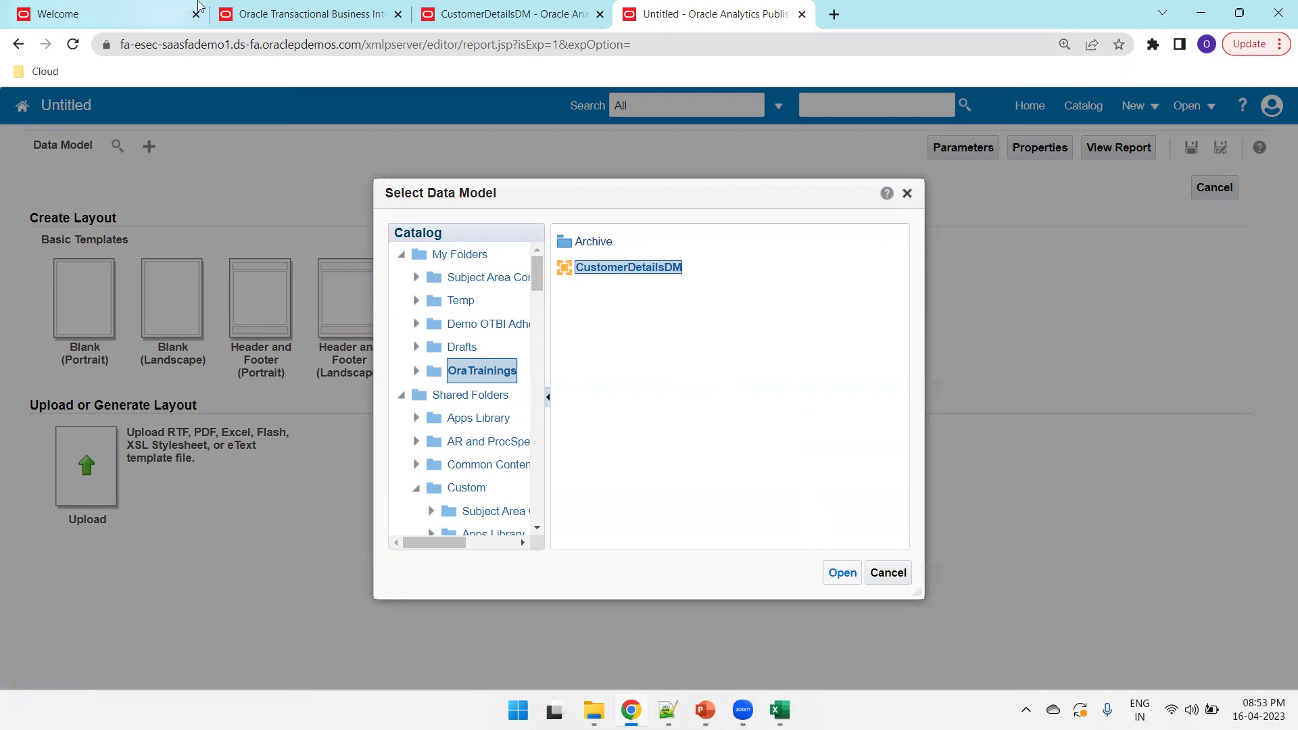
{"action": "left_click", "coordinate": [843, 573]}
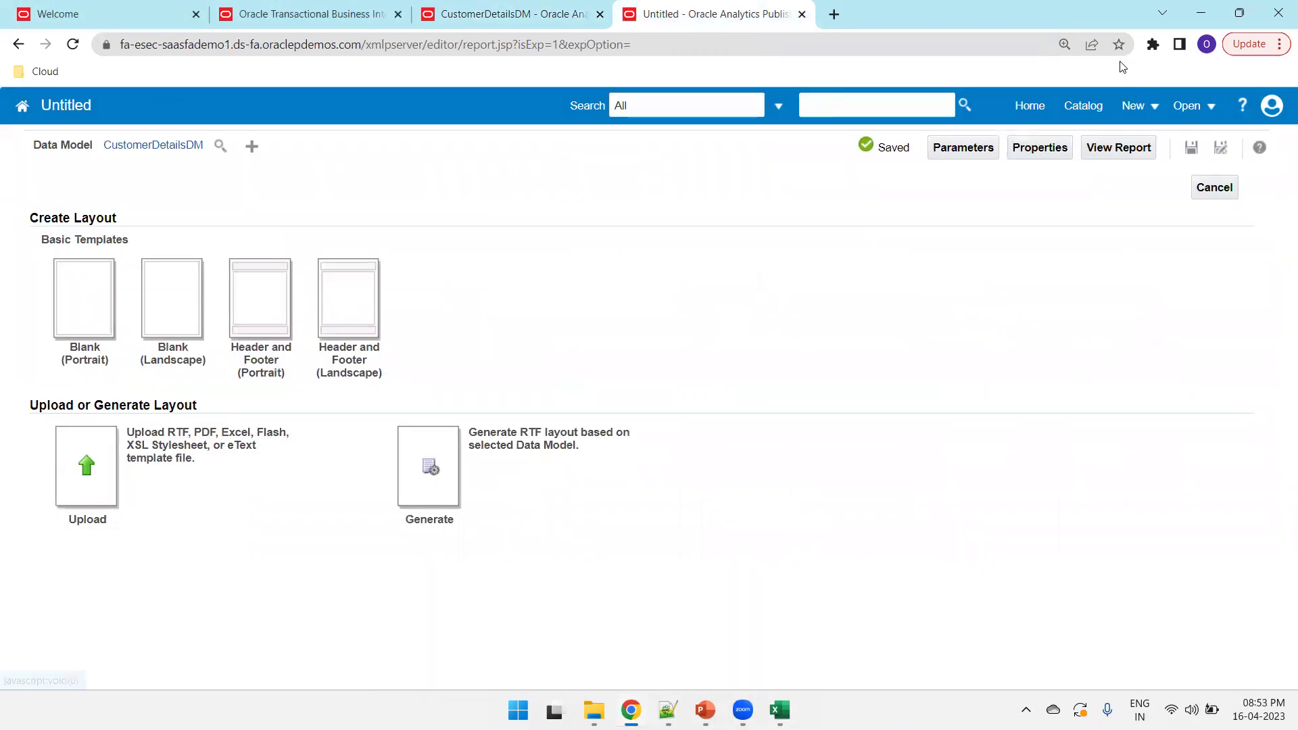
Step: Save the report as CustomerDetailsExcelRep in OraTrainings
{"action": "left_click", "coordinate": [1192, 147]}
{"action": "left_click", "coordinate": [652, 490]}
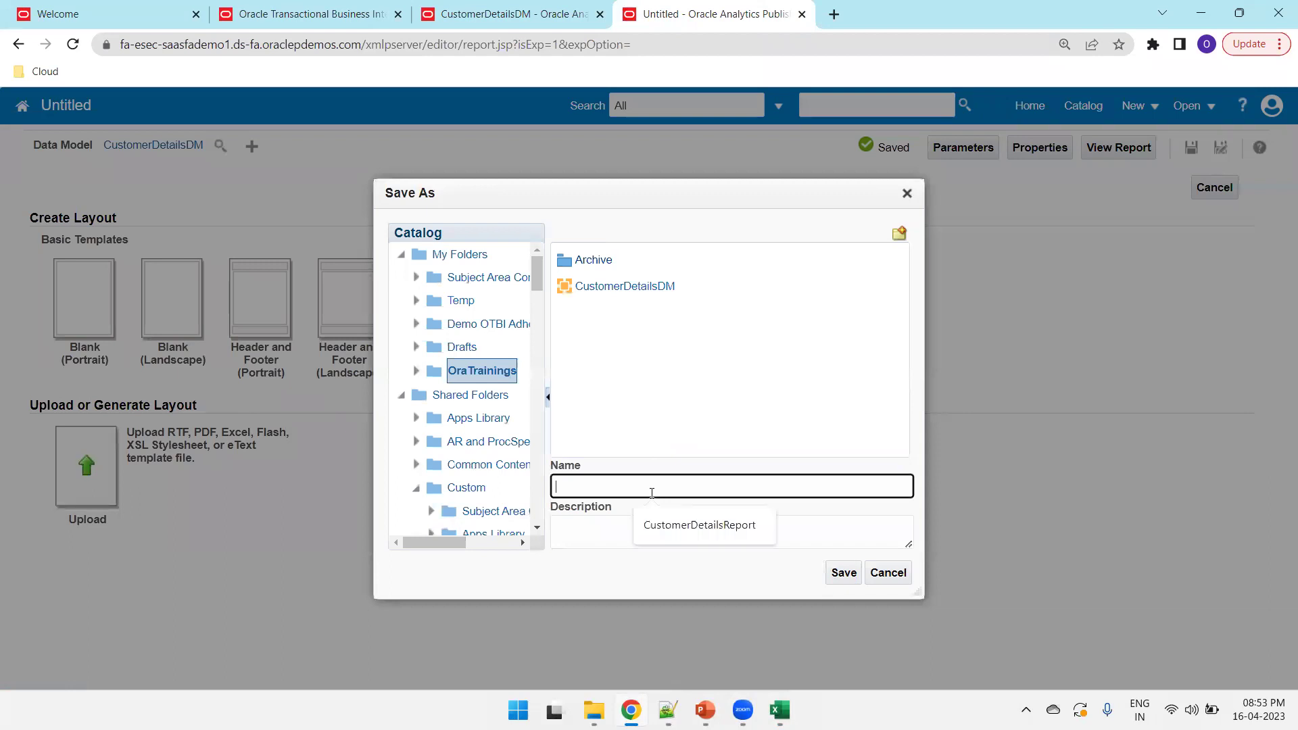
{"action": "type", "text": "CustomerDetailsExcelRep"}
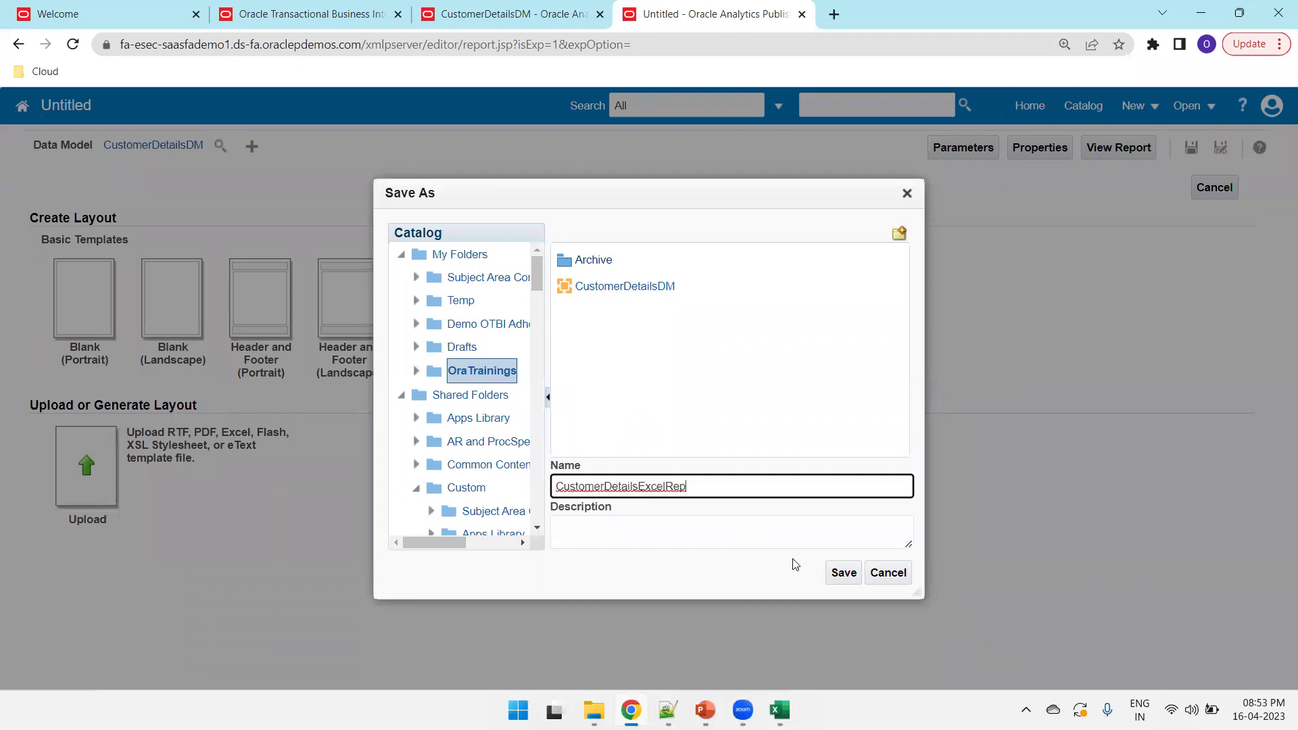
{"action": "left_click", "coordinate": [842, 572]}
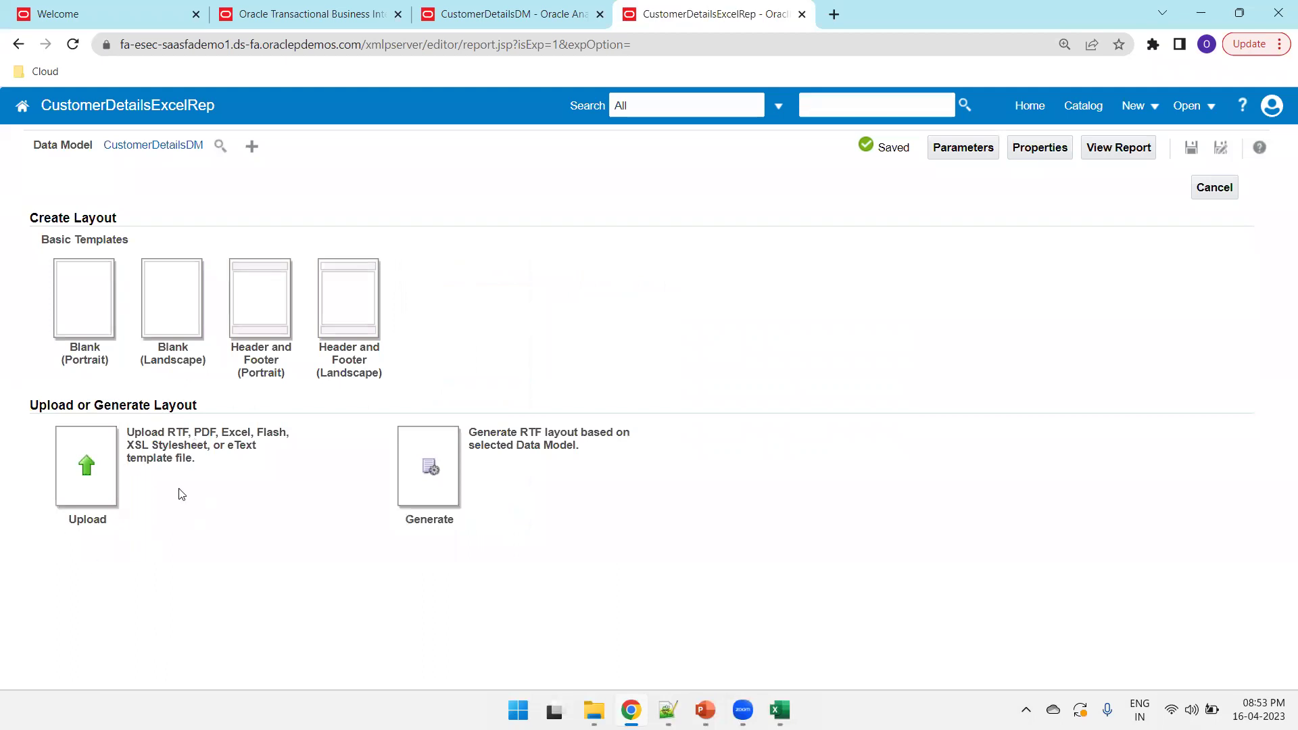
Step: Upload CustomerDetailsExcelTMPL.xls as layout Output, type Excel Template, locale English
{"action": "left_click", "coordinate": [96, 477]}
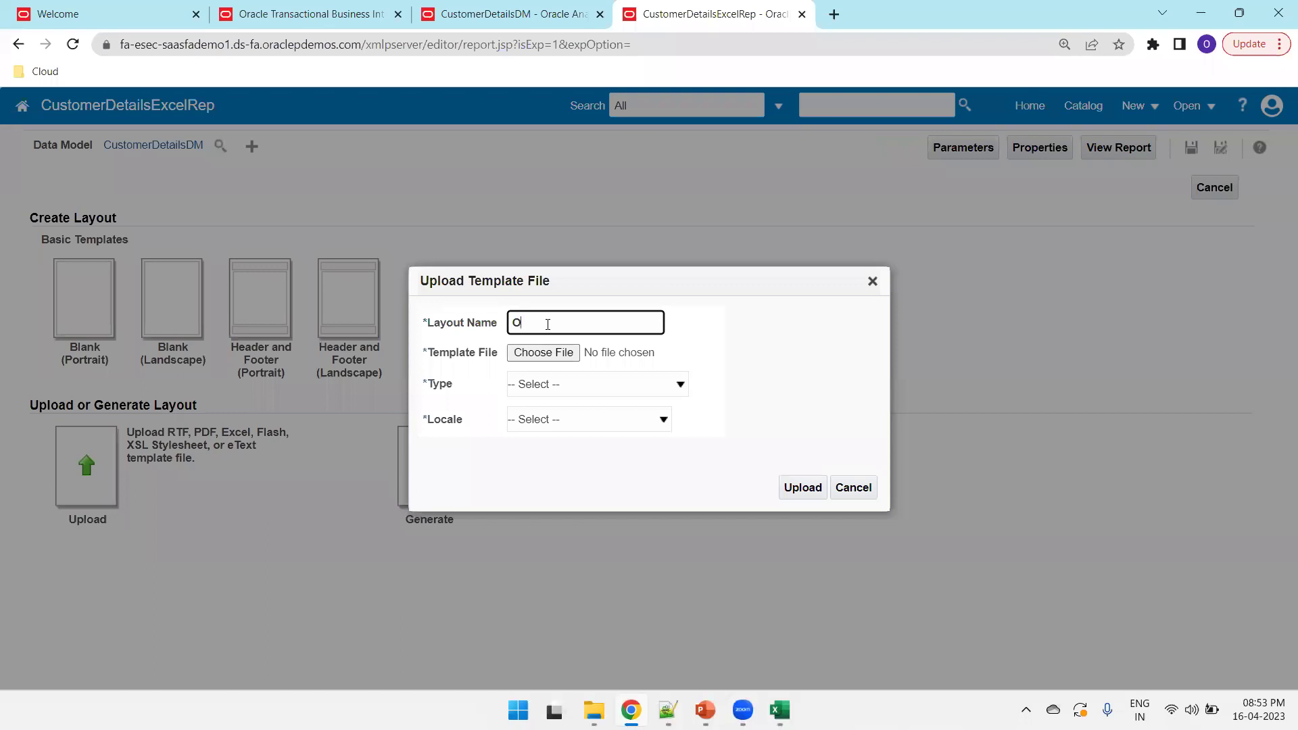
{"action": "left_click", "coordinate": [548, 362]}
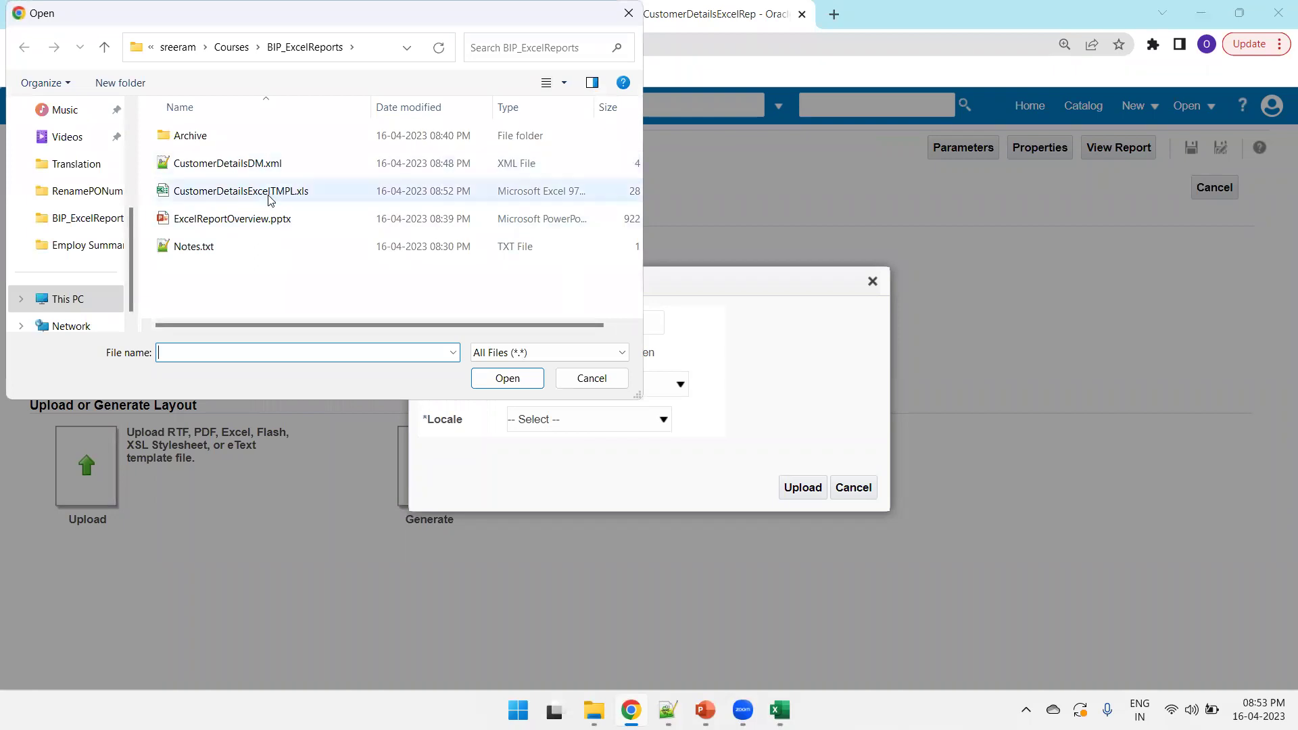
{"action": "left_click", "coordinate": [270, 196]}
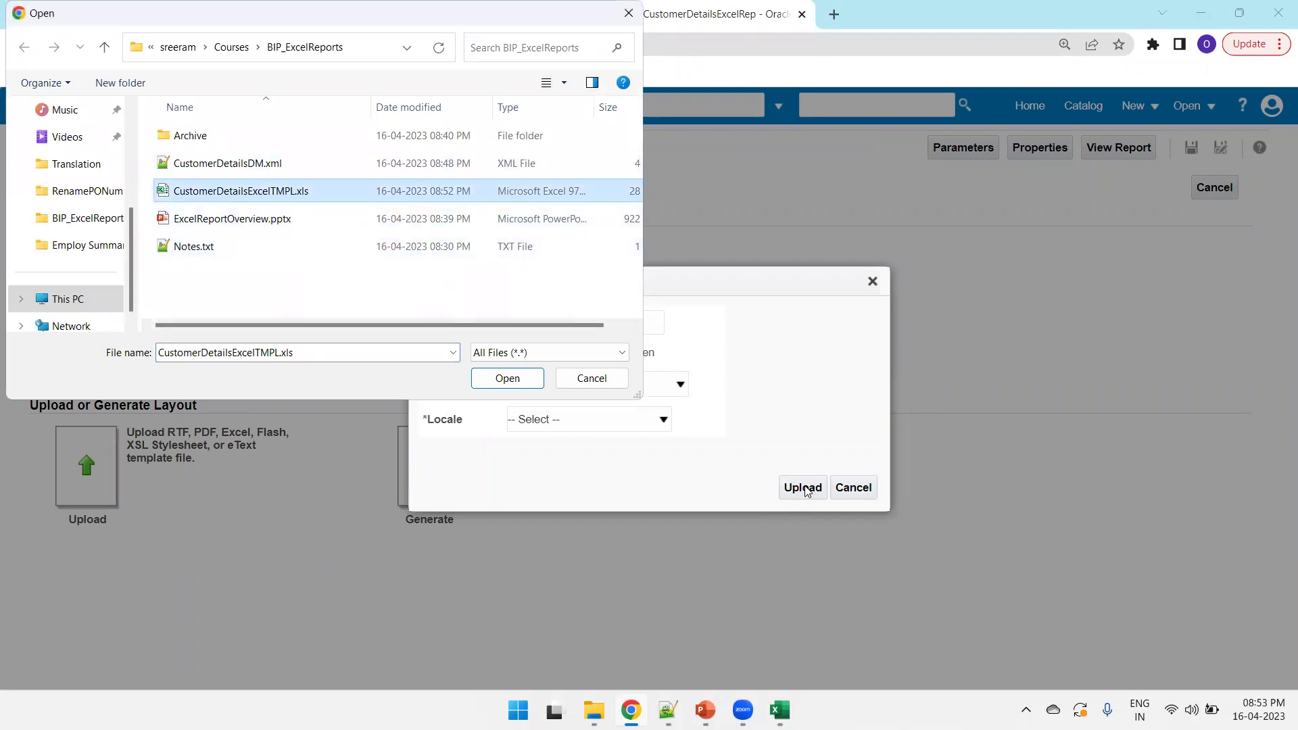
{"action": "double_click", "coordinate": [370, 193]}
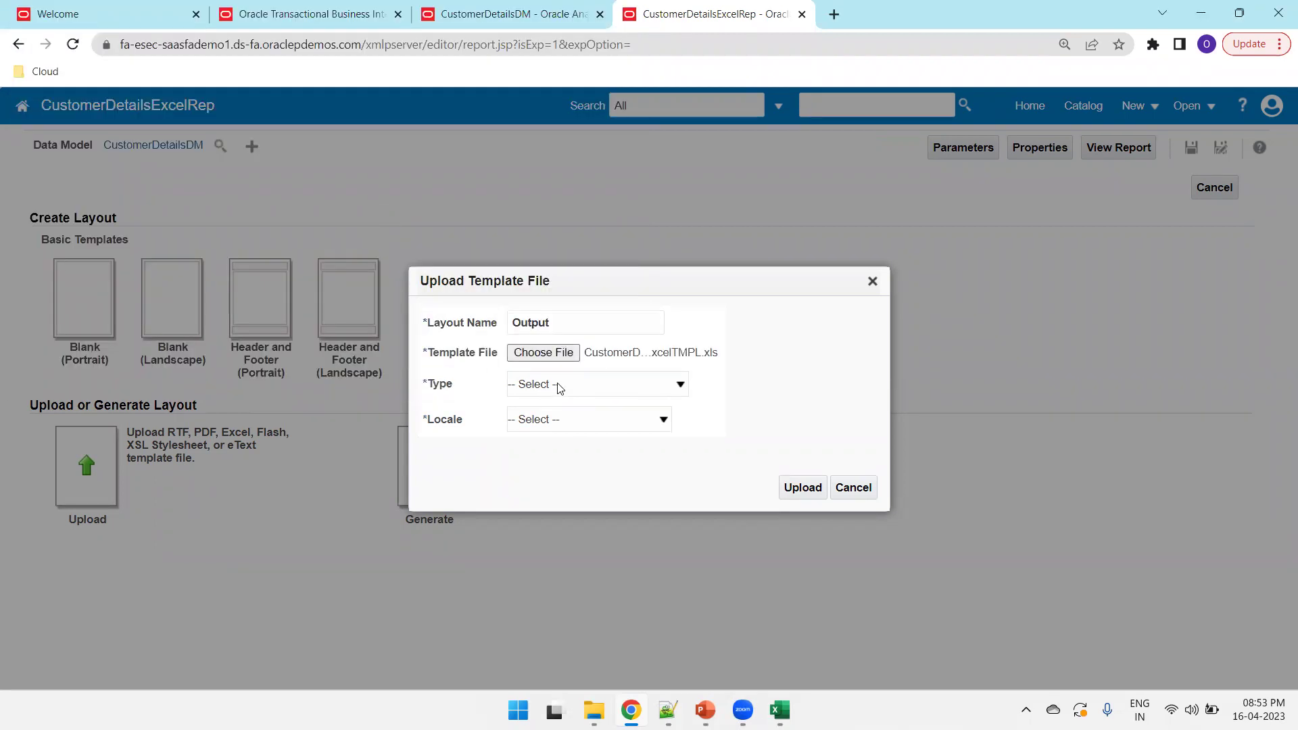
{"action": "left_click", "coordinate": [560, 387]}
{"action": "left_click", "coordinate": [559, 401]}
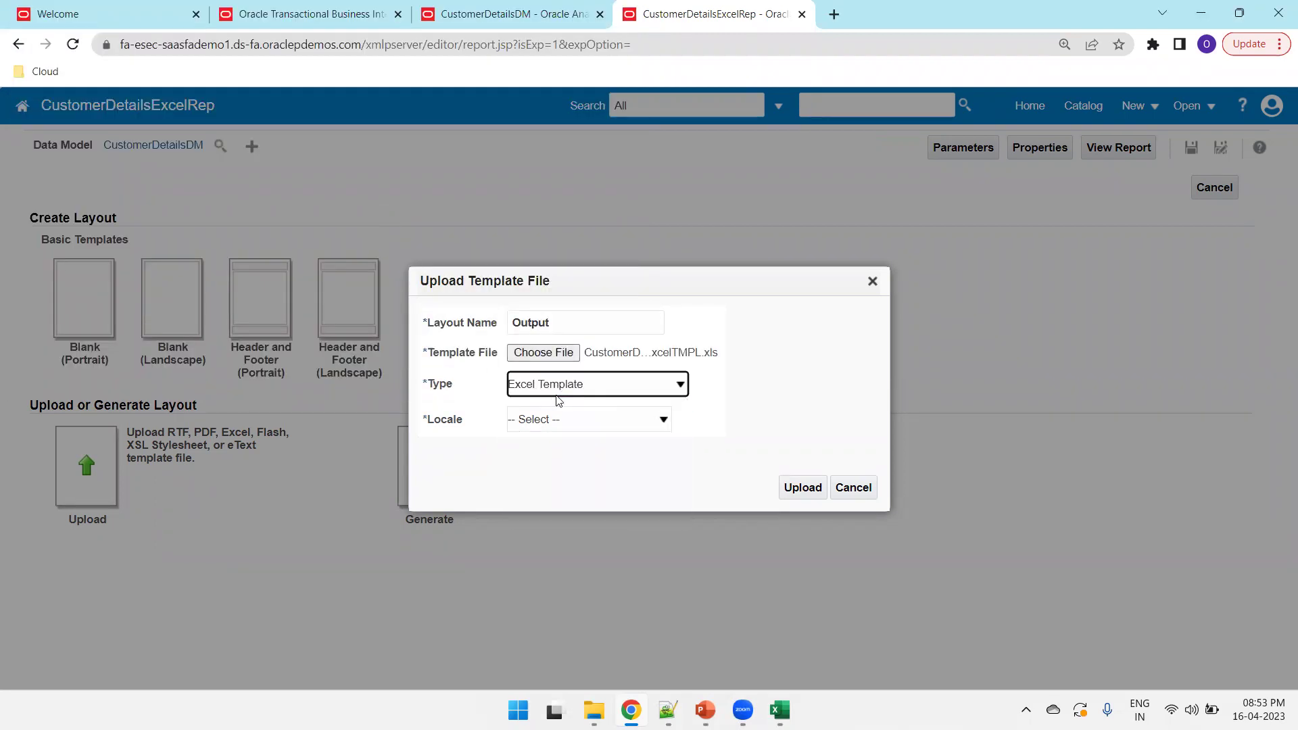
{"action": "left_click", "coordinate": [556, 426]}
{"action": "key", "text": "e"}
{"action": "key", "text": "Return"}
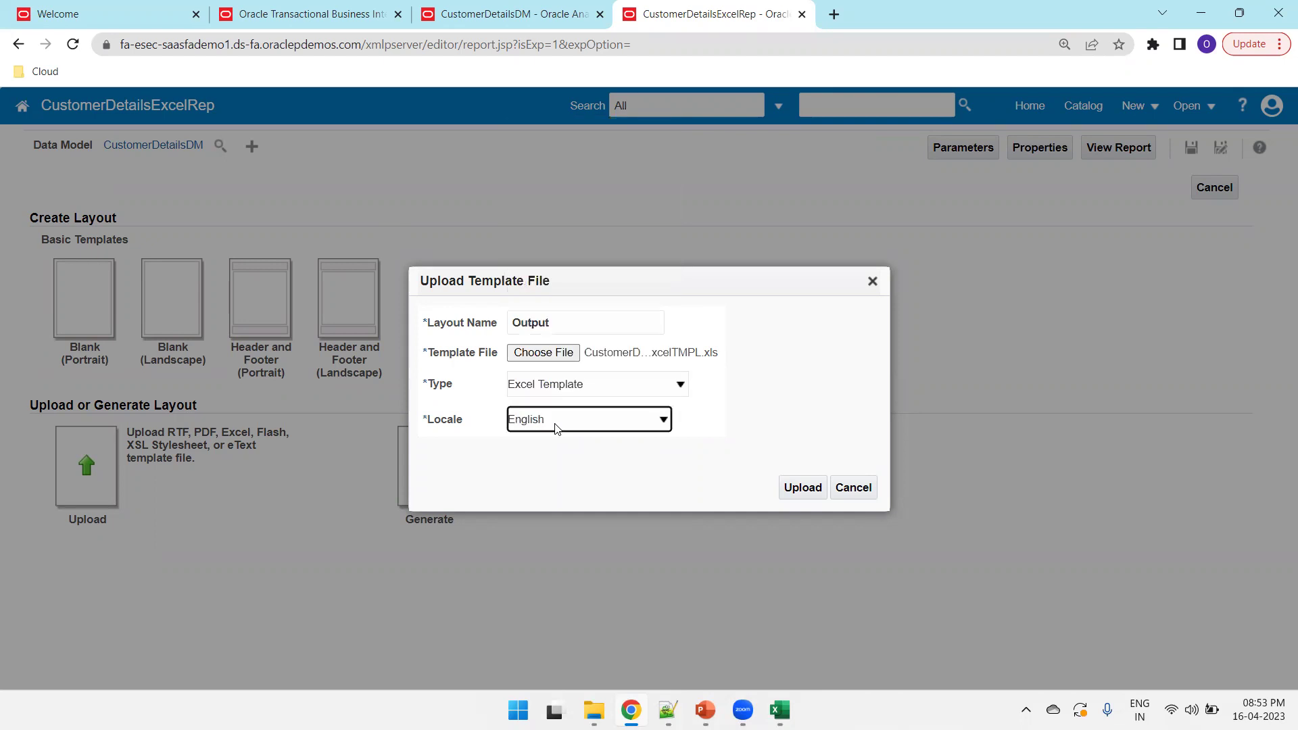
{"action": "left_click", "coordinate": [797, 491]}
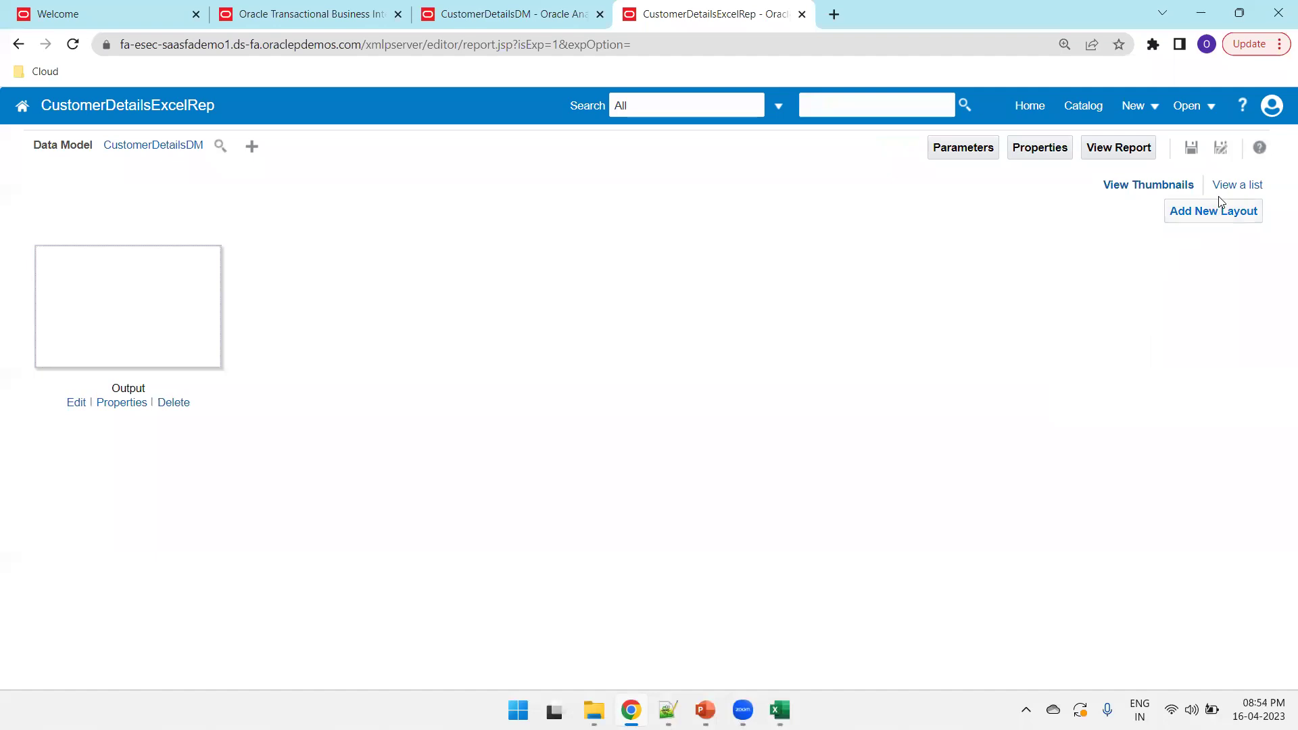
Step: Add Data (XML) and Data (CSV) as Output formats, keep Excel (*.xls) as default, and save
{"action": "left_click", "coordinate": [1237, 189]}
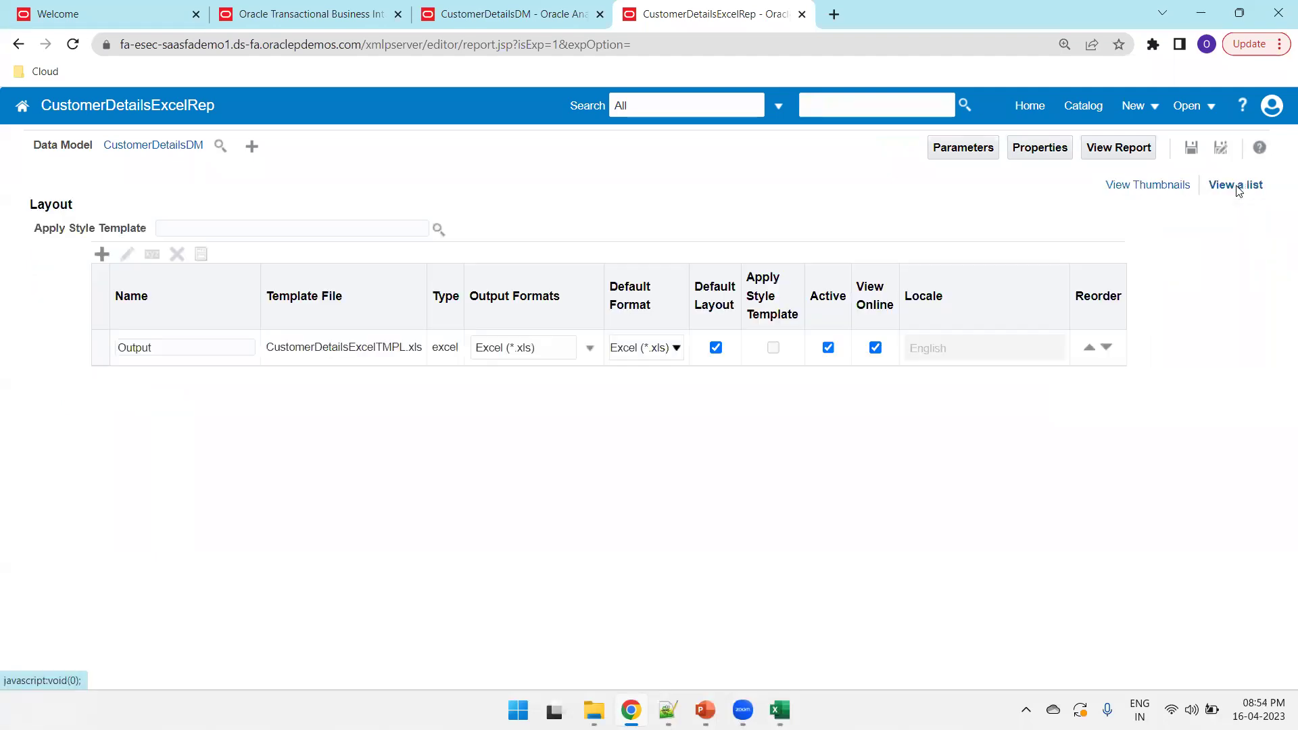
{"action": "left_click", "coordinate": [542, 350]}
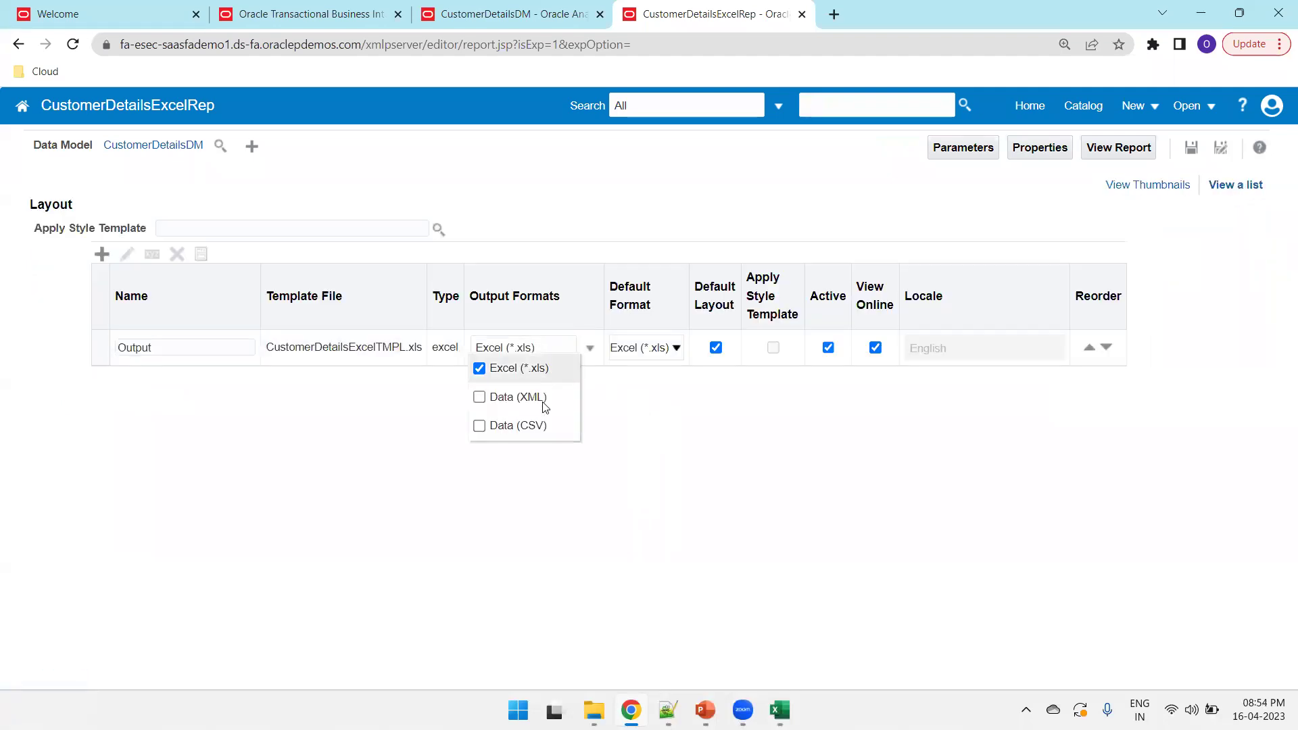
{"action": "left_click", "coordinate": [537, 403]}
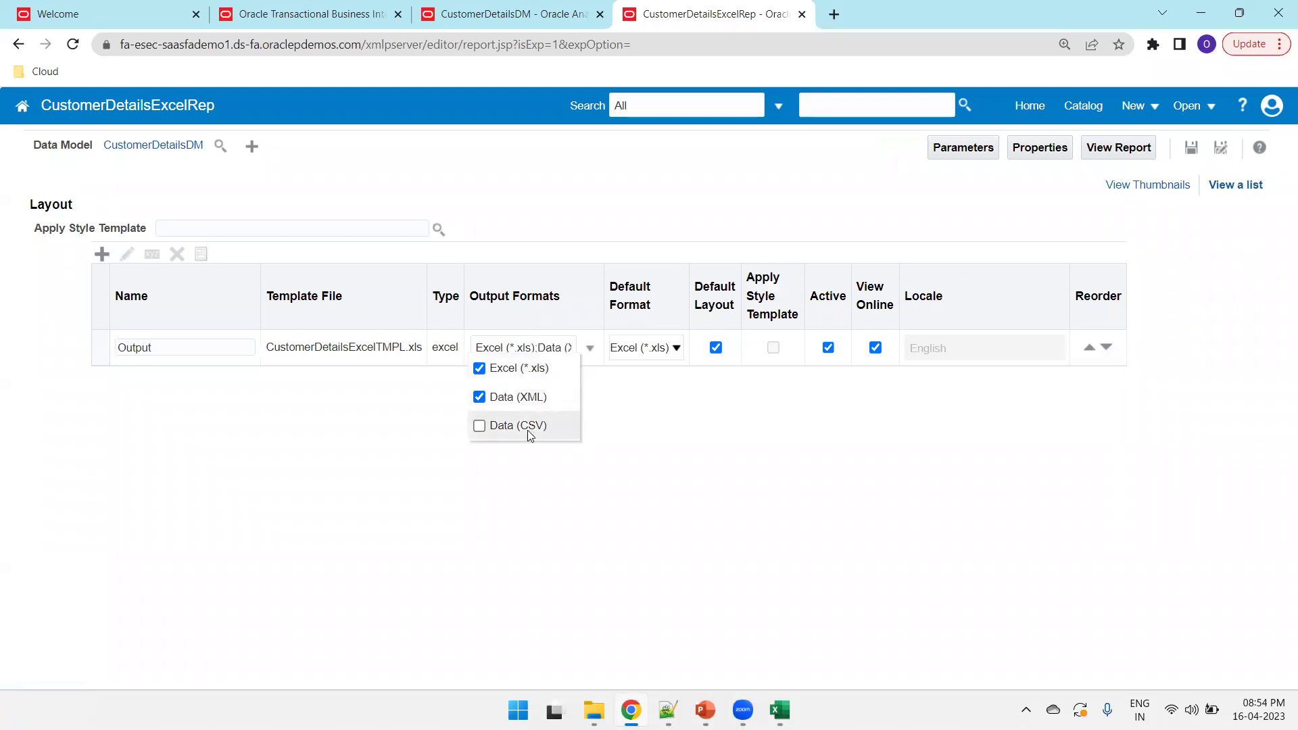
{"action": "left_click", "coordinate": [527, 427]}
{"action": "left_click", "coordinate": [706, 424]}
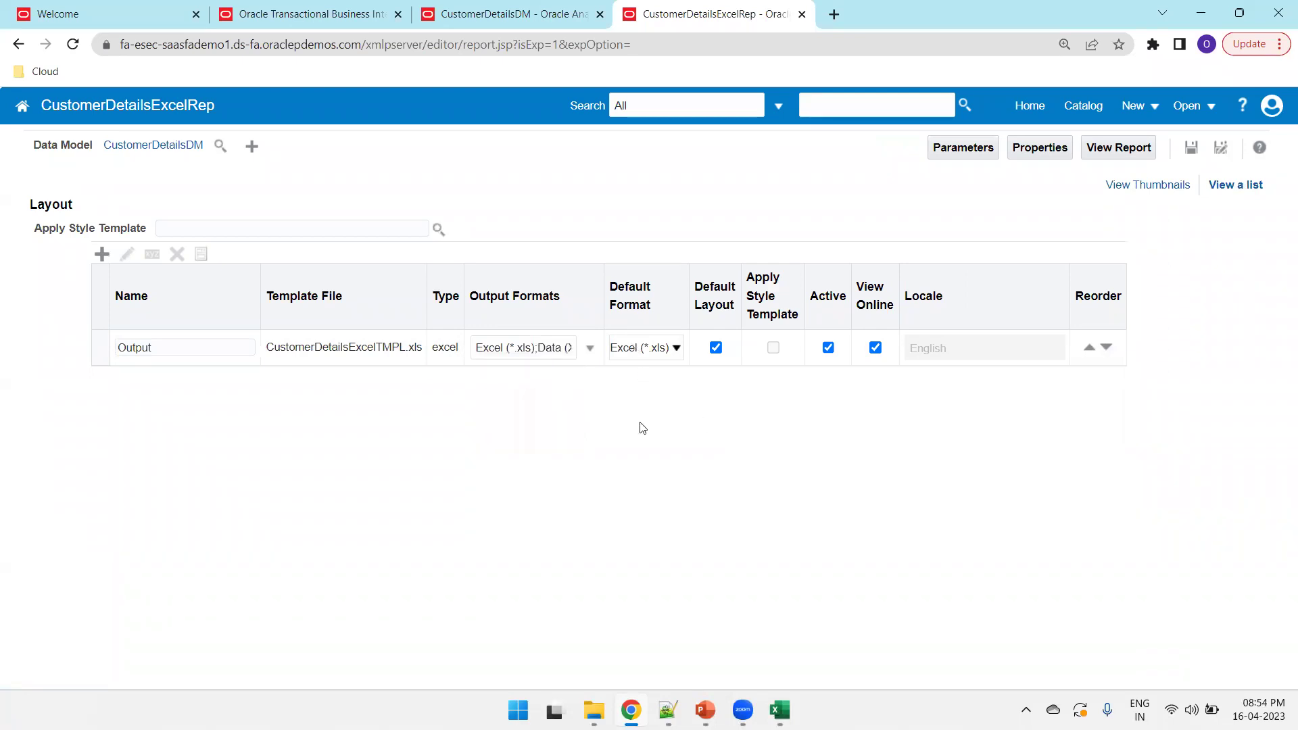
{"action": "left_click", "coordinate": [662, 361]}
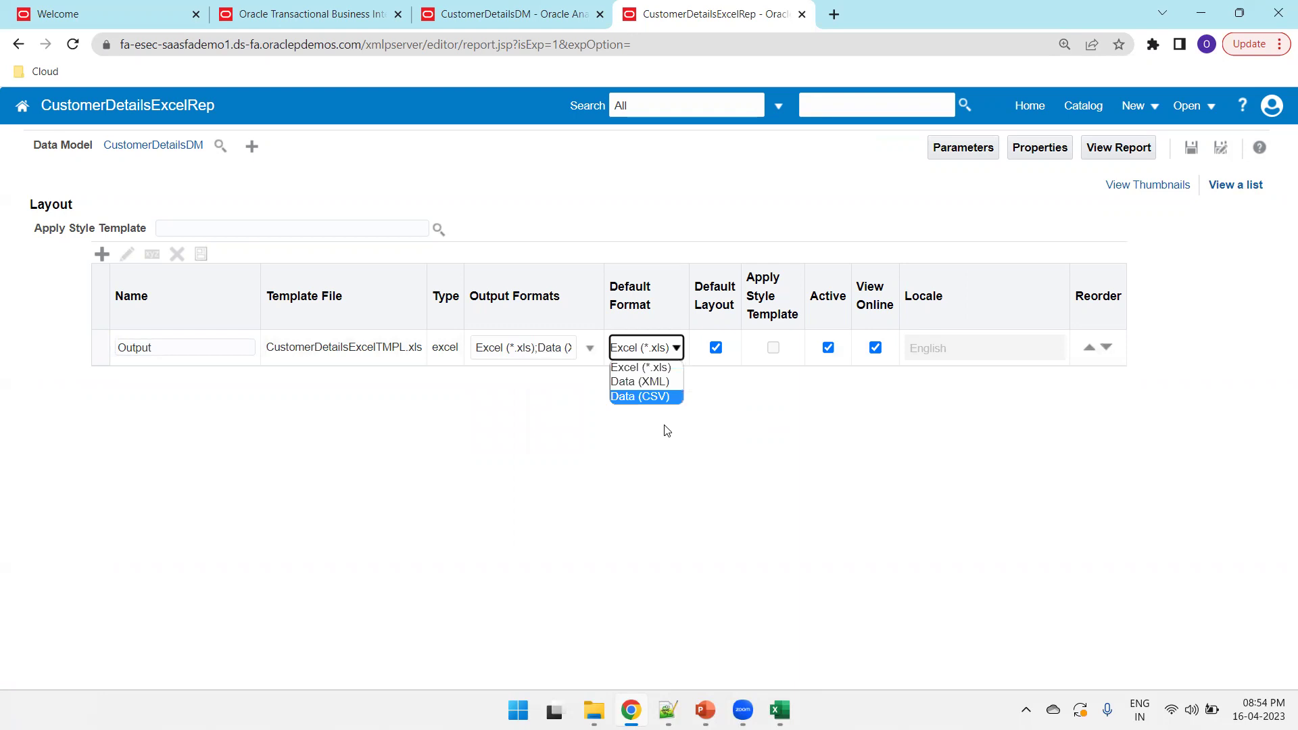
{"action": "left_click", "coordinate": [650, 366]}
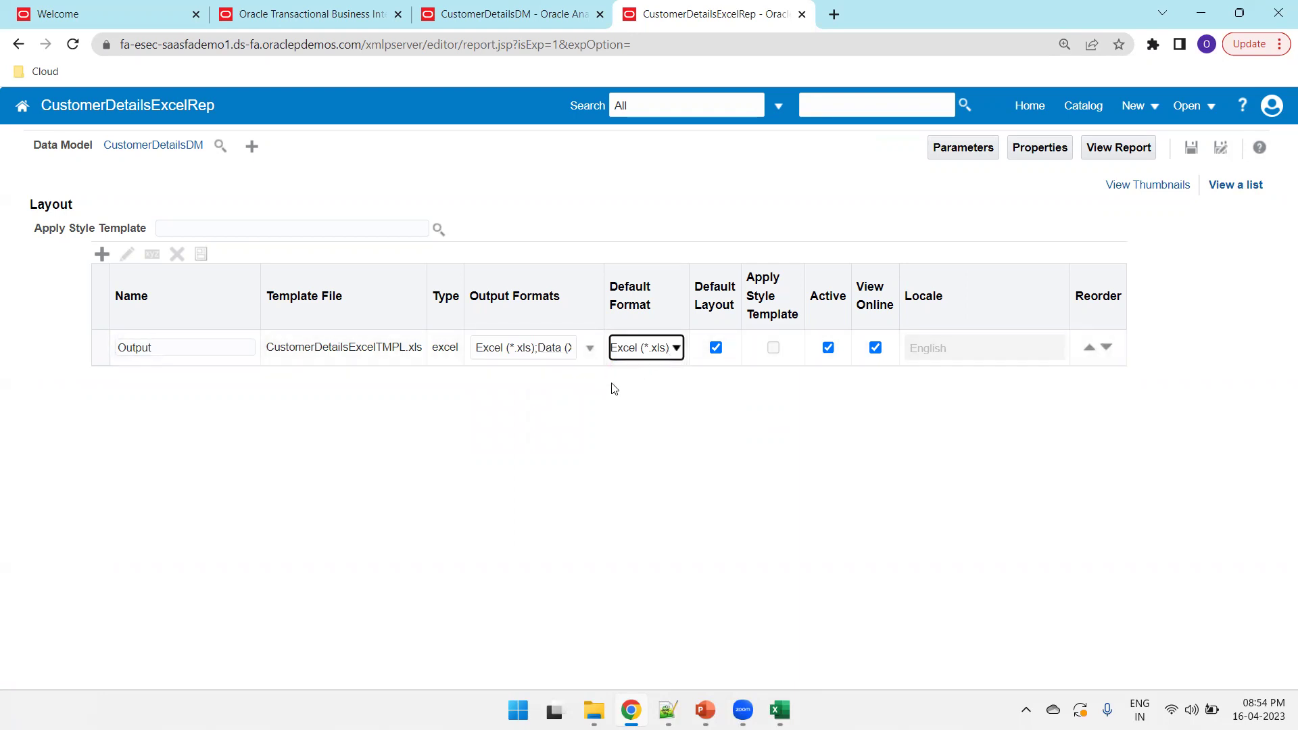
{"action": "left_click", "coordinate": [1191, 149]}
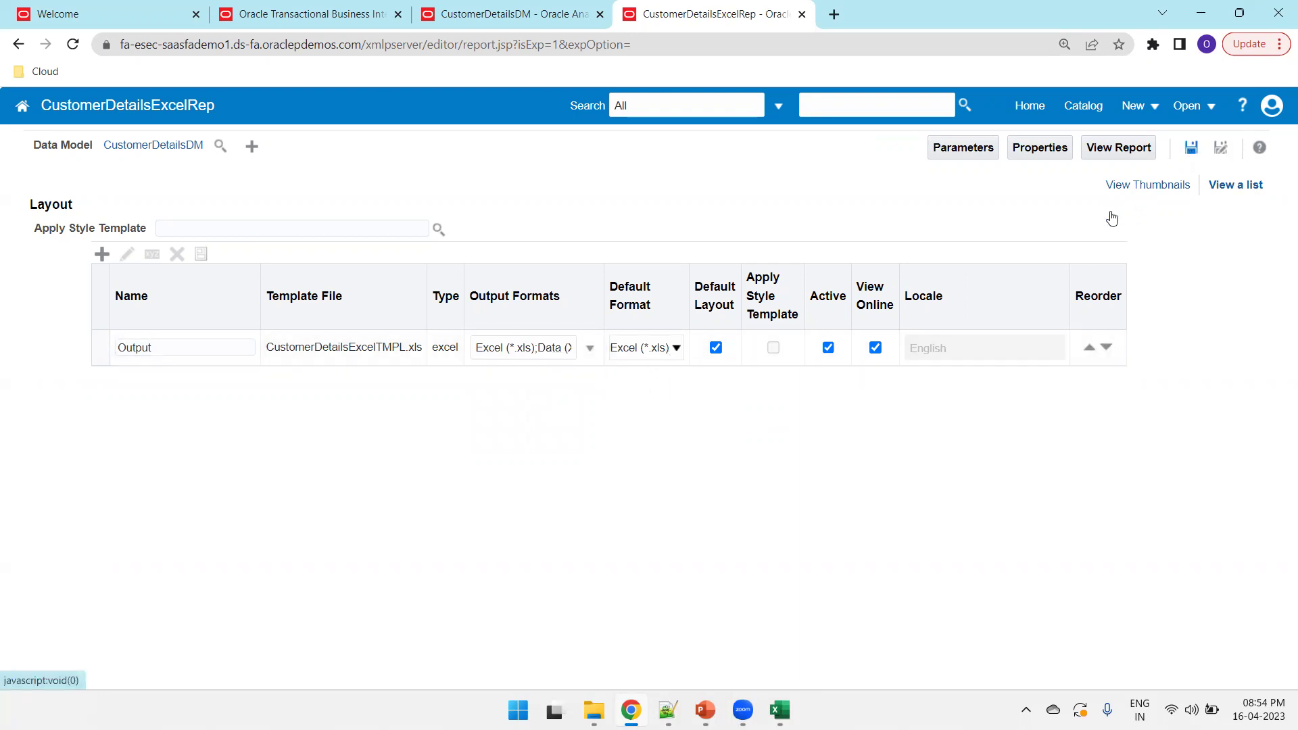
Step: Run CustomerDetailsExcelRep with View Report and open the downloaded .xls output
{"action": "left_click", "coordinate": [1105, 153]}
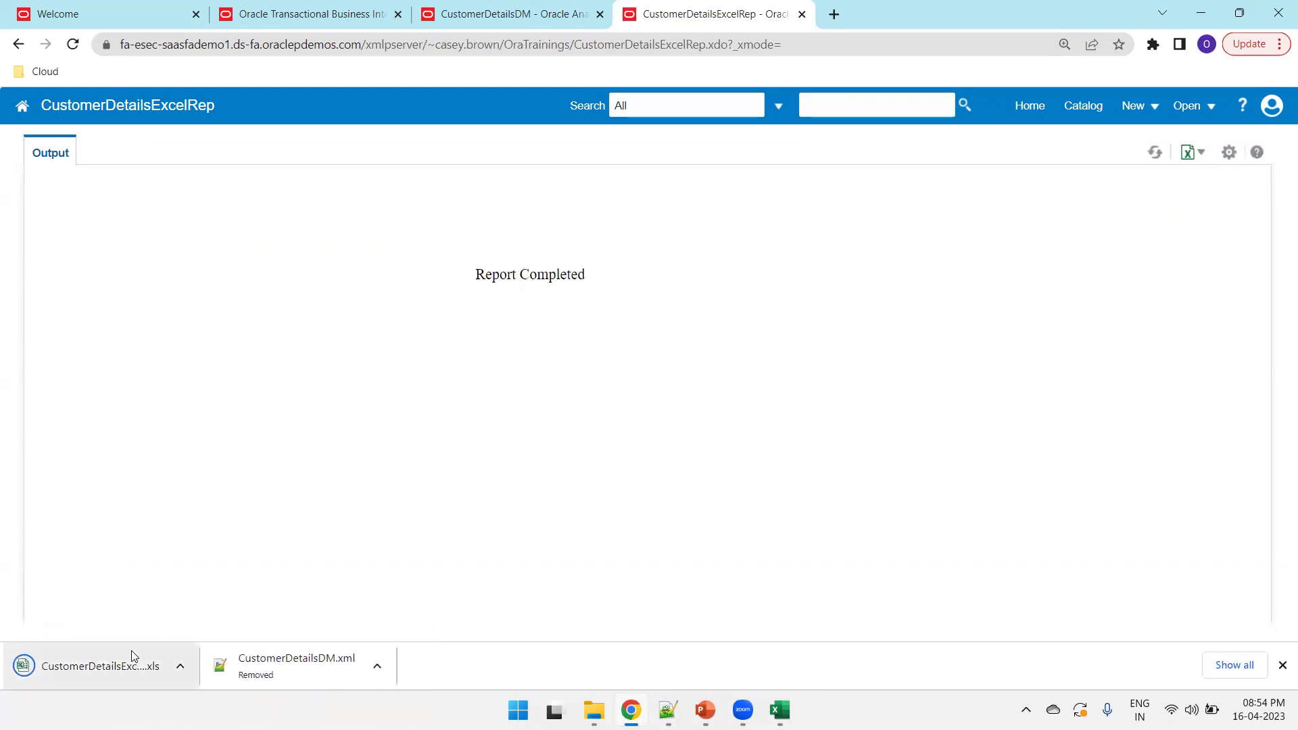
{"action": "left_click", "coordinate": [132, 655]}
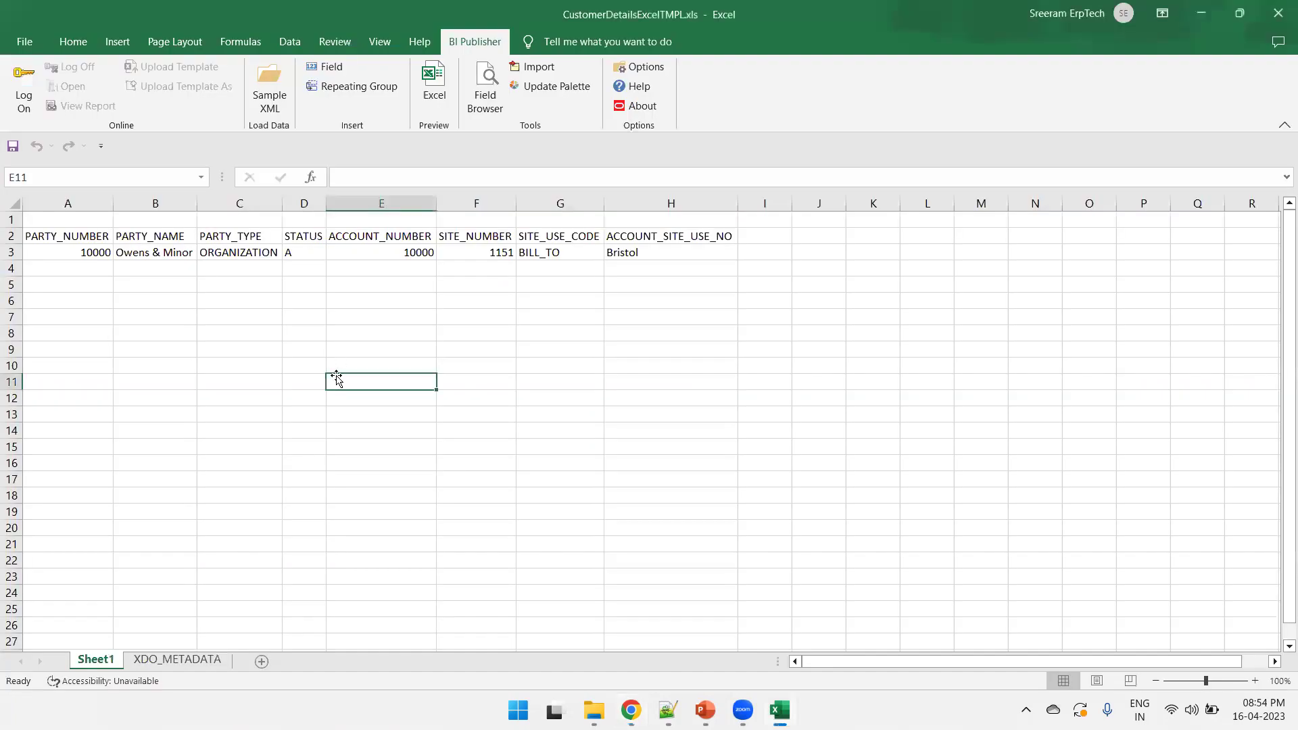
Step: Select A2:H19 in CustomerDetailsExcelRep_Output.xls to review the headers and 17 customer records
{"action": "left_click", "coordinate": [257, 318]}
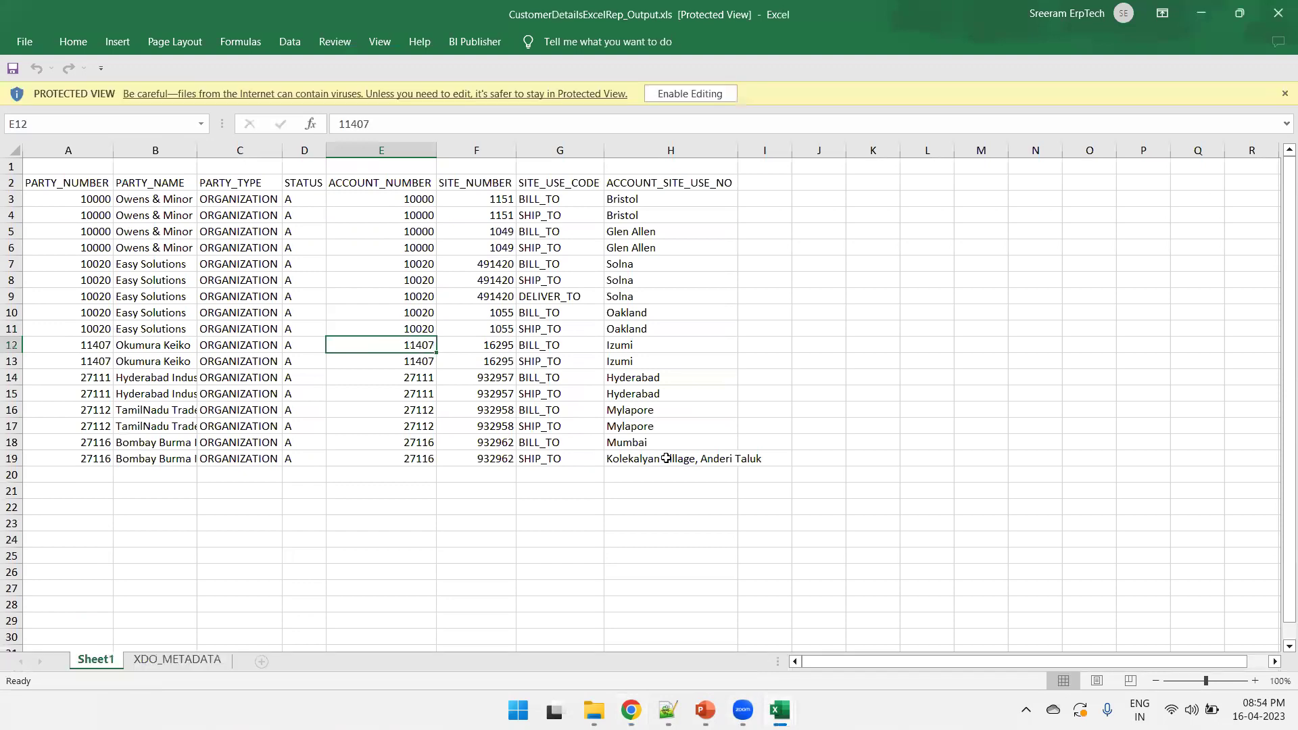
{"action": "left_click_drag", "start_coordinate": [675, 458], "coordinate": [48, 203]}
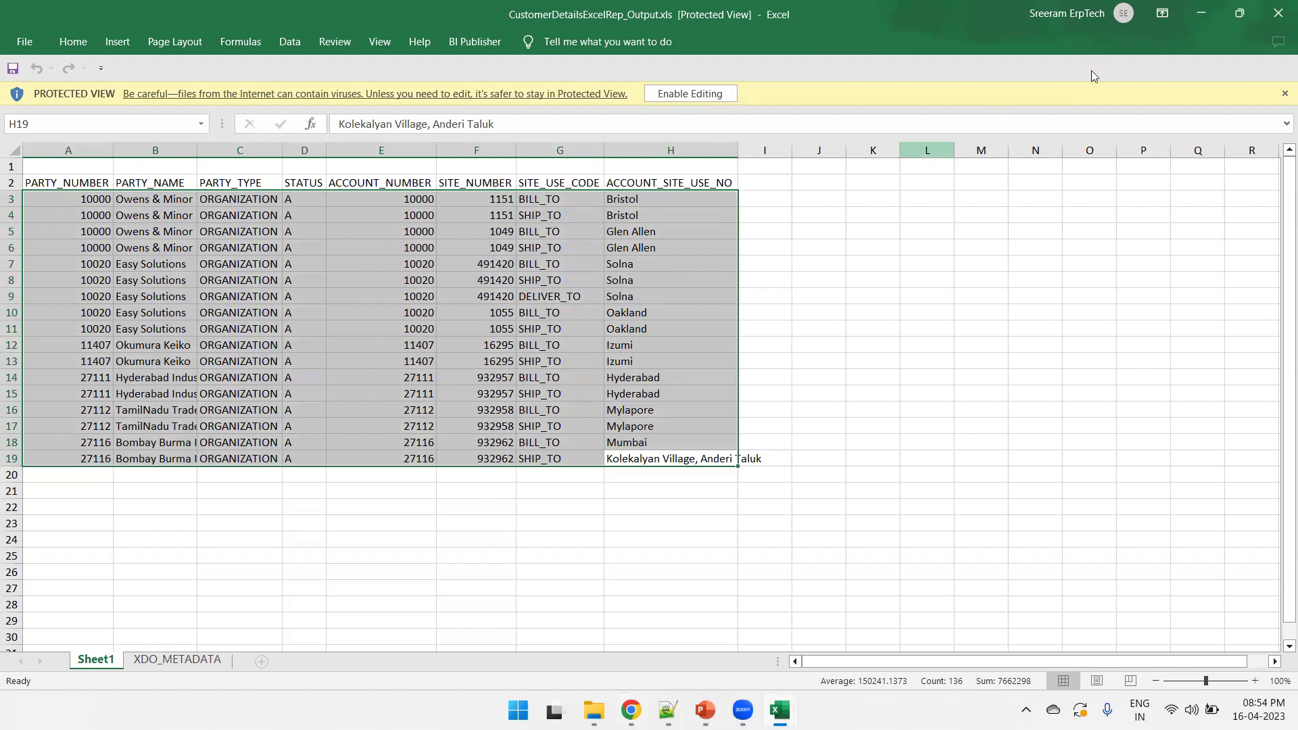